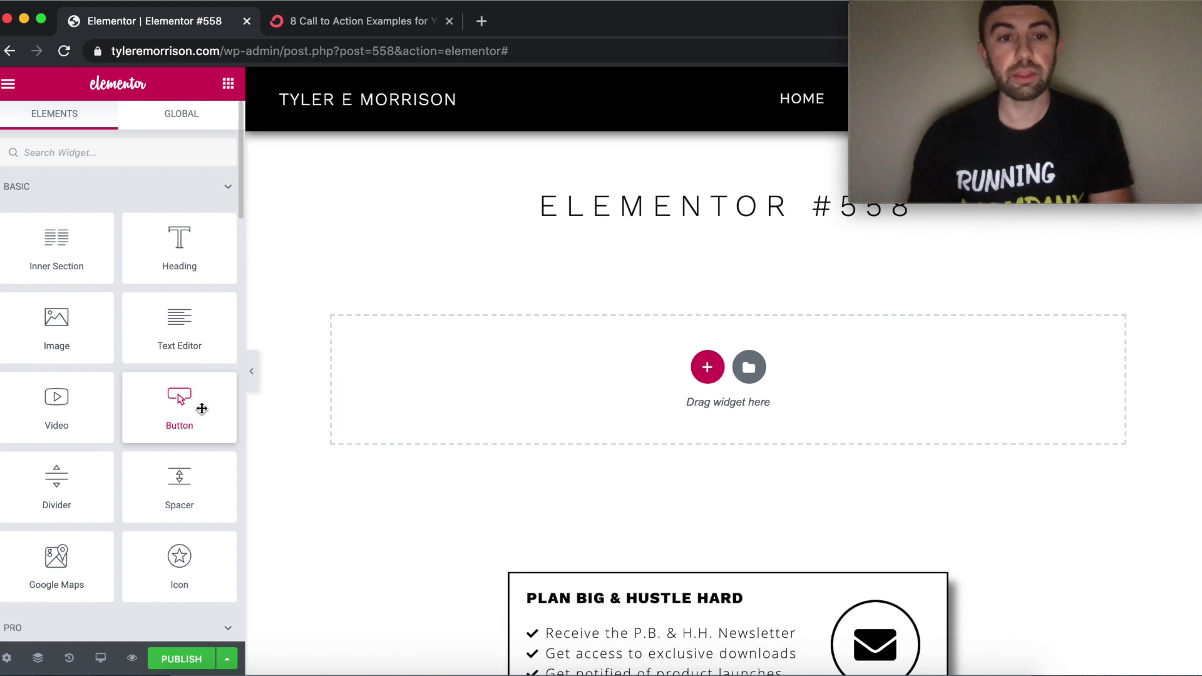
Add a Button widget to the empty section of the page.
left_click_drag(202, 408, 598, 382)
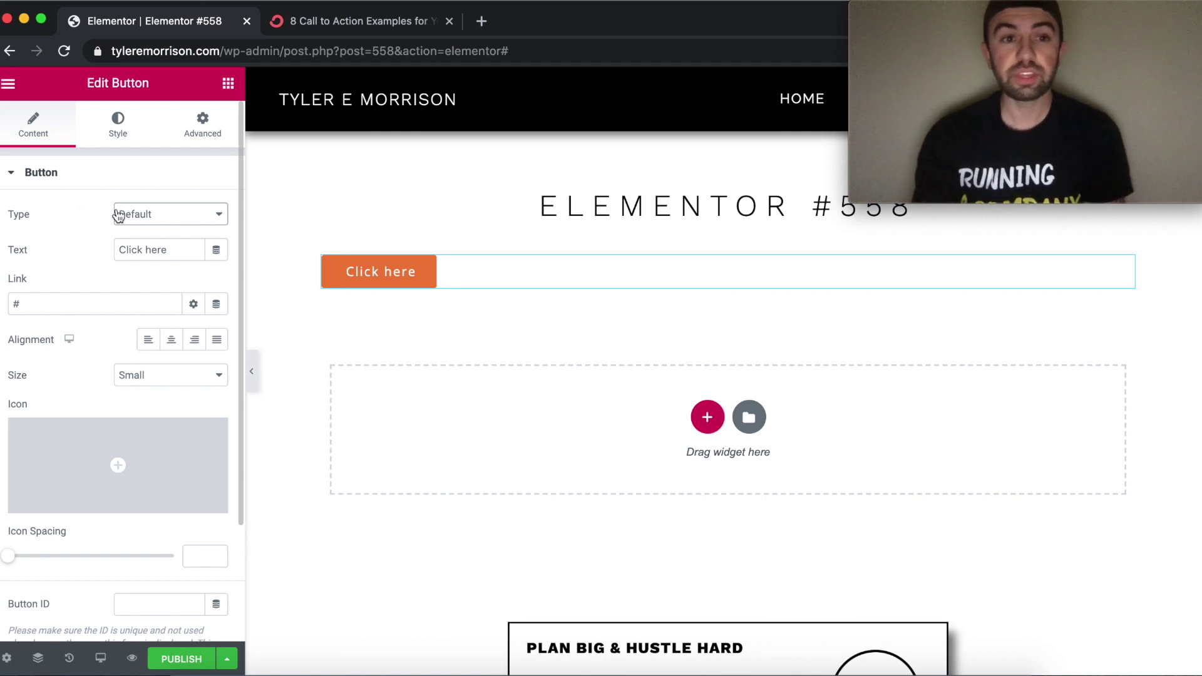
Try the Info, Success and Danger types on the button and return it to Default.
left_click(152, 216)
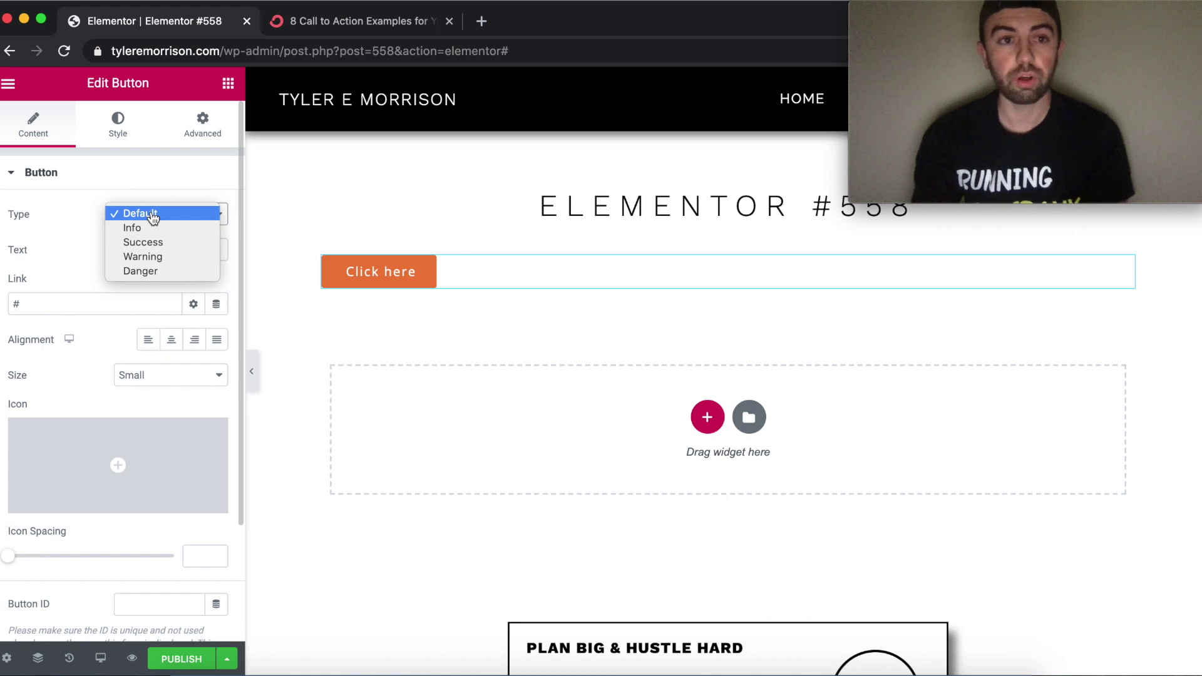
left_click(197, 229)
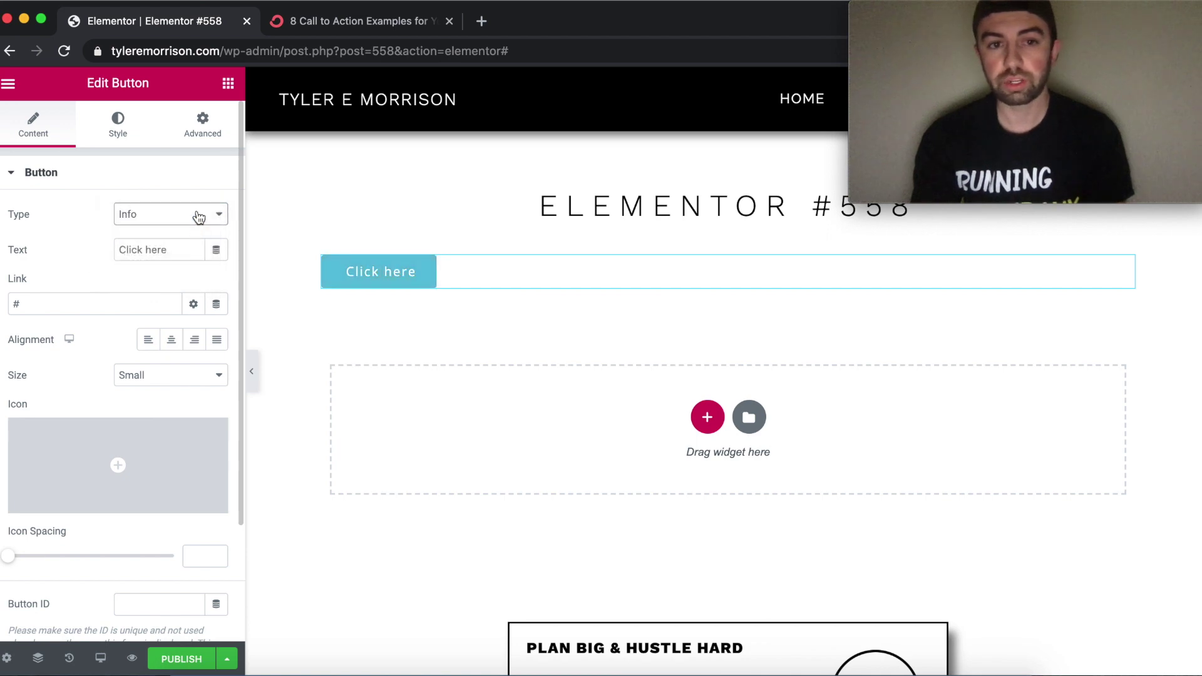
left_click(198, 216)
left_click(187, 228)
left_click(193, 222)
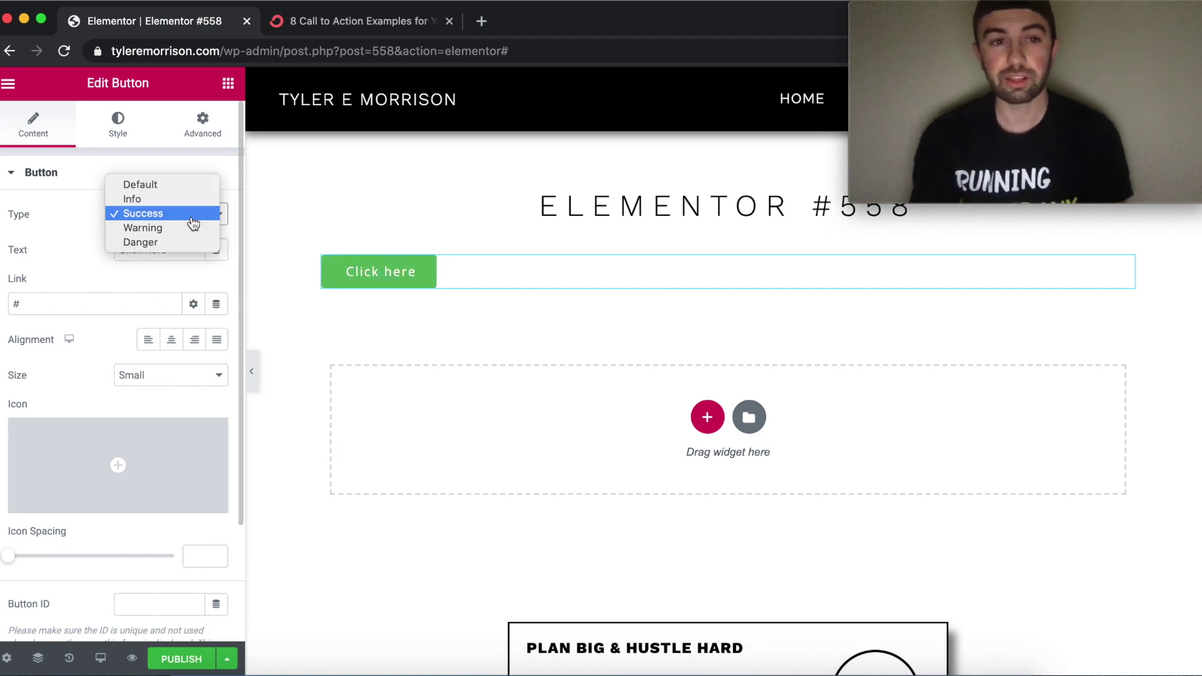
left_click(191, 242)
left_click(212, 220)
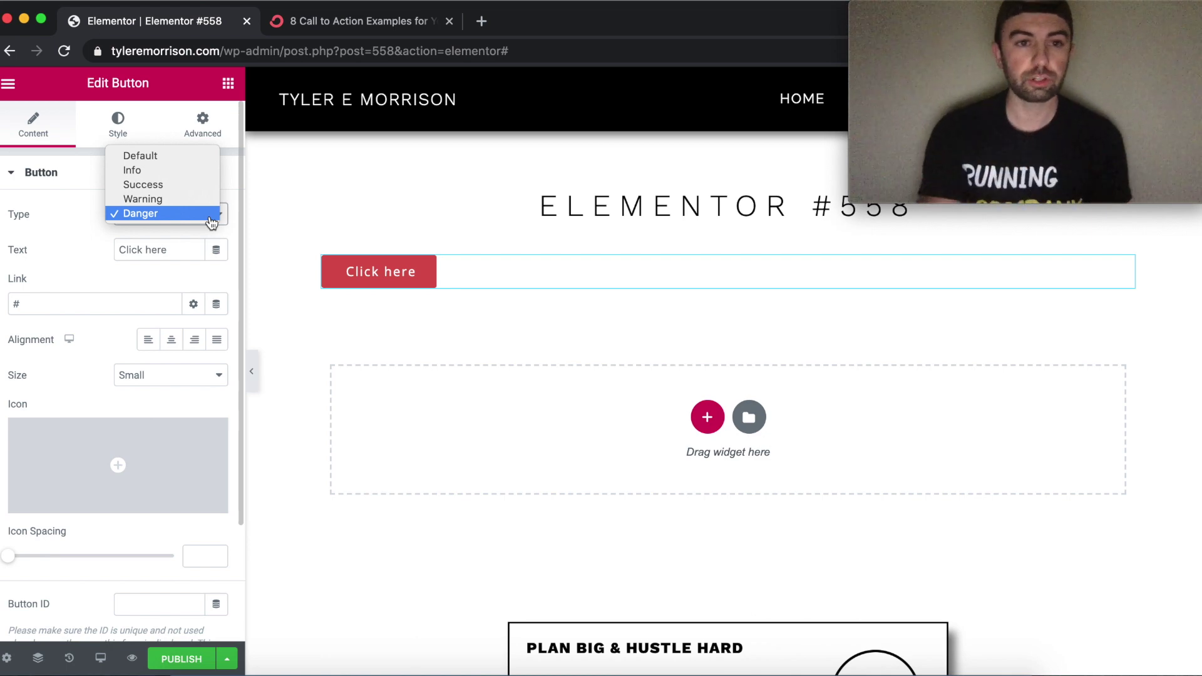
left_click(195, 156)
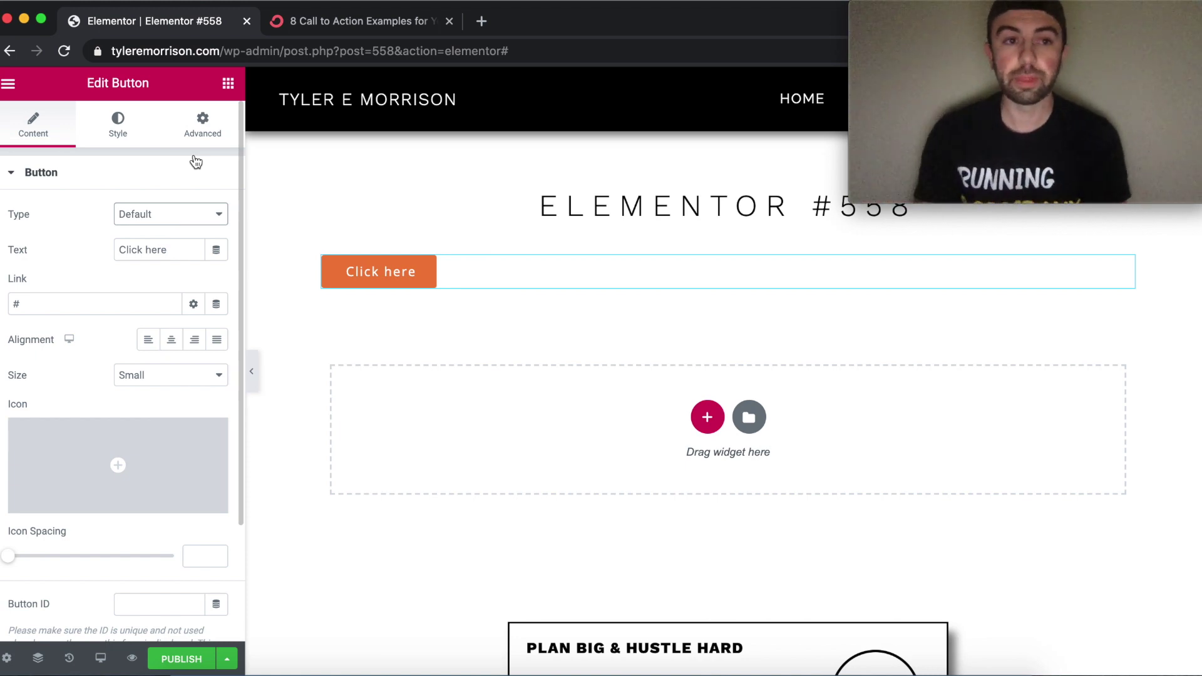
Replace the button's placeholder text with "Get Started".
left_click_drag(175, 249, 104, 252)
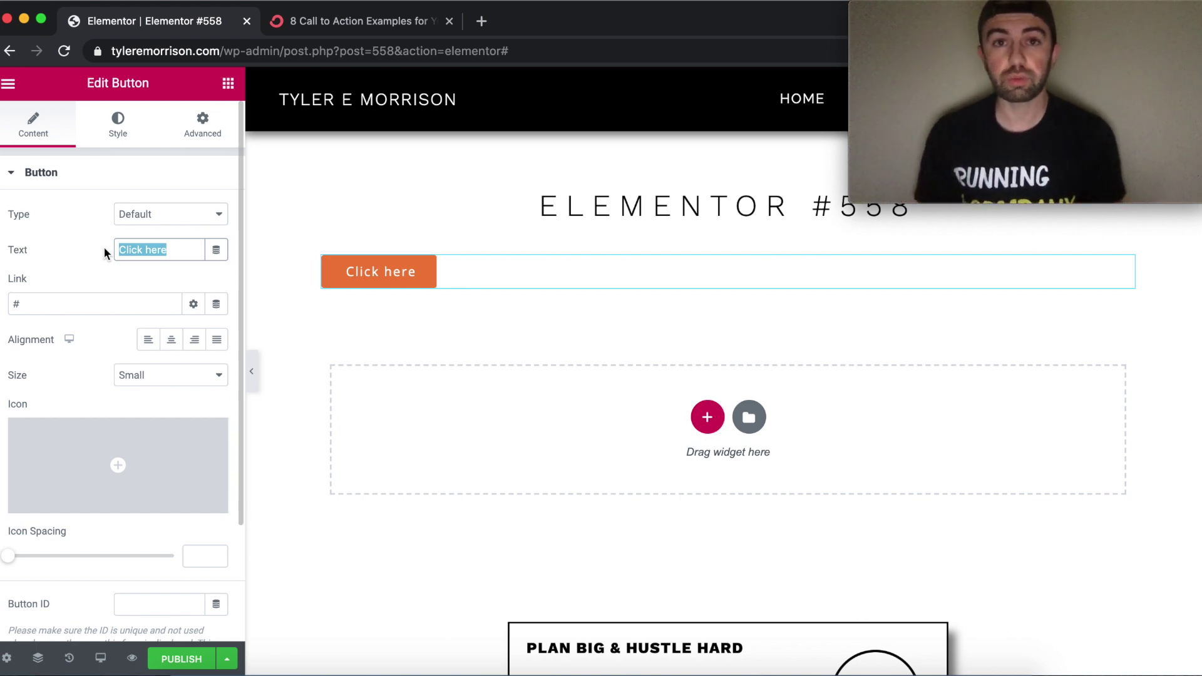
type("Get Started")
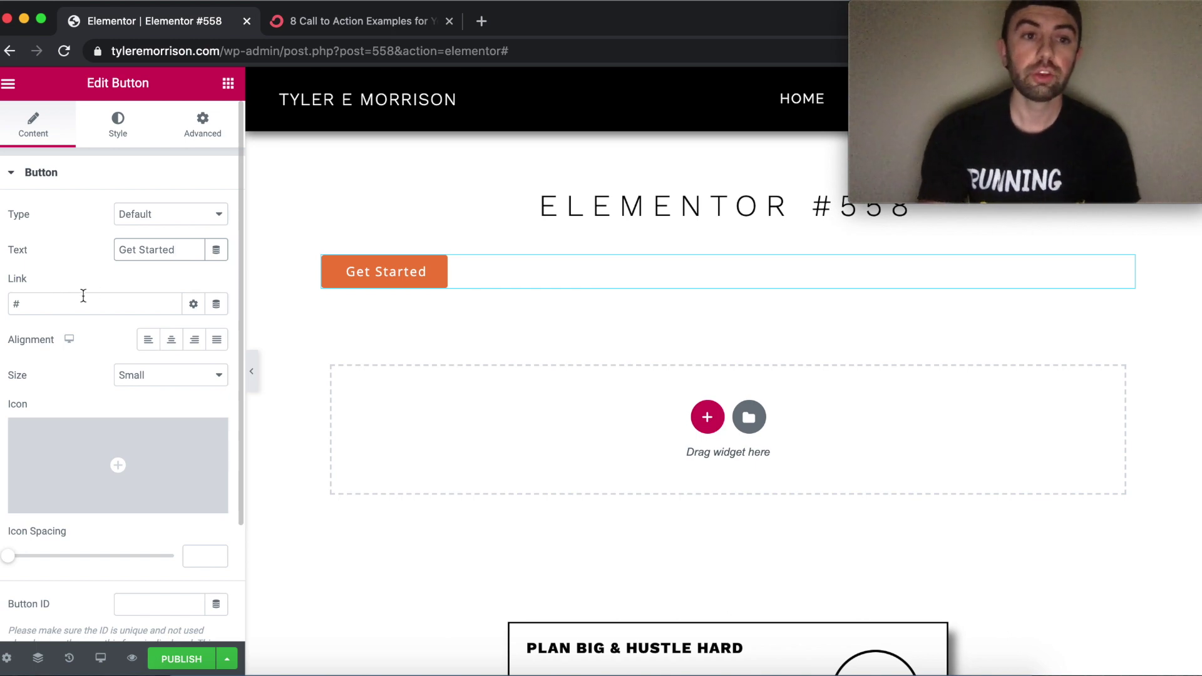
Examine the button link's options and the dynamic sources available for it.
left_click(192, 305)
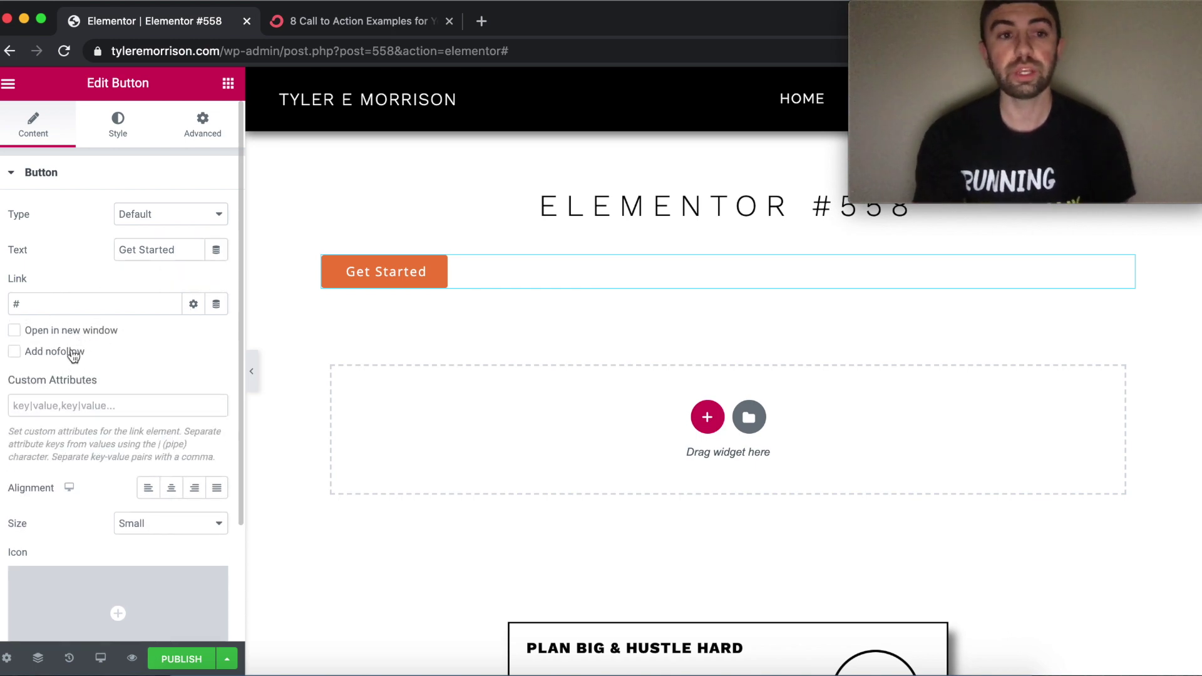
left_click(194, 304)
left_click(217, 304)
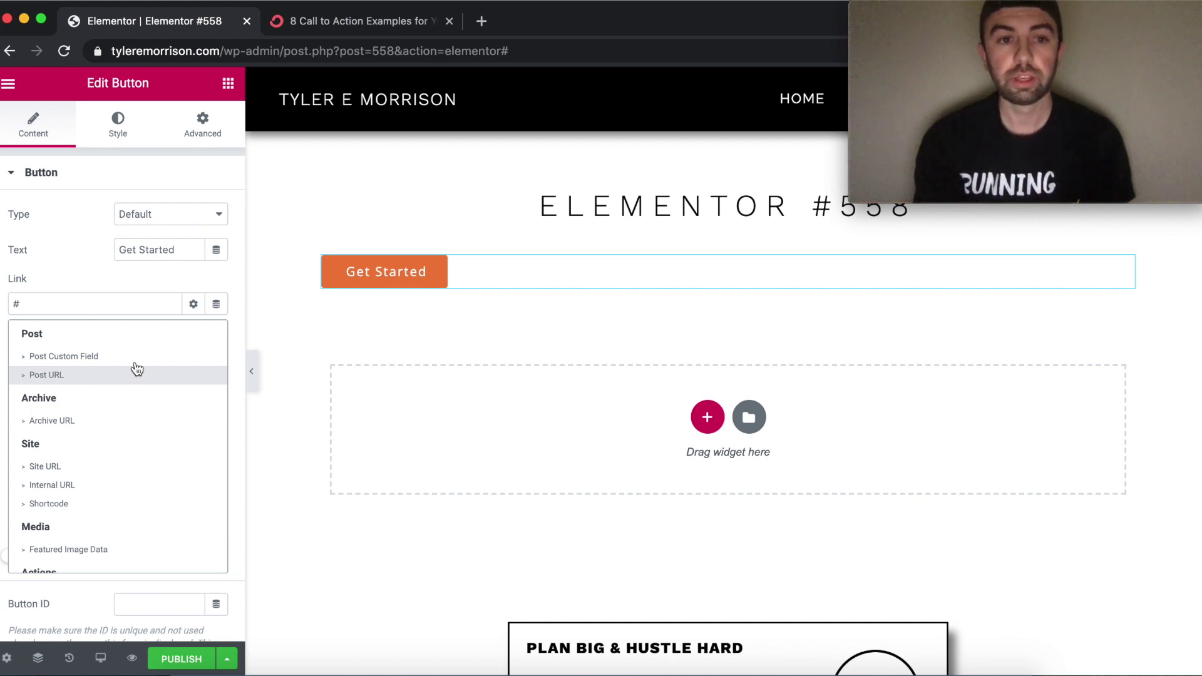
left_click(216, 307)
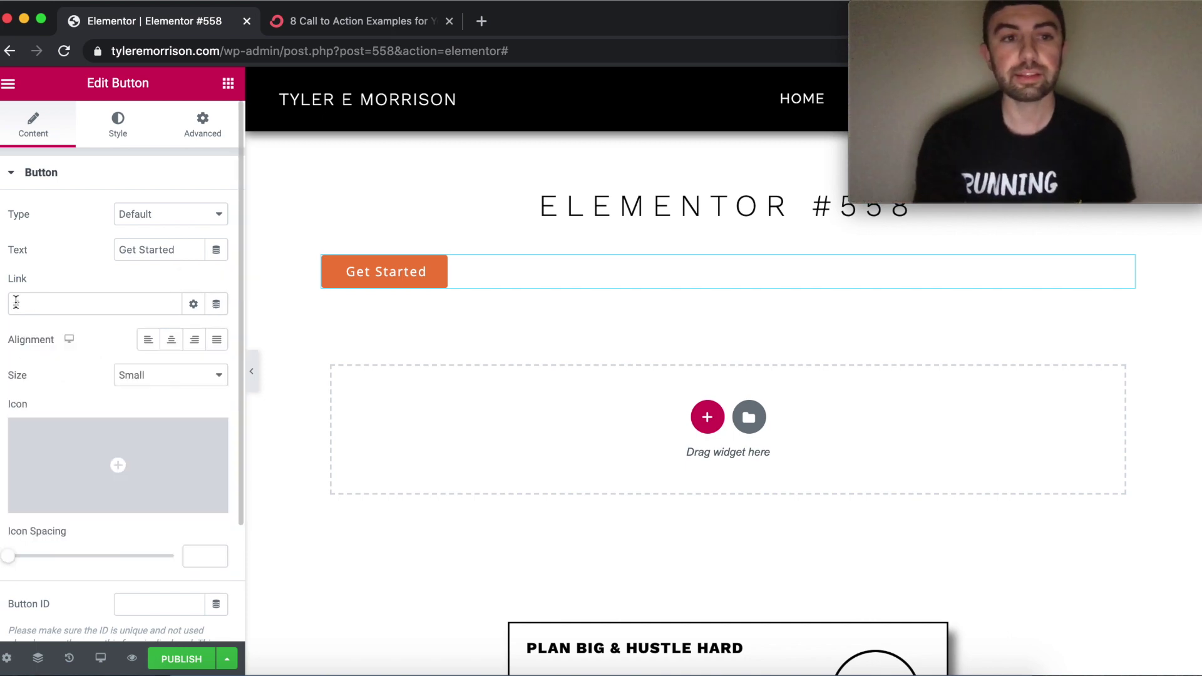
Replace the button's placeholder # link with the copied thank-you page URL.
left_click_drag(58, 304, 9, 308)
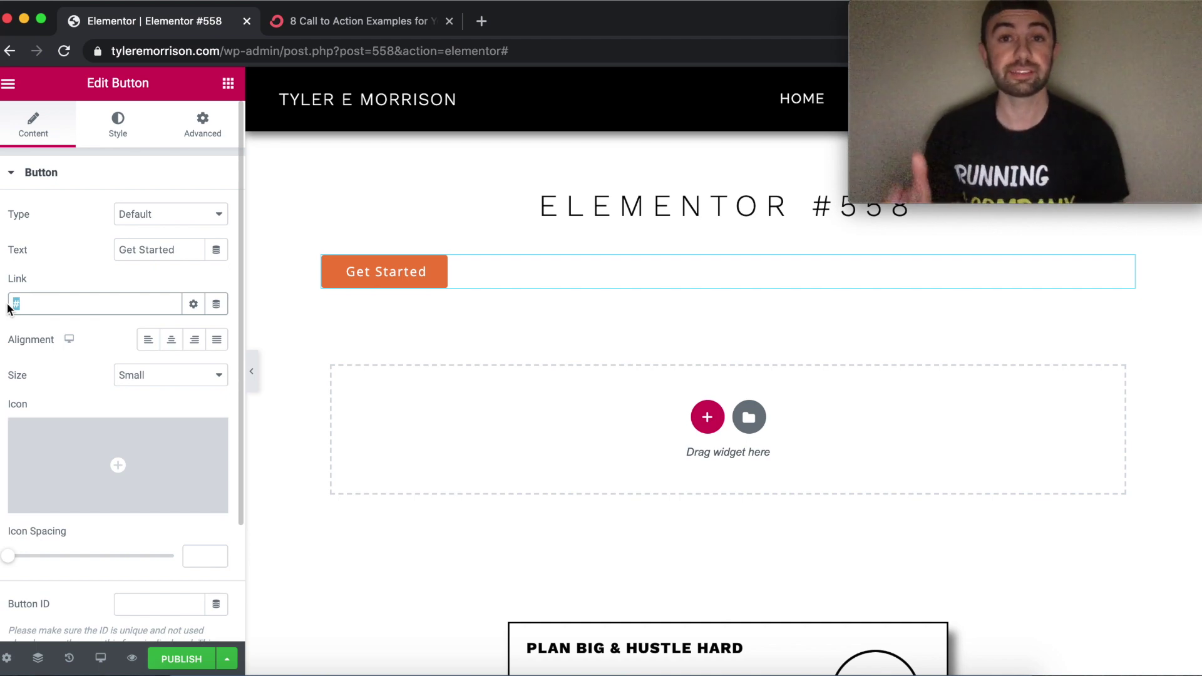
key("super+v")
Compare right and justified alignment on the button and set its alignment to Center.
scroll(105, 326, "down", 1)
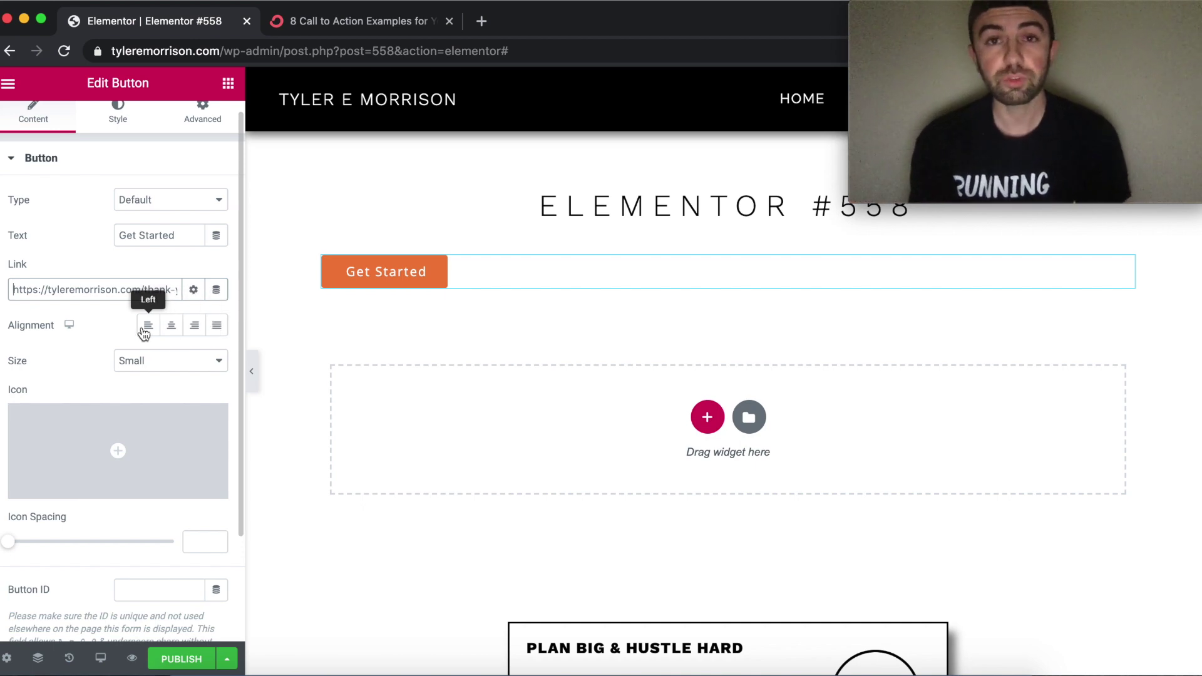
left_click(167, 335)
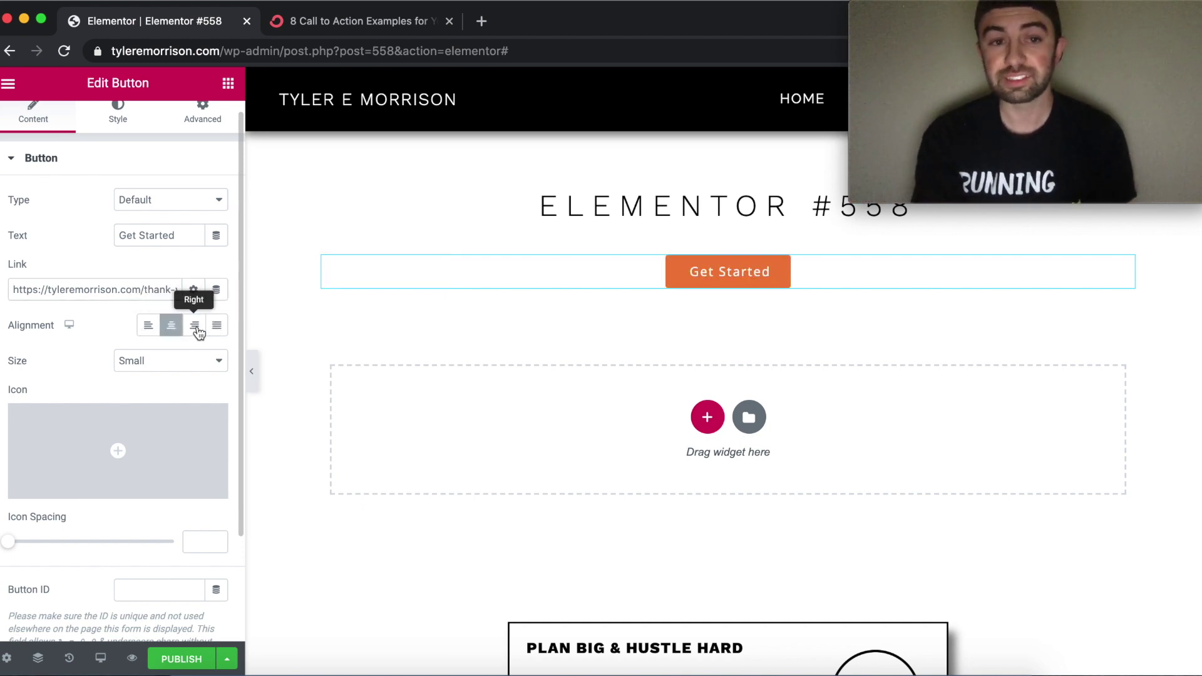
left_click(195, 331)
left_click(216, 332)
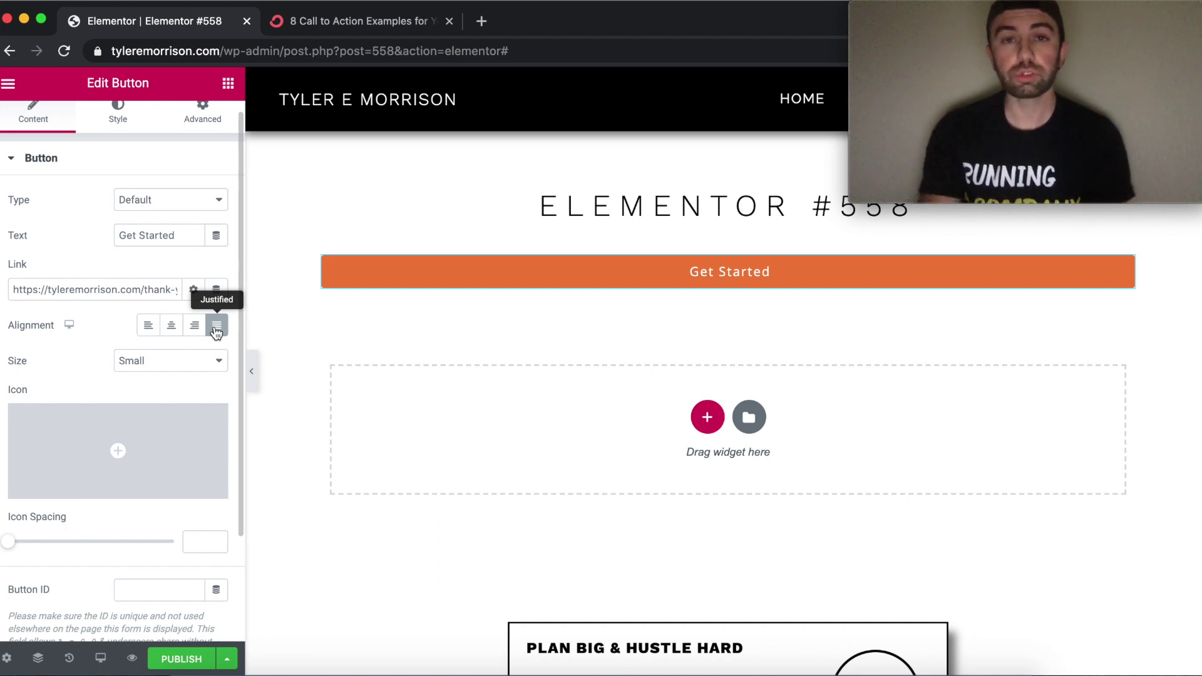
left_click(170, 332)
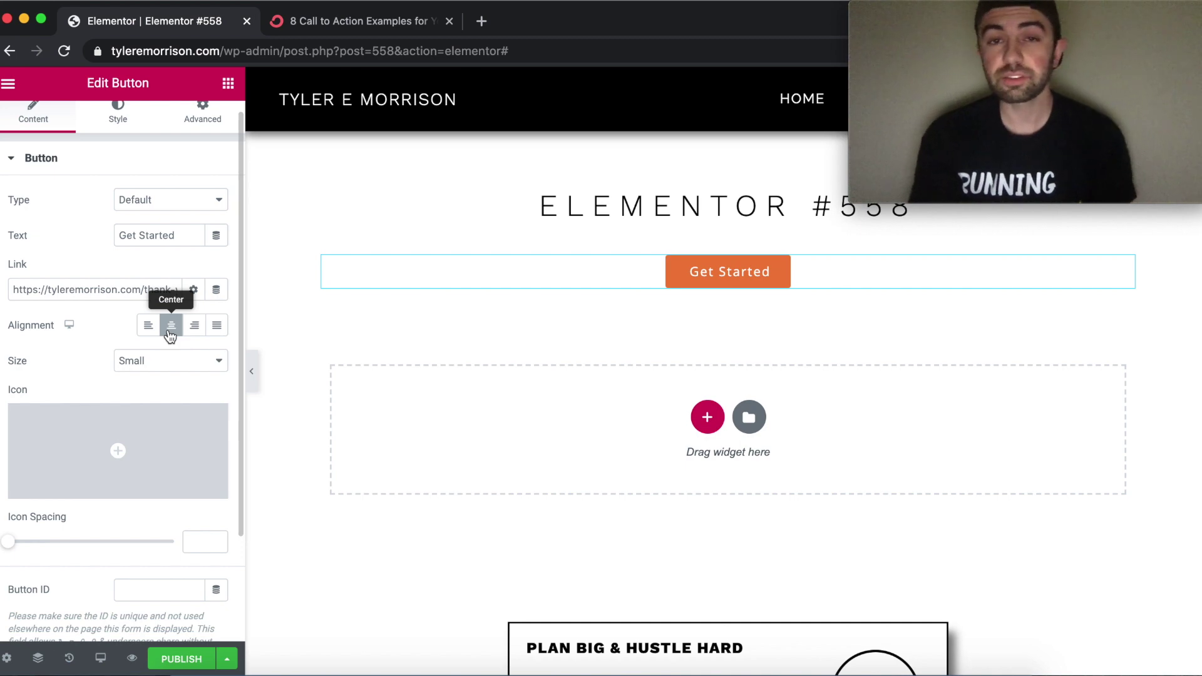
Compare button sizes from Extra Small to Extra Large and set the button's size to Medium.
left_click(213, 366)
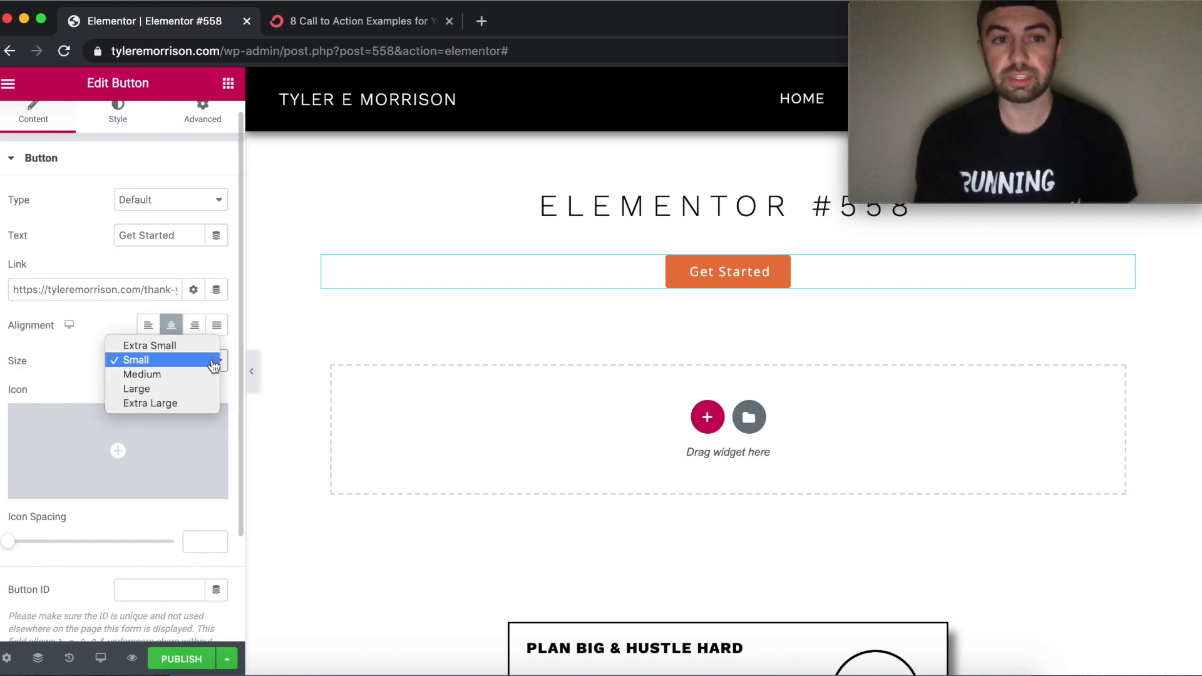
left_click(190, 346)
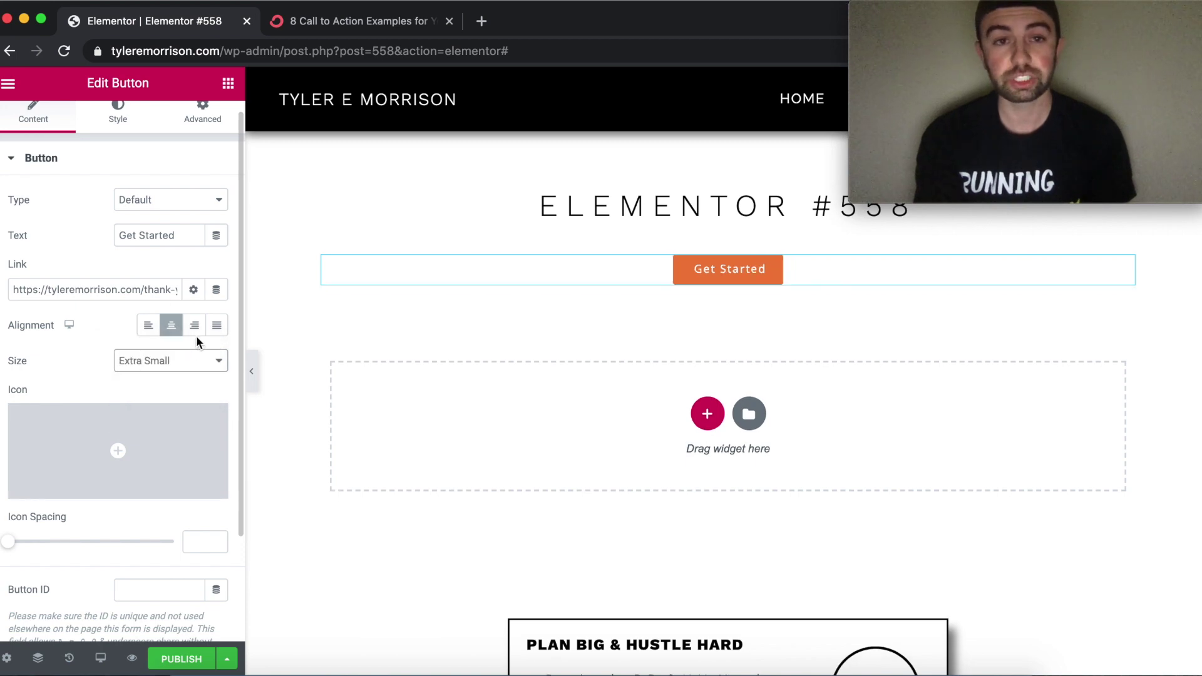
left_click(193, 368)
left_click(194, 387)
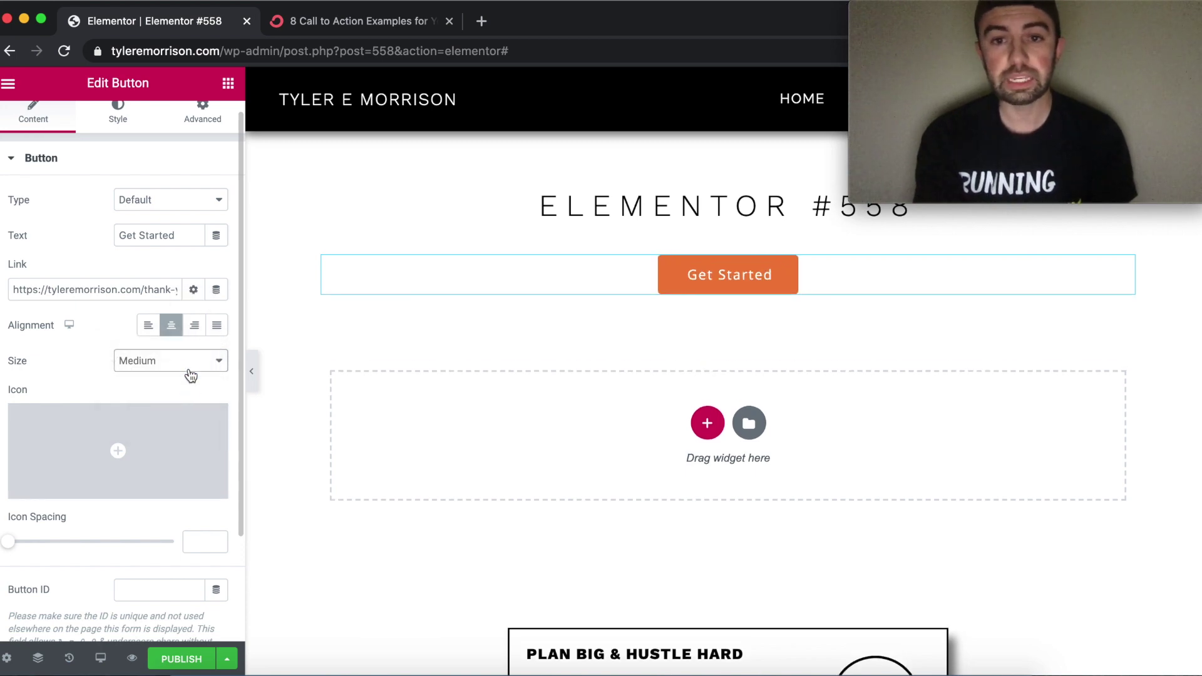
left_click(191, 374)
left_click(188, 389)
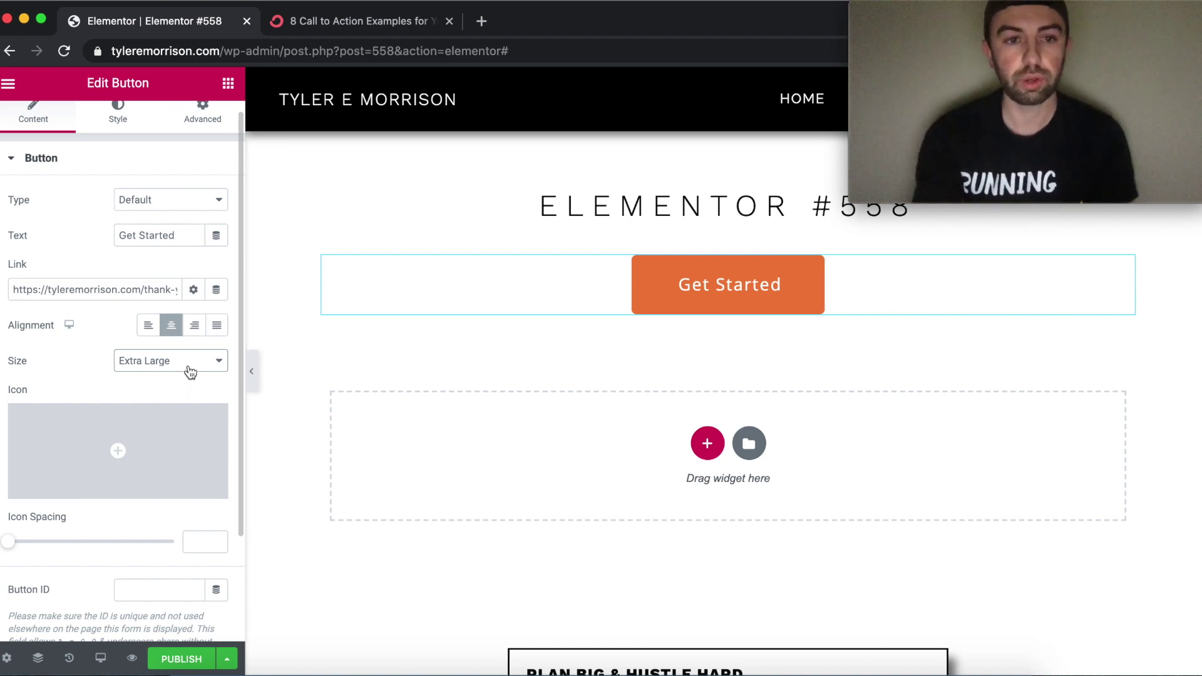
left_click(192, 364)
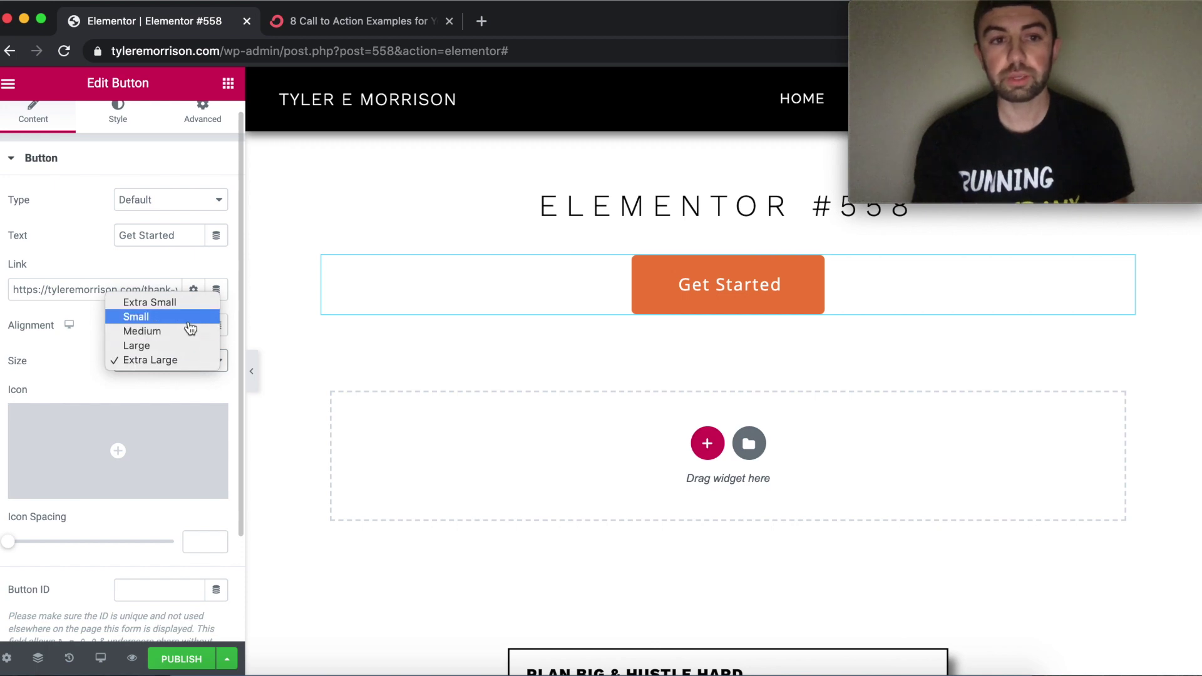
left_click(191, 319)
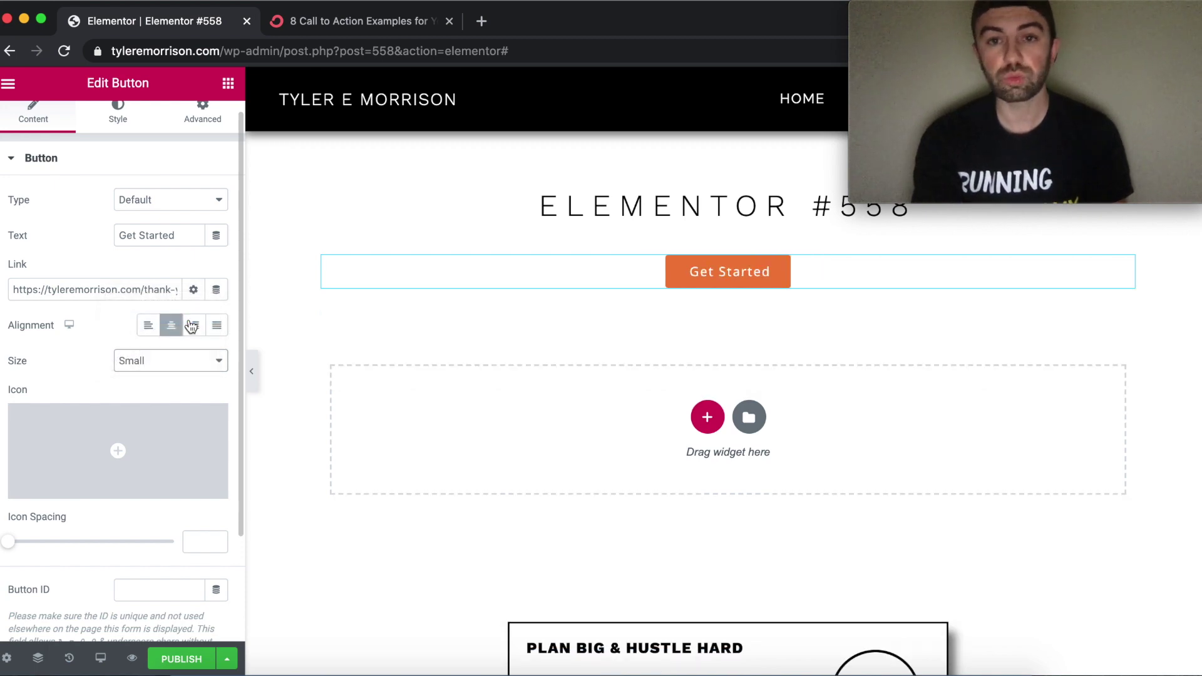
left_click(190, 374)
left_click(176, 404)
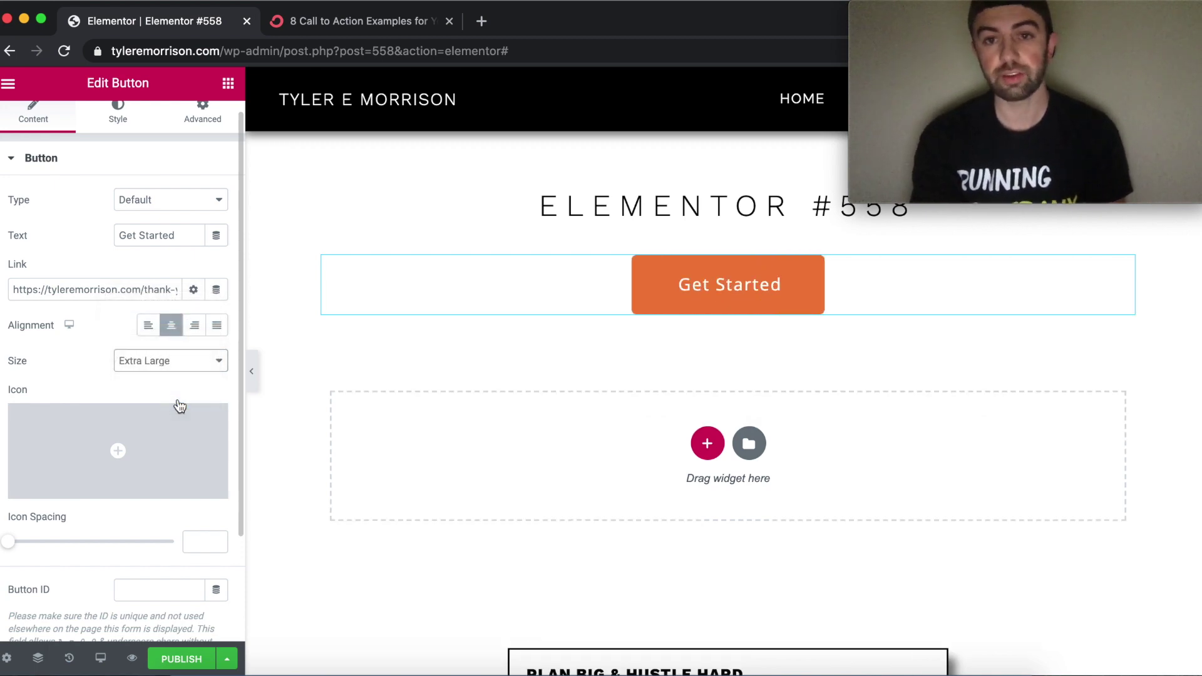
left_click(181, 361)
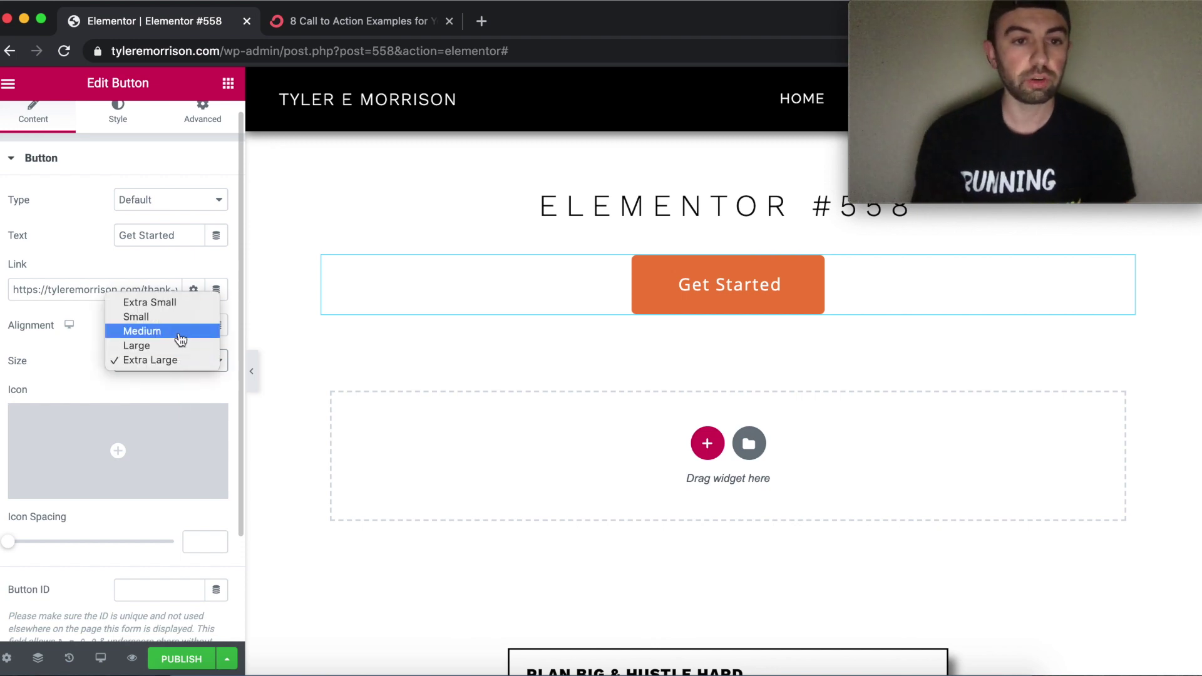
left_click(181, 332)
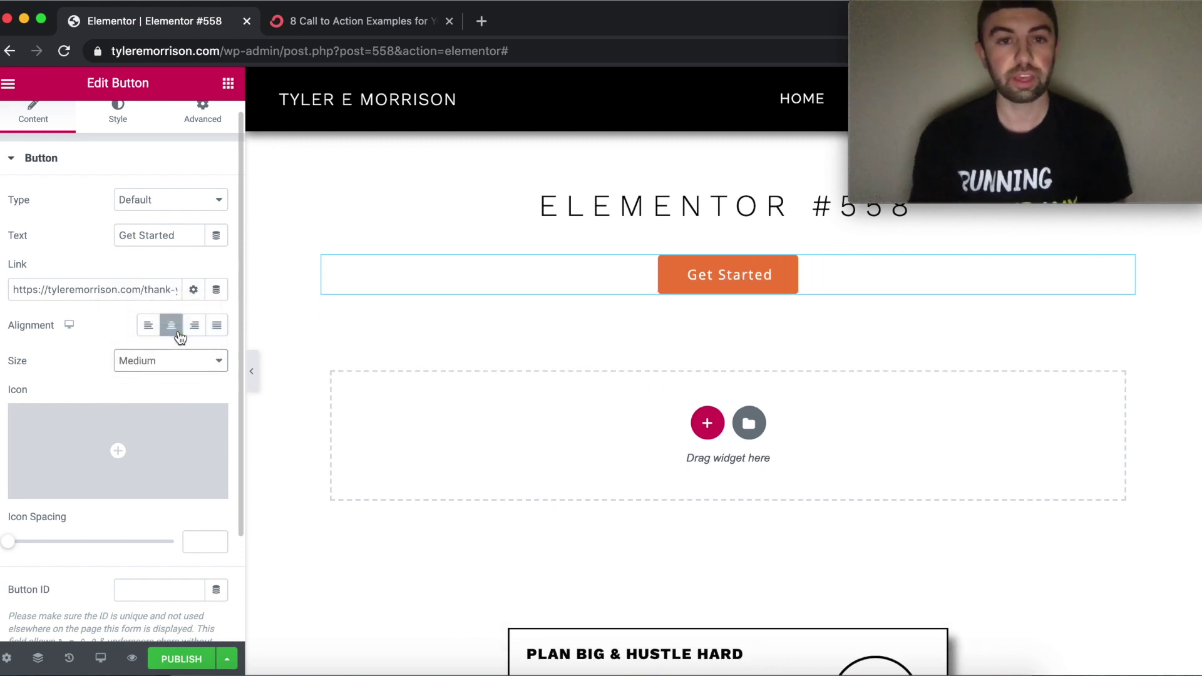
Browse the icon library, filter it by "credi" and insert the outlined credit card icon into the button.
mouse_move(115, 459)
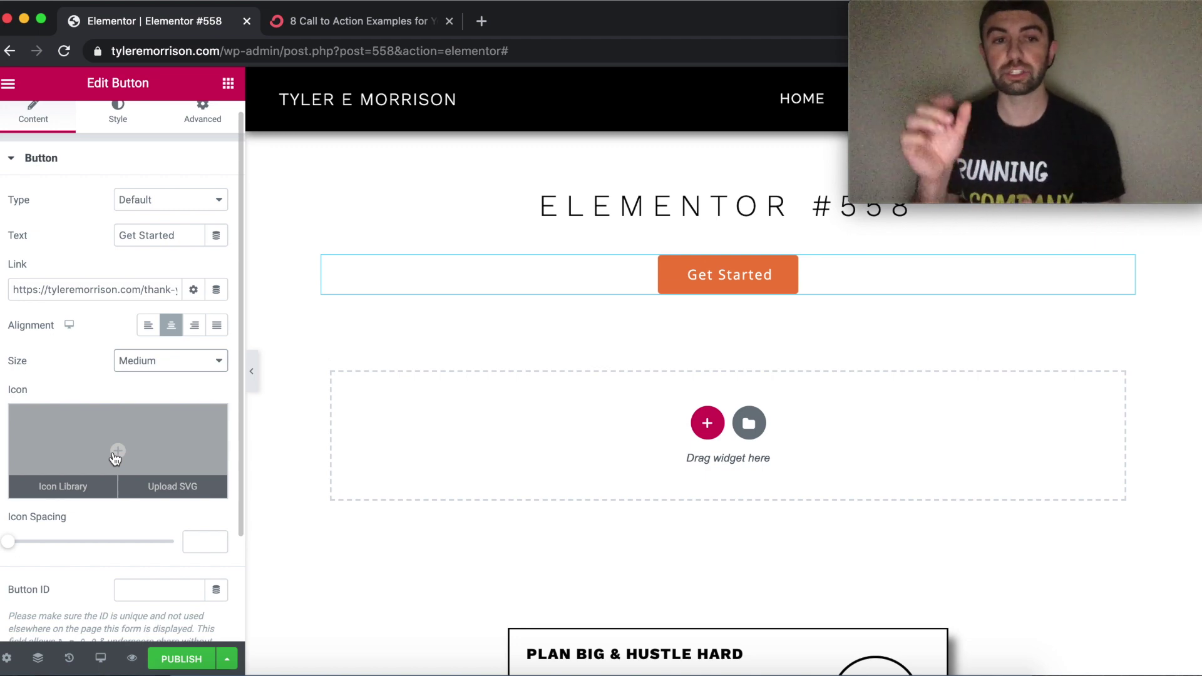
left_click(116, 459)
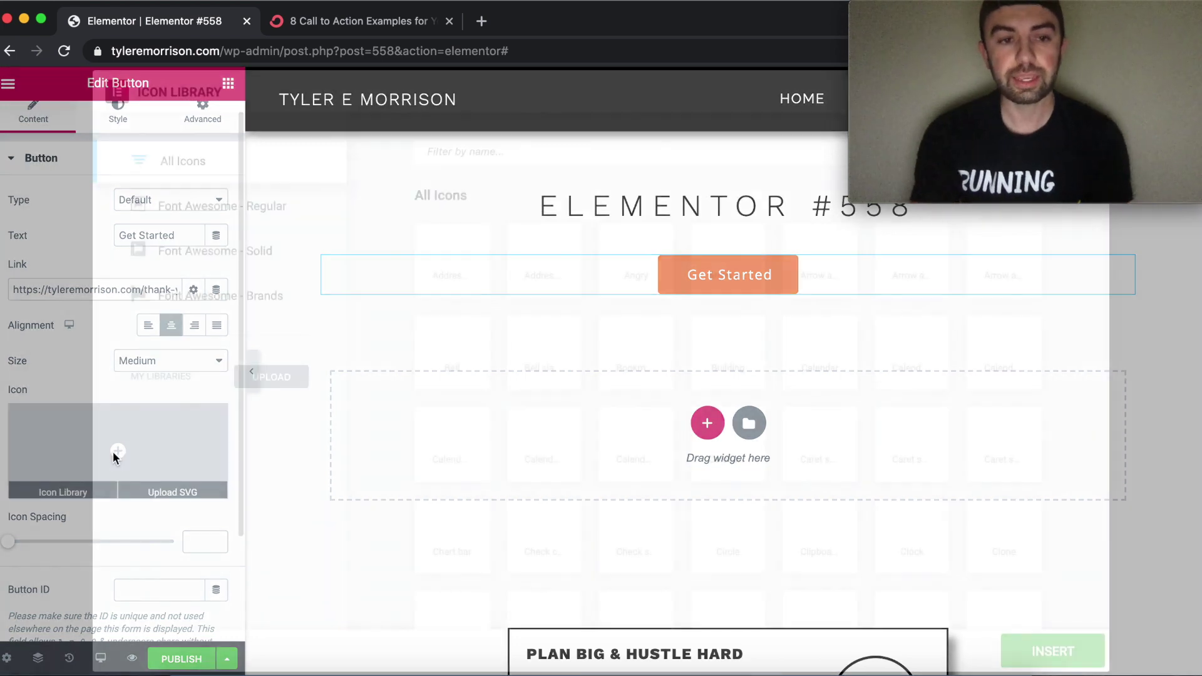
scroll(562, 321, "down", 5)
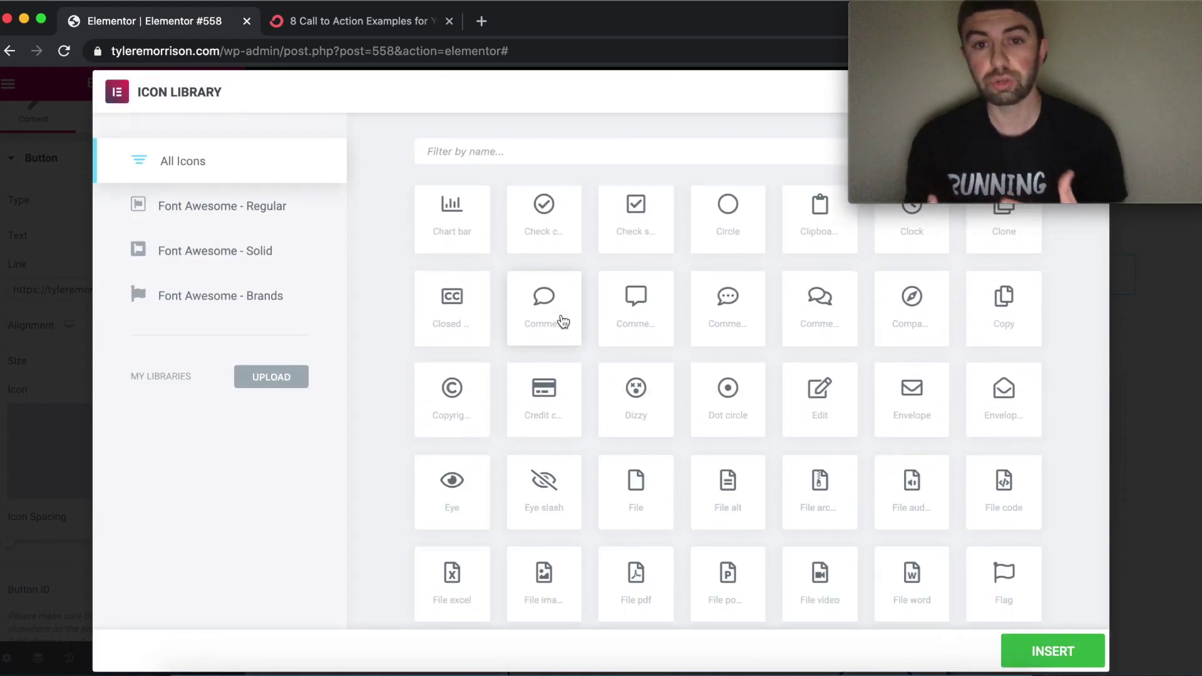
scroll(563, 321, "down", 4)
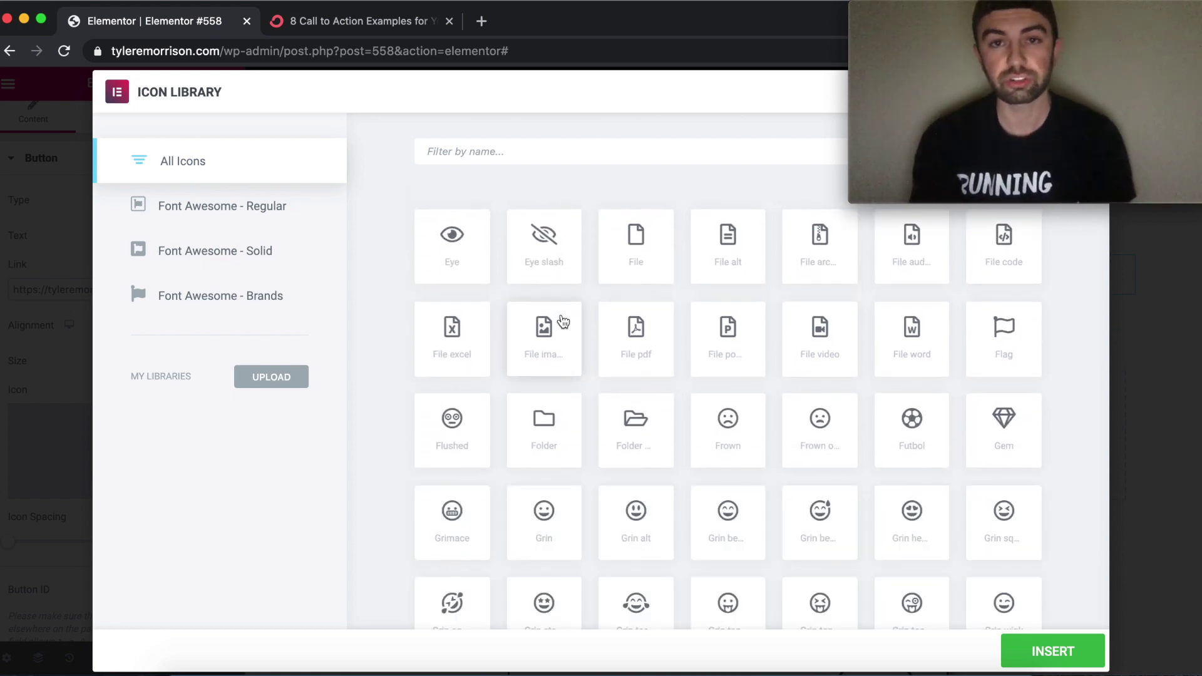
scroll(563, 321, "down", 3)
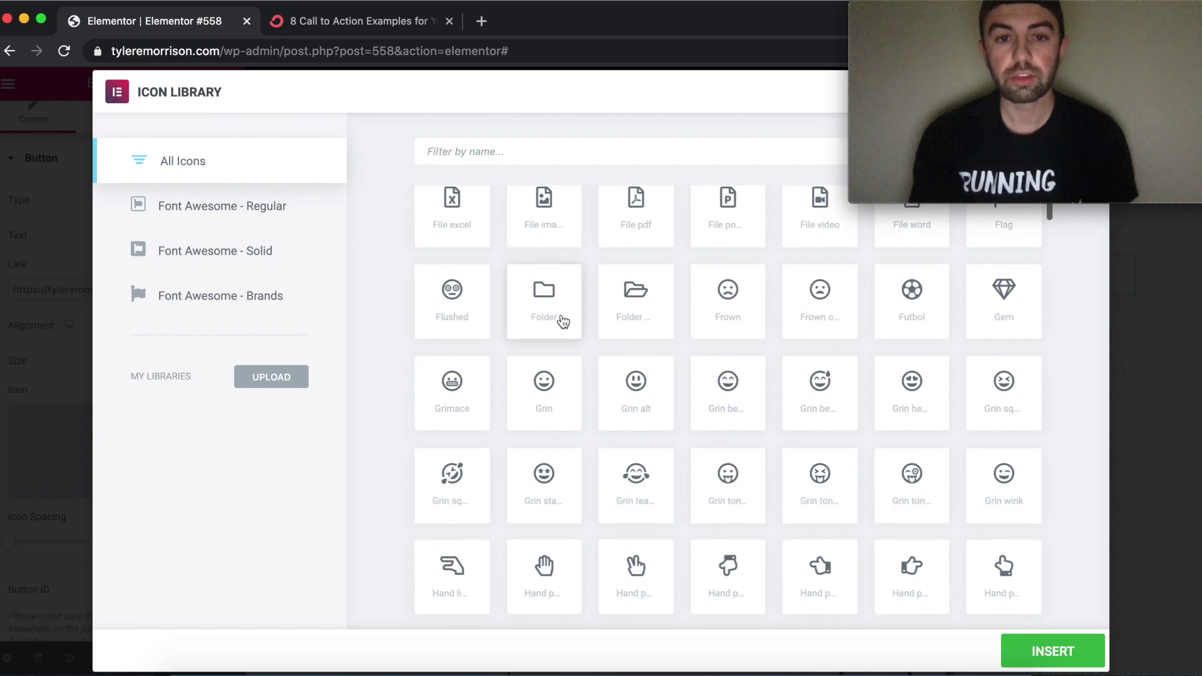
scroll(562, 321, "down", 3)
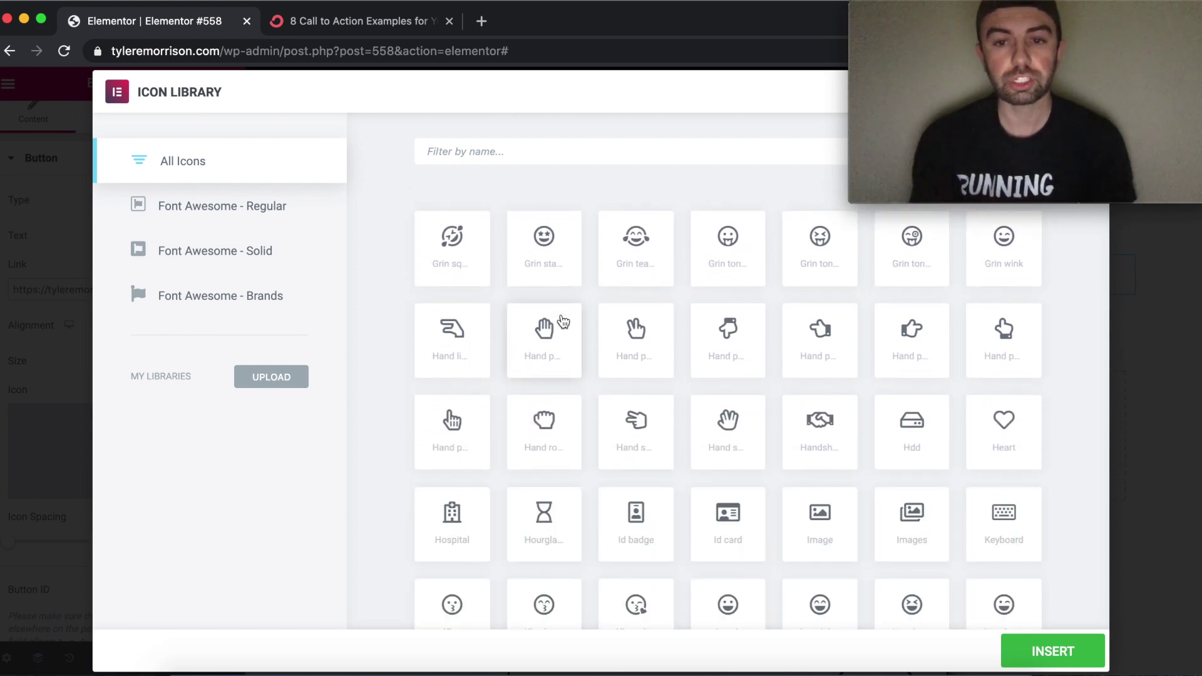
scroll(563, 322, "down", 3)
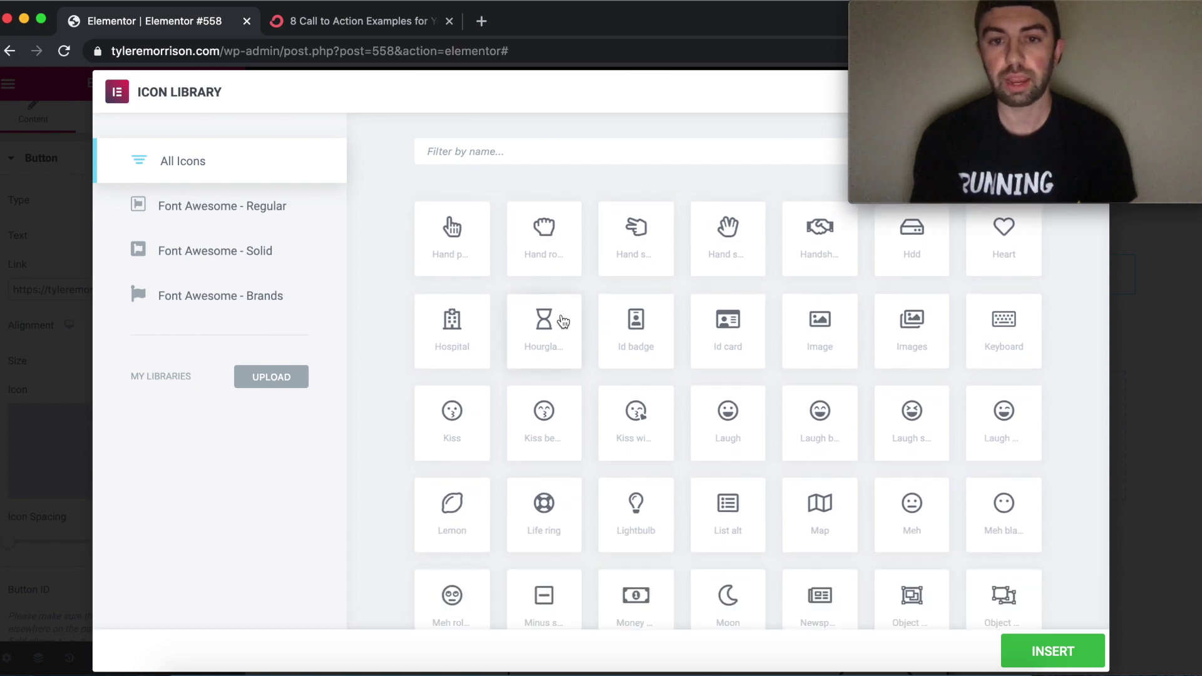
scroll(562, 319, "down", 5)
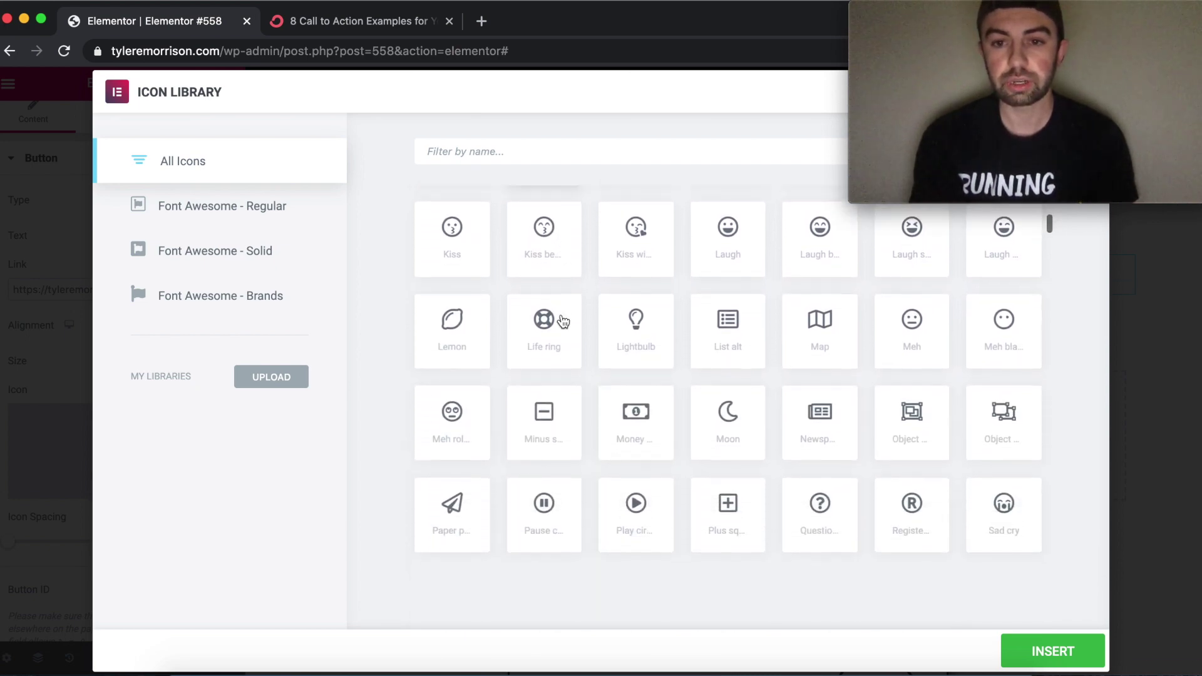
type("credi")
left_click(466, 240)
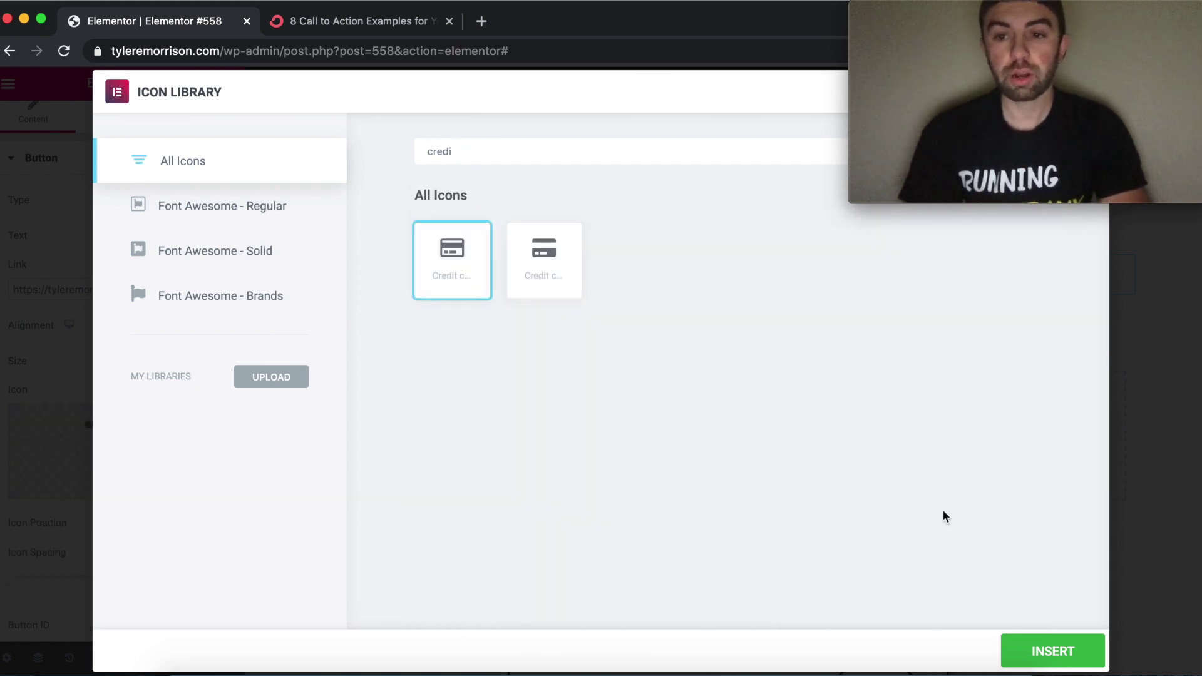
left_click(1067, 659)
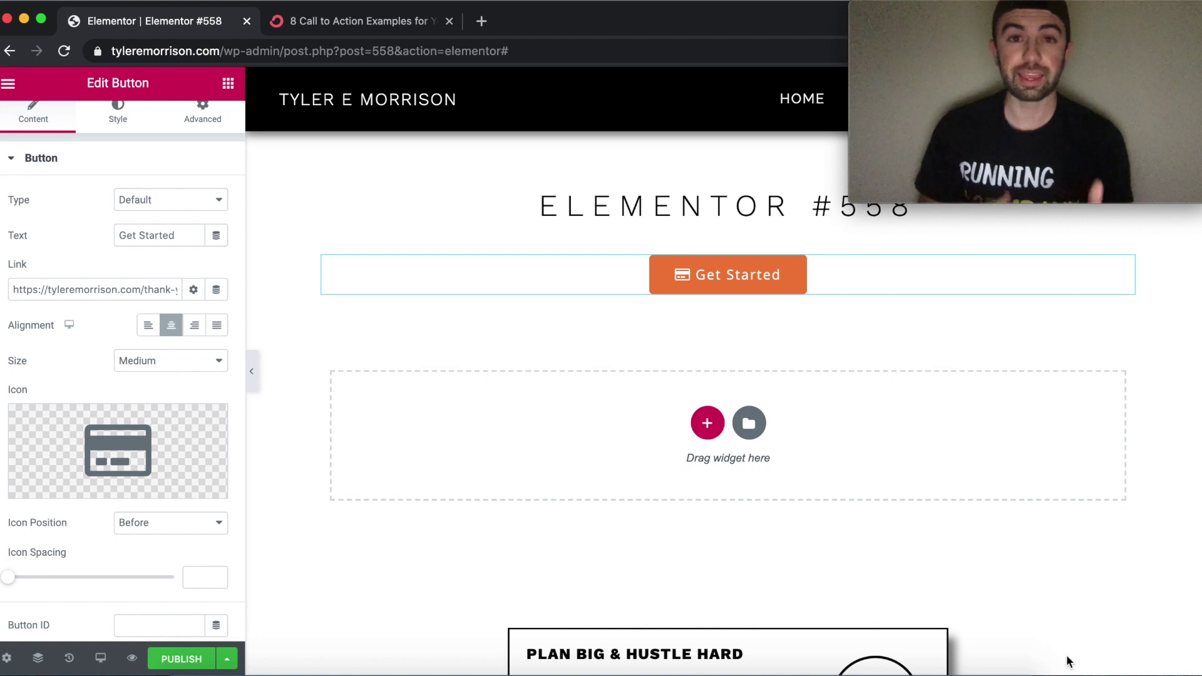
Compare the After and Before icon positions on the button and leave the icon position at Before.
left_click(164, 524)
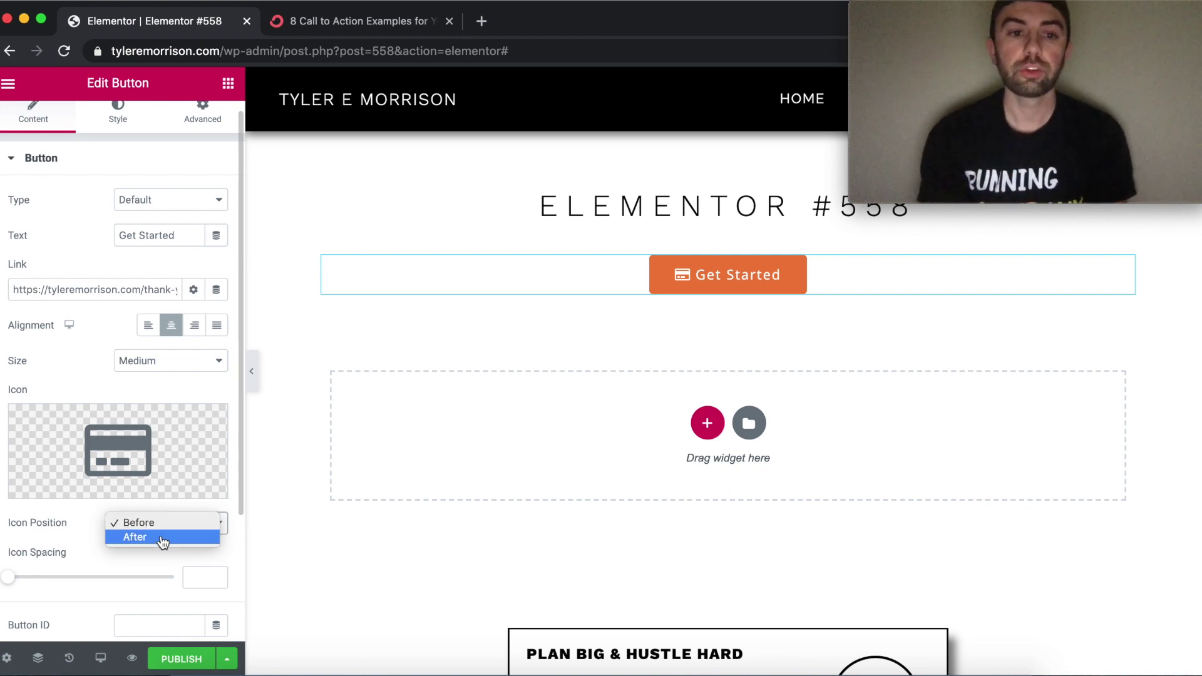
left_click(161, 538)
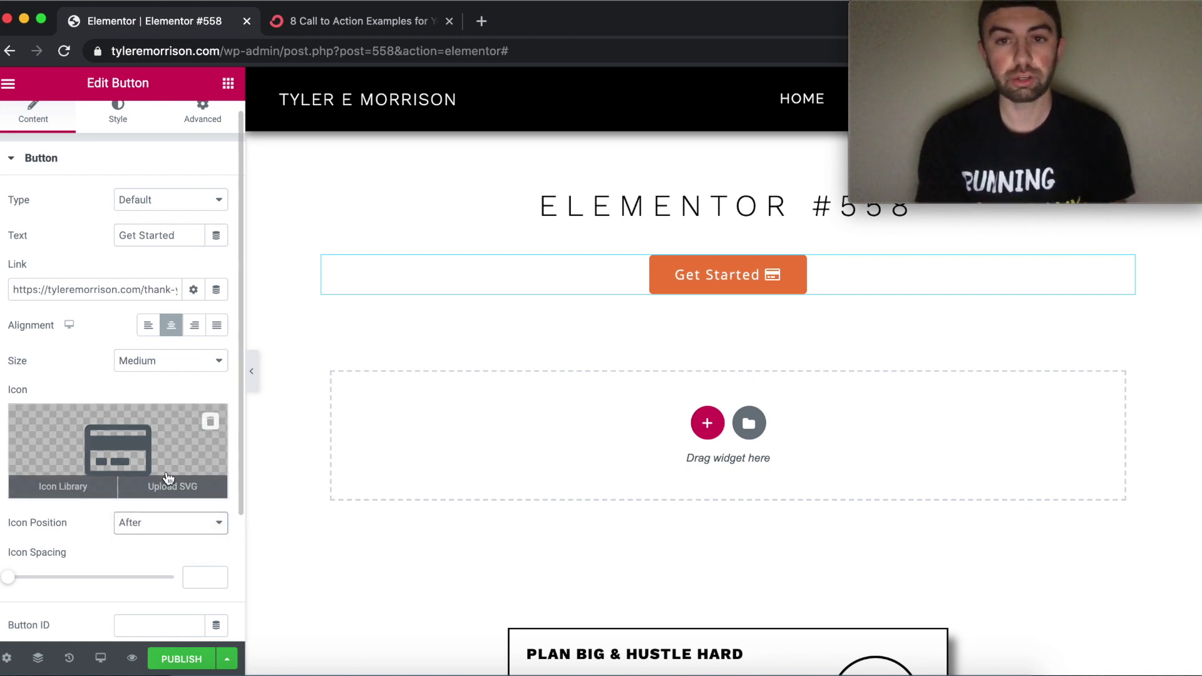
left_click(150, 525)
left_click(154, 508)
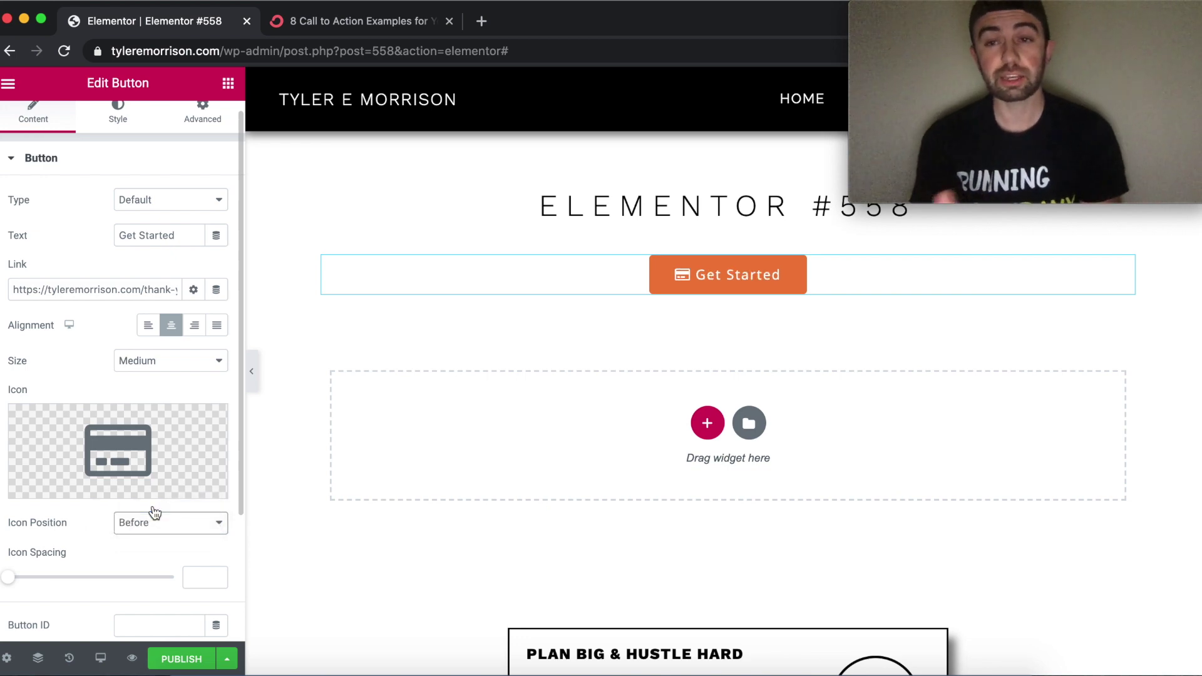
Try an icon spacing of 11 between the button's icon and text, and clear the spacing value.
scroll(140, 462, "down", 4)
scroll(141, 462, "down", 1)
left_click_drag(13, 446, 44, 449)
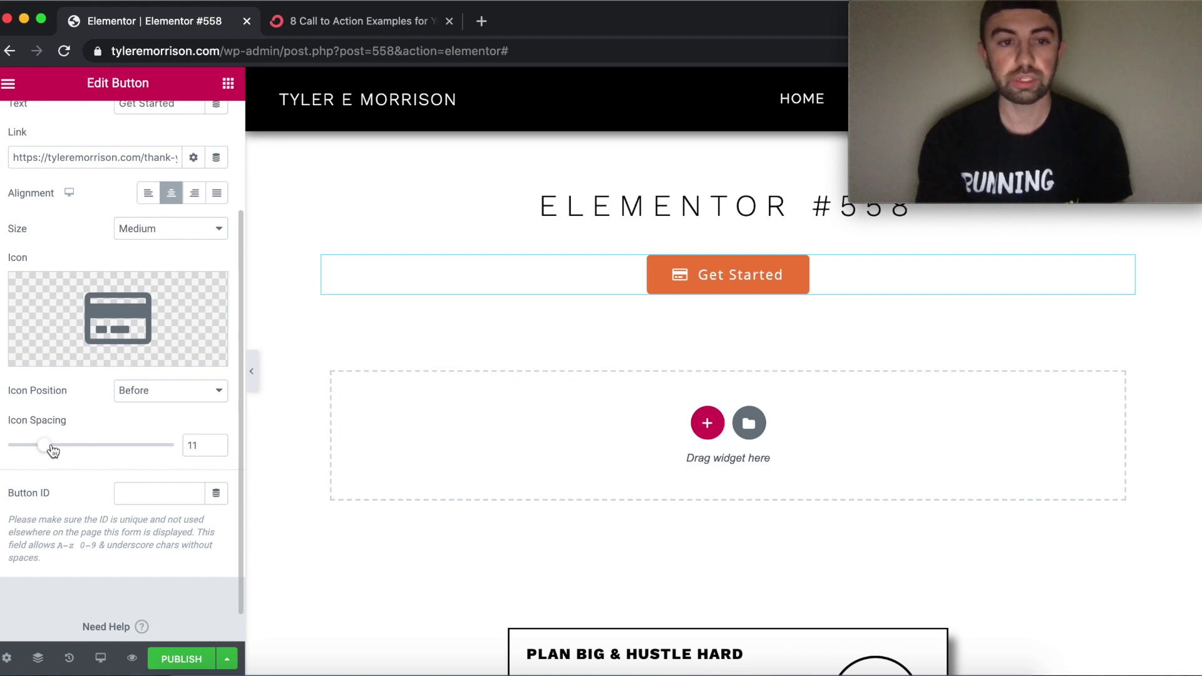
double_click(188, 445)
key("BackSpace")
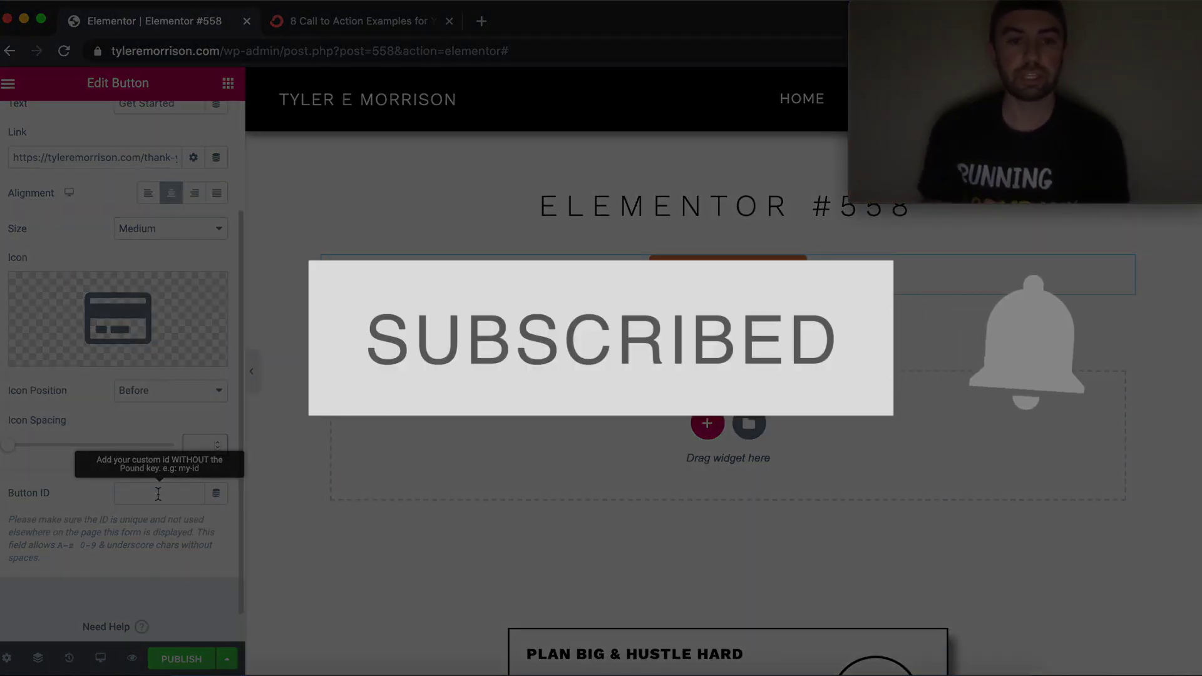
left_click(216, 494)
left_click(216, 495)
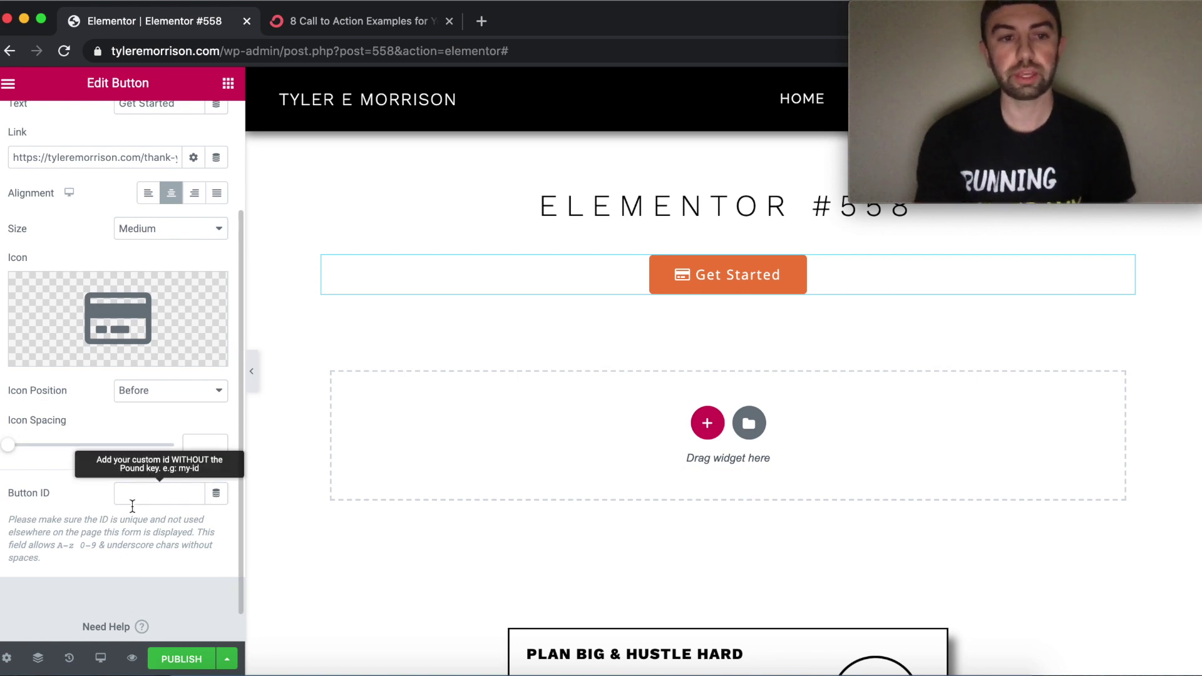
scroll(144, 495, "up", 5)
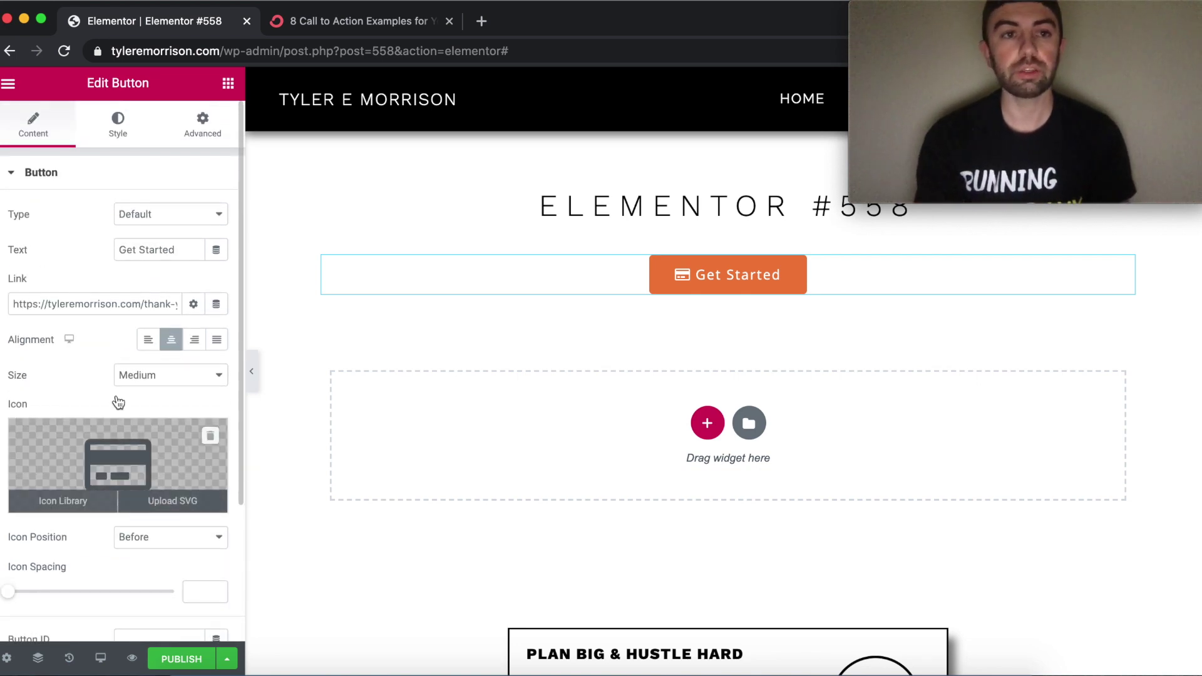
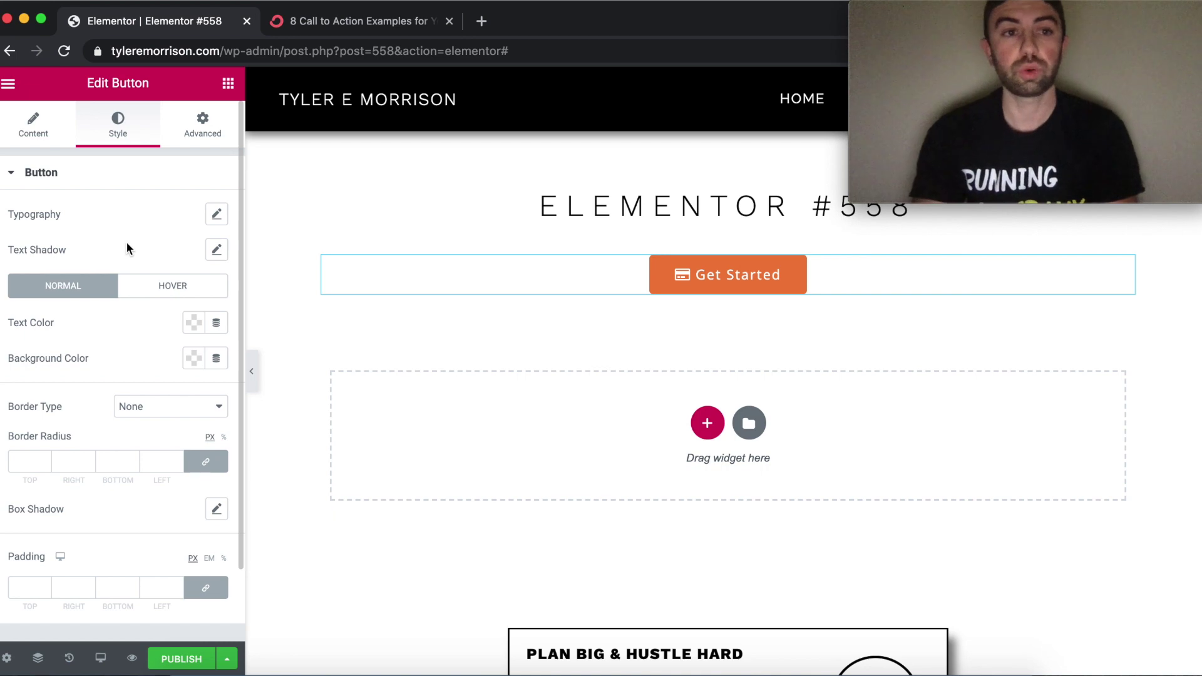
Try a 27 px font size in the button's typography settings and clear the size value.
left_click(216, 214)
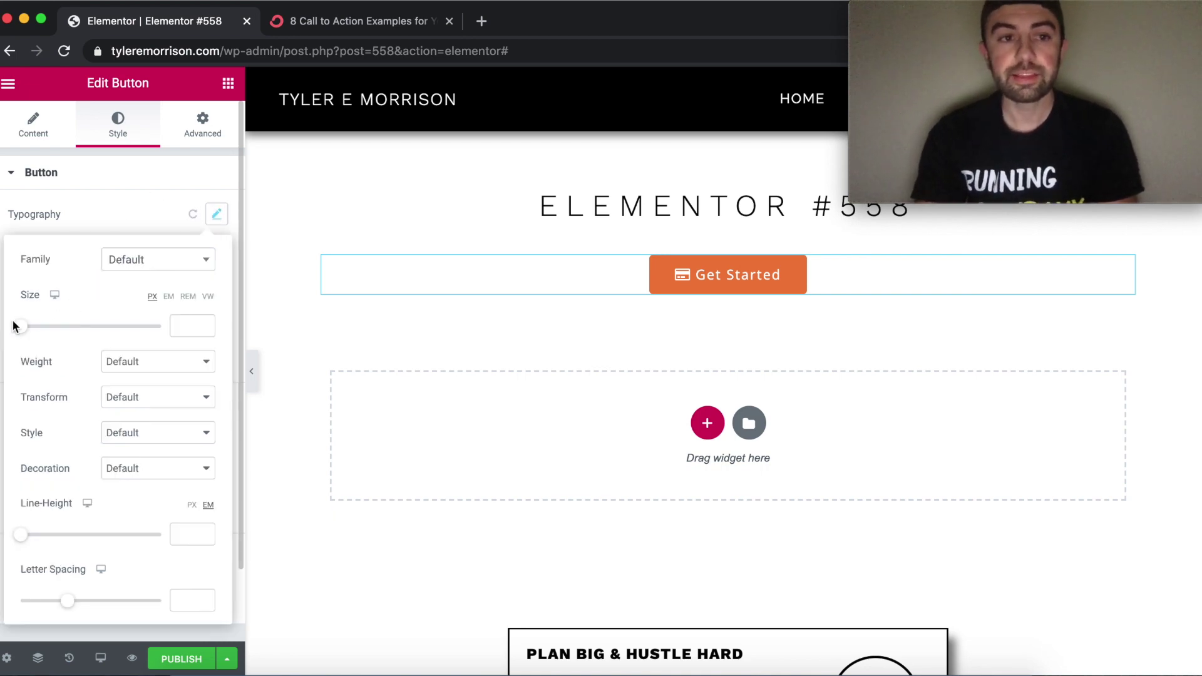
mouse_move(22, 330)
left_mouse_down()
mouse_move(113, 323)
mouse_move(40, 326)
left_mouse_up()
double_click(181, 326)
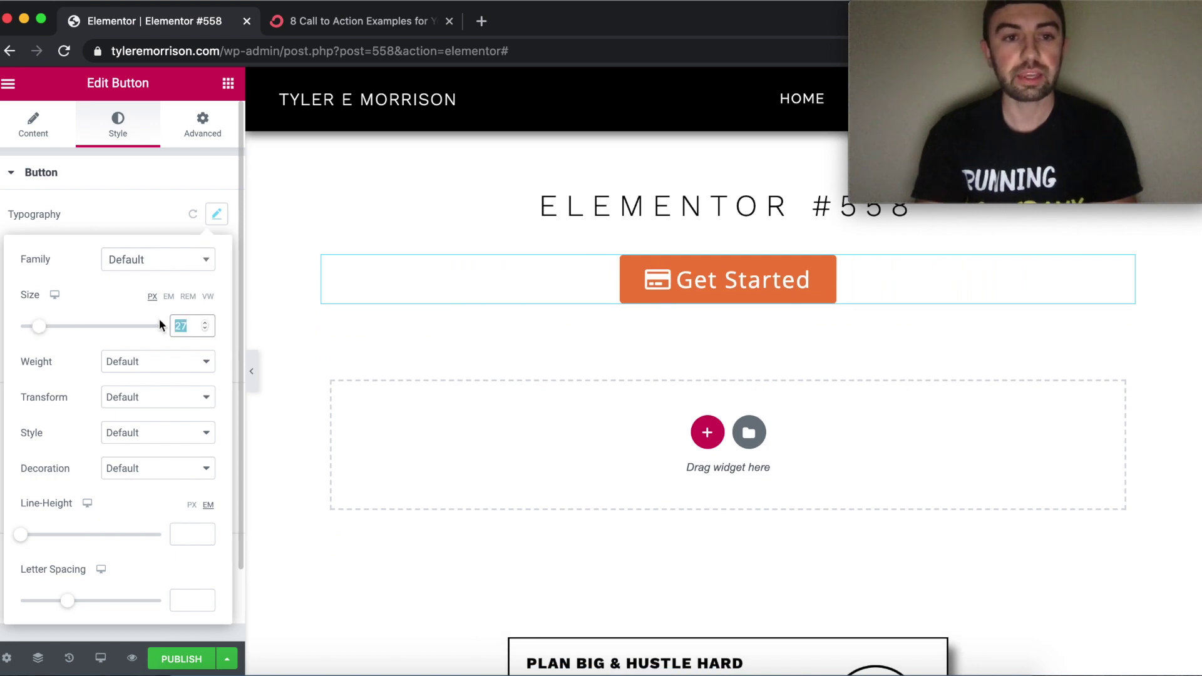
key("BackSpace")
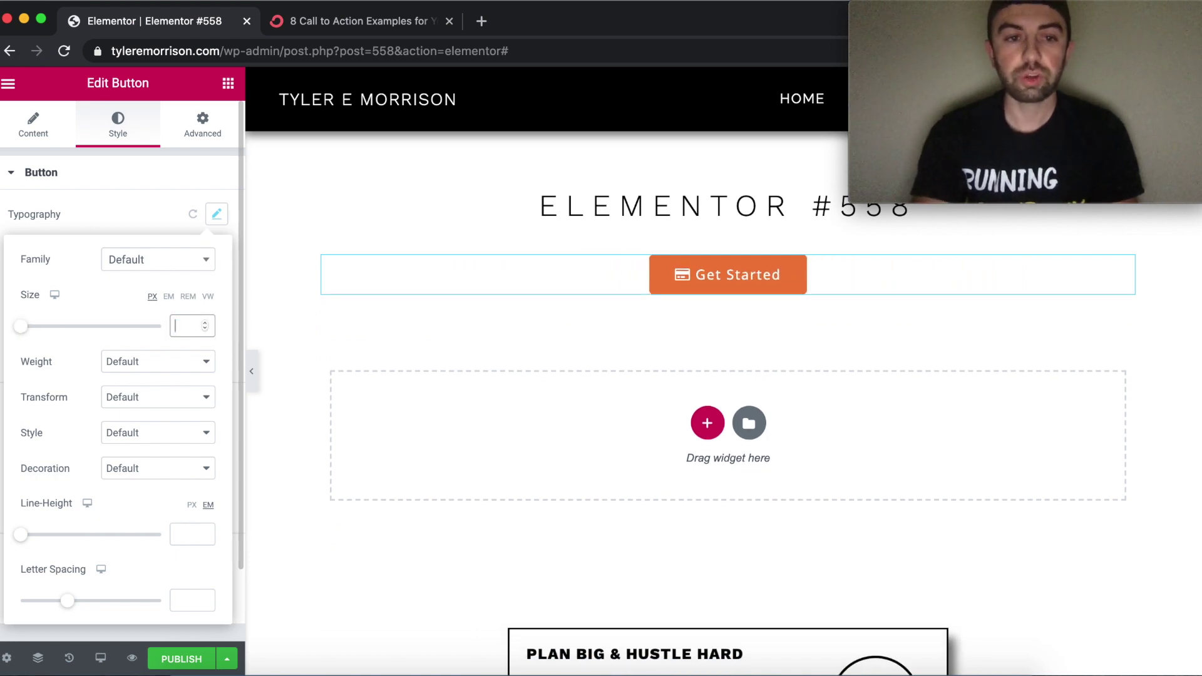
Look over the font weight choices without changing them and set the button's text transform to Uppercase.
left_click(173, 366)
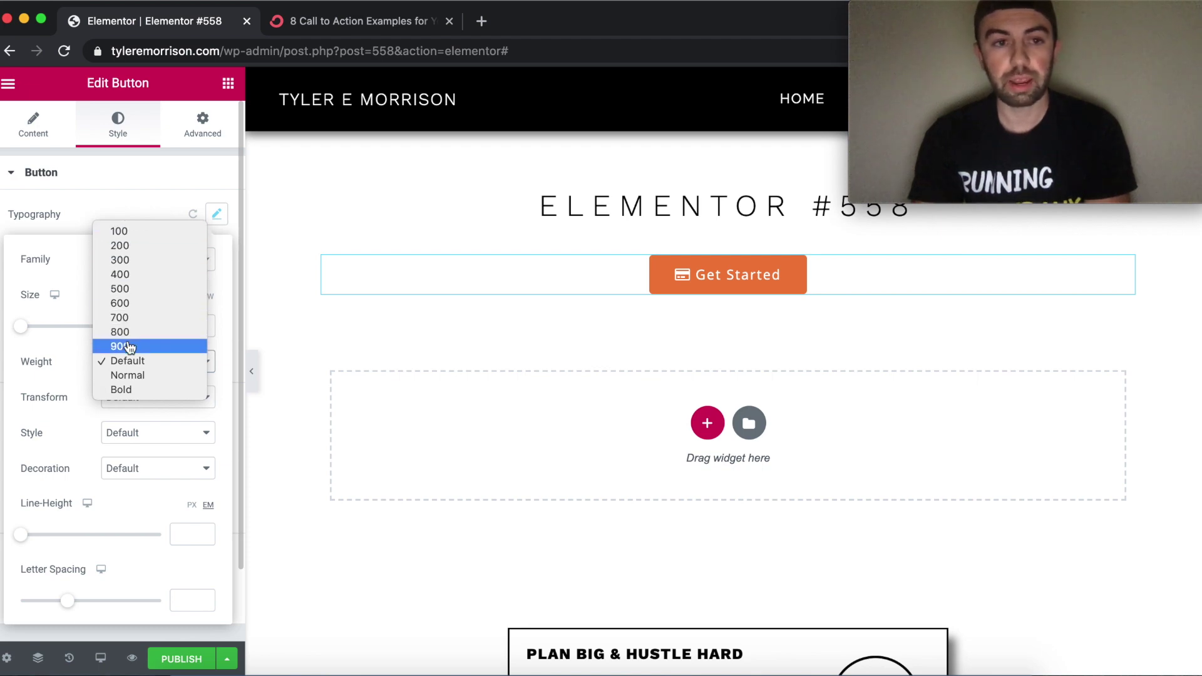
left_click(66, 422)
left_click(124, 404)
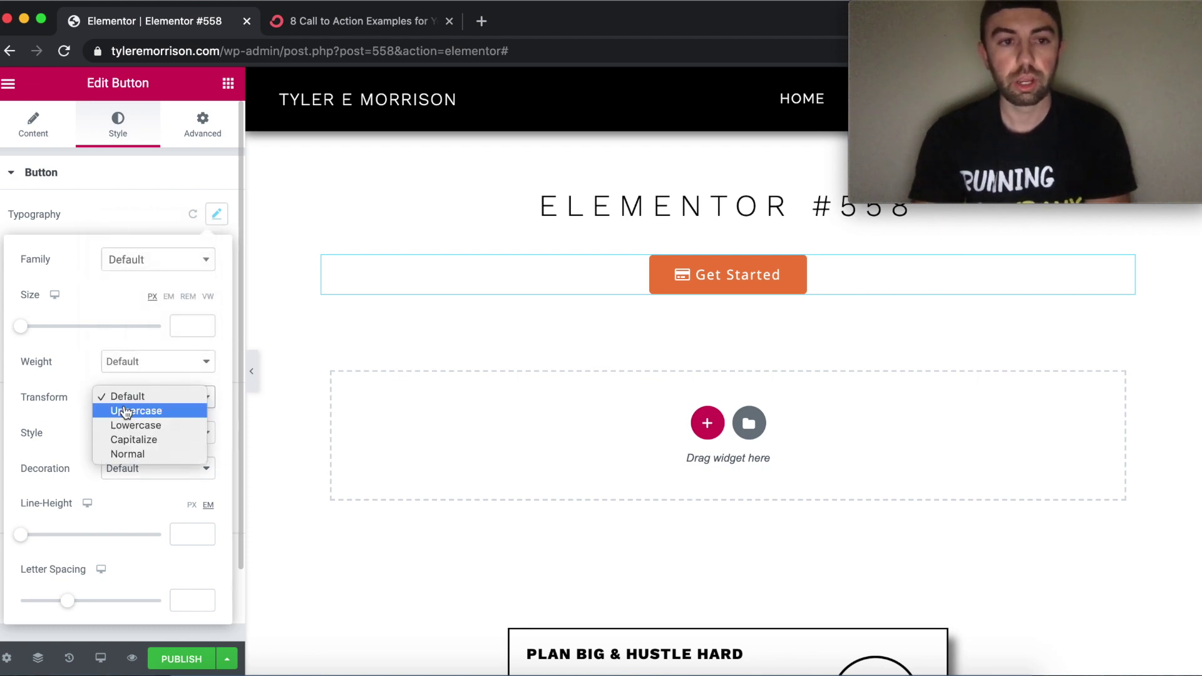
left_click(184, 419)
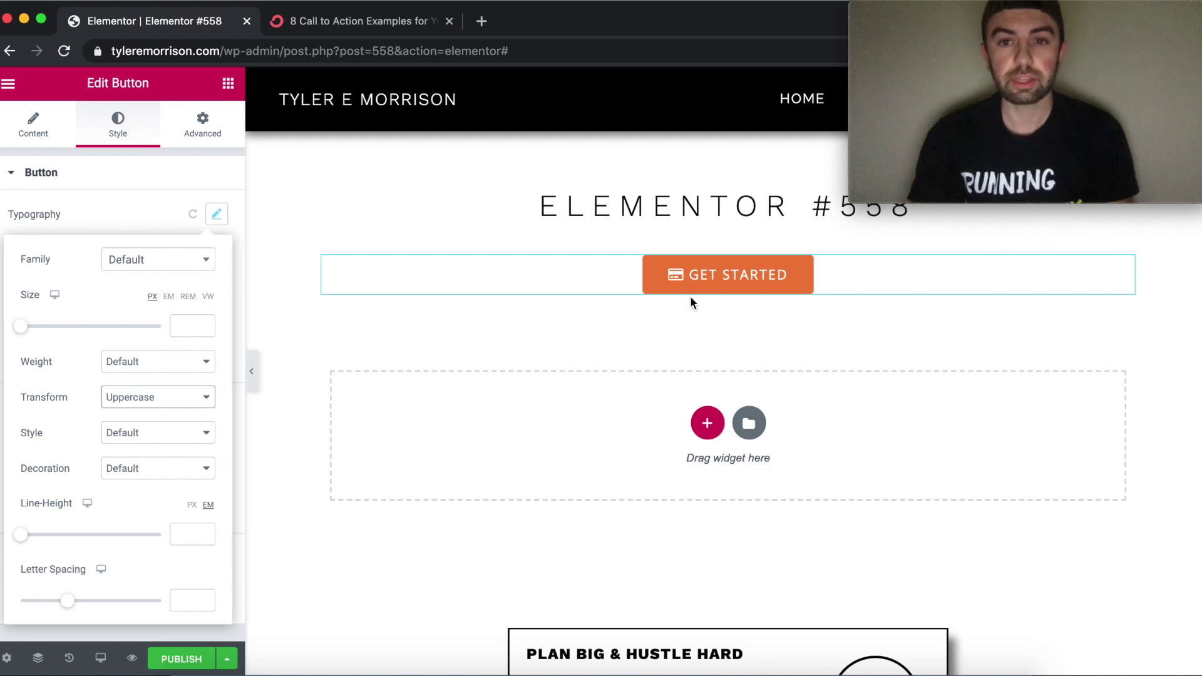
Review the font style and text decoration options for the button text, leaving both at Default.
left_click(150, 435)
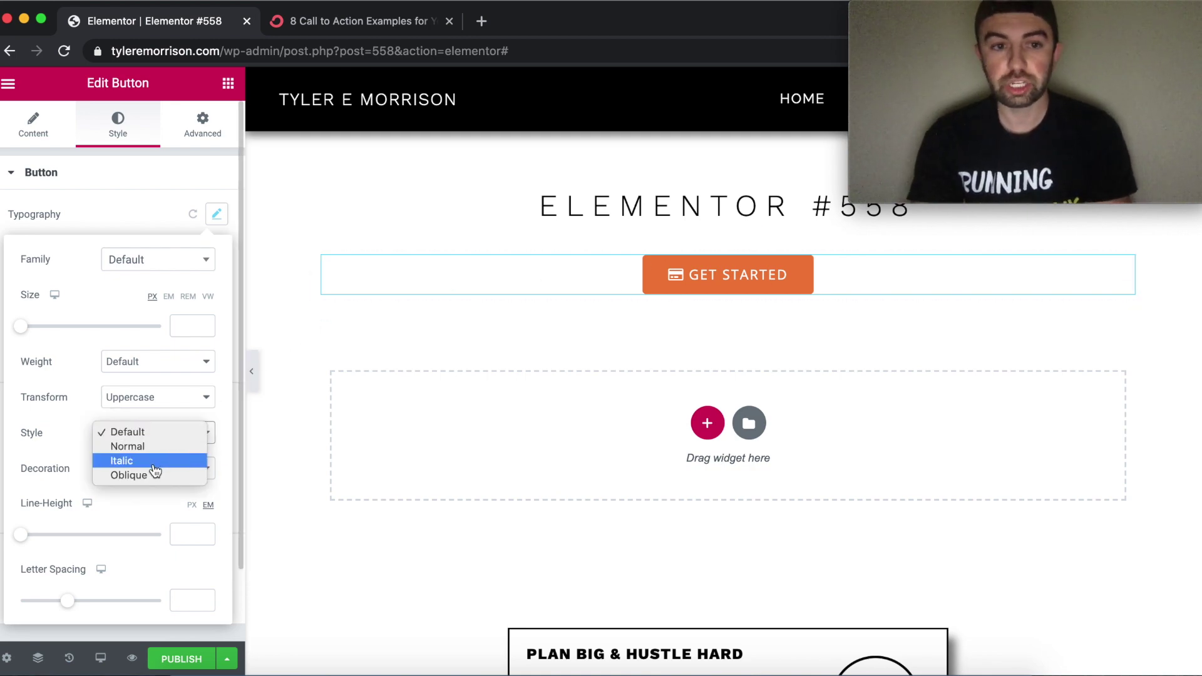
left_click(77, 426)
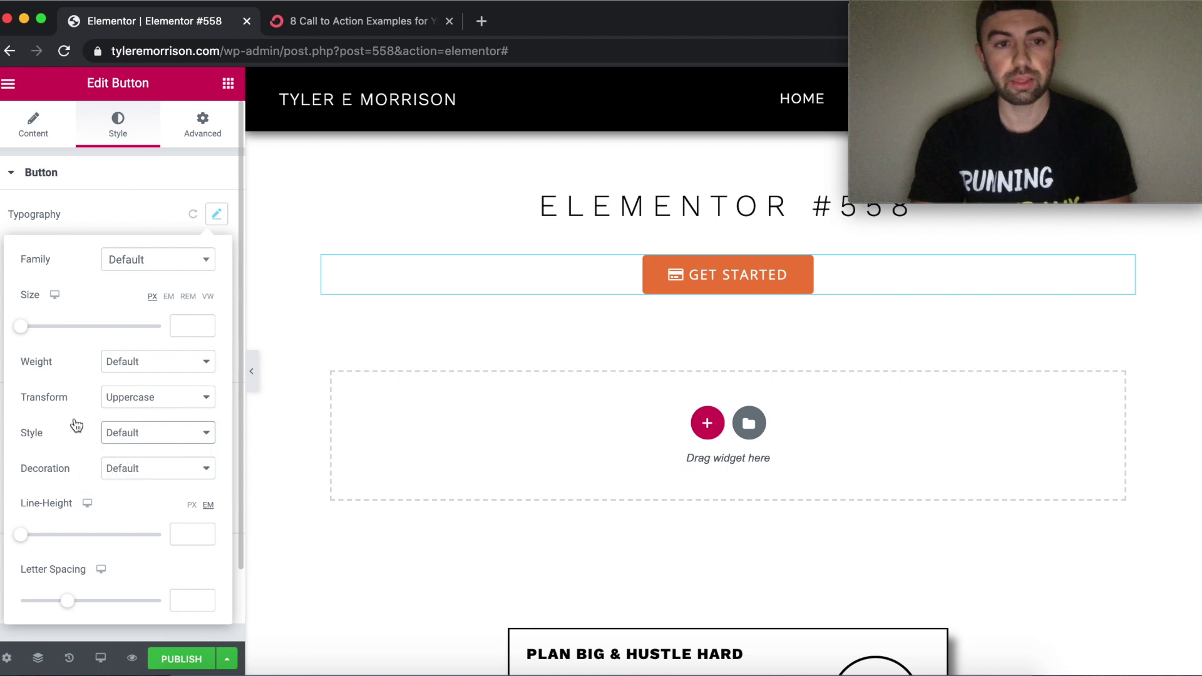
left_click(175, 471)
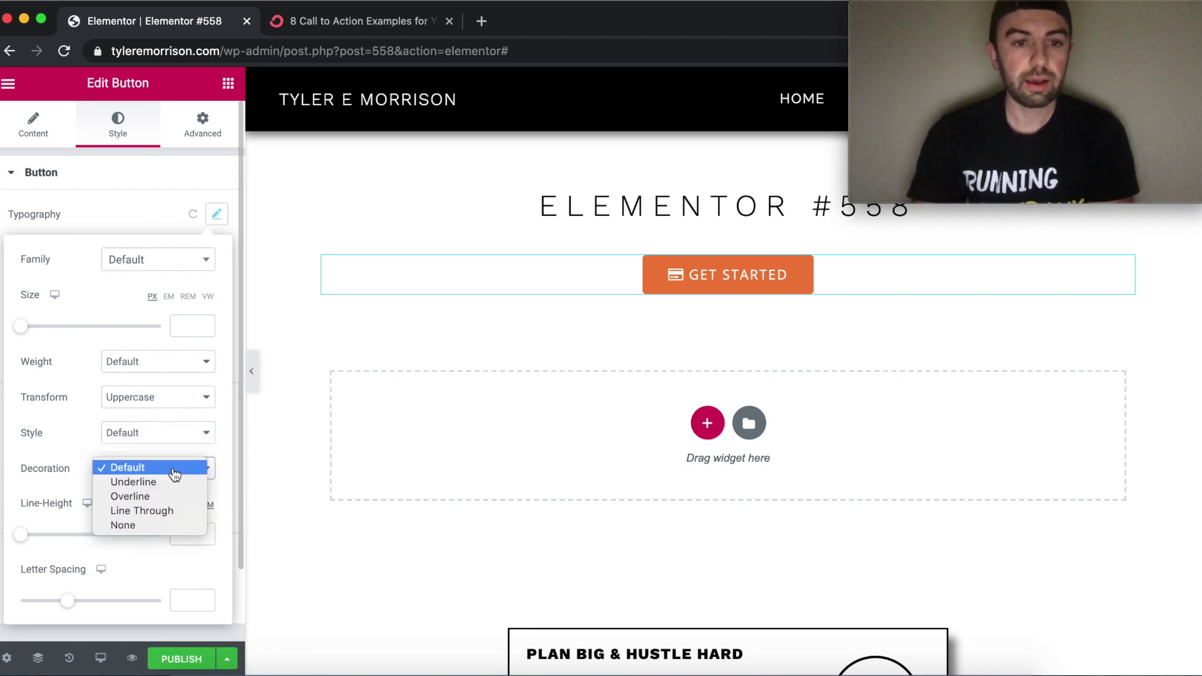
left_click(70, 437)
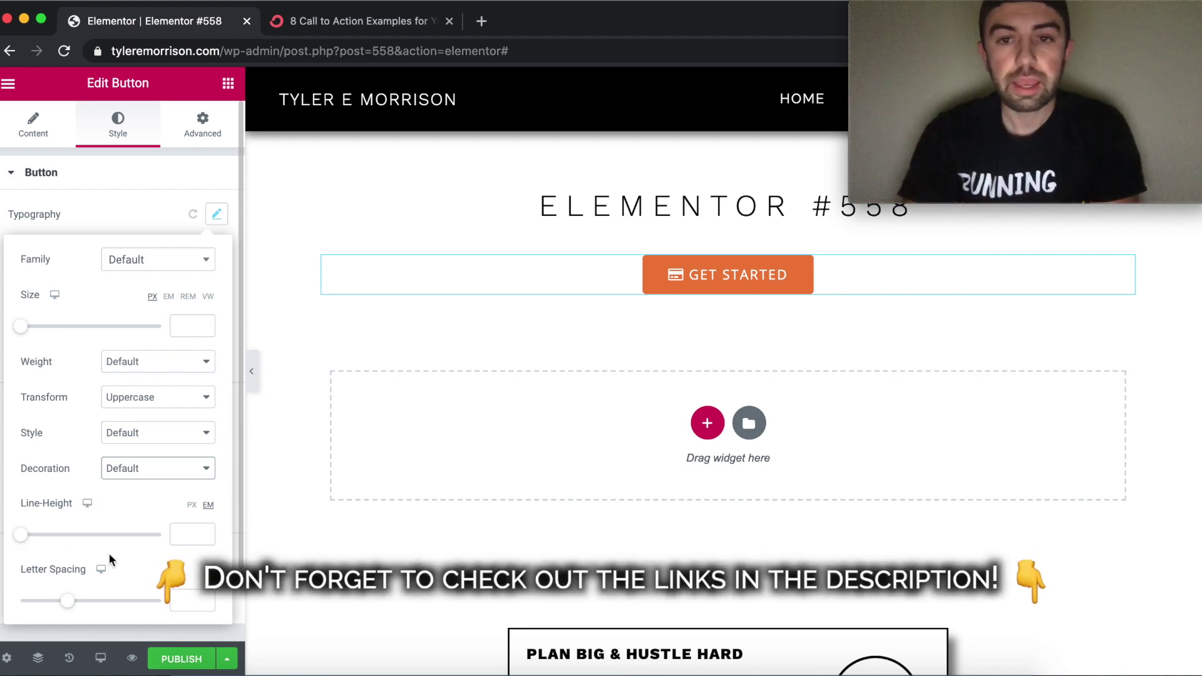
Try wider letter spacing on the button text, clear the value and close the typography settings.
left_click_drag(69, 602, 99, 608)
double_click(176, 599)
key("BackSpace")
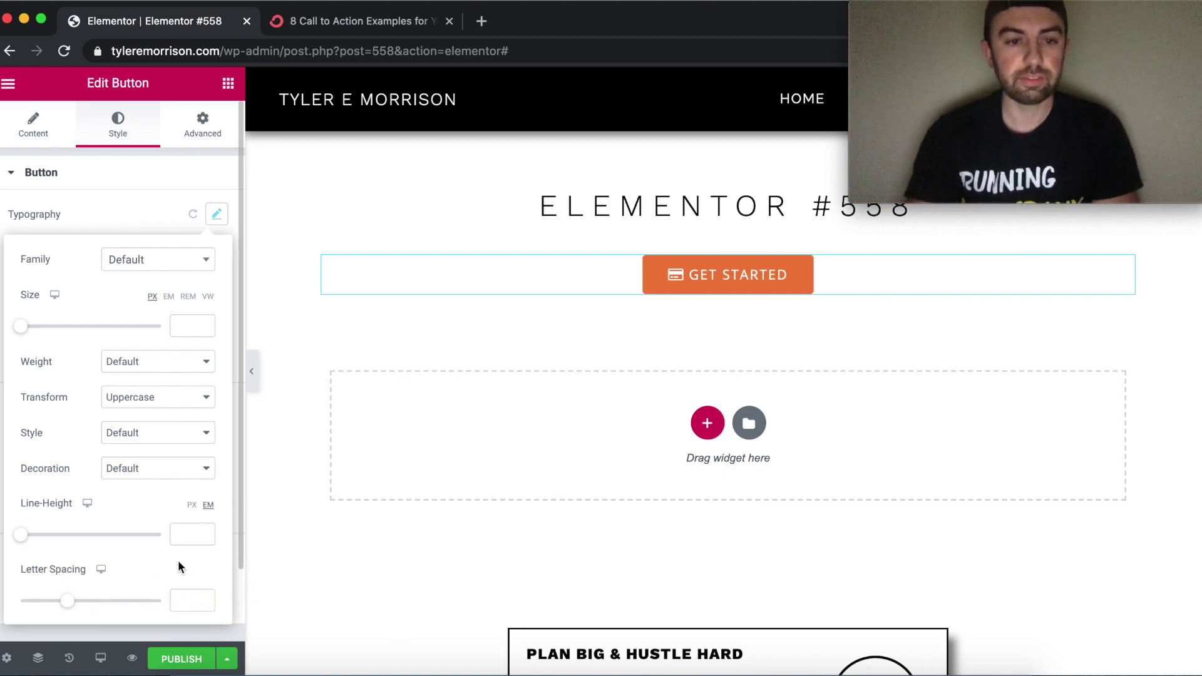
scroll(178, 559, "down", 2)
scroll(178, 561, "up", 2)
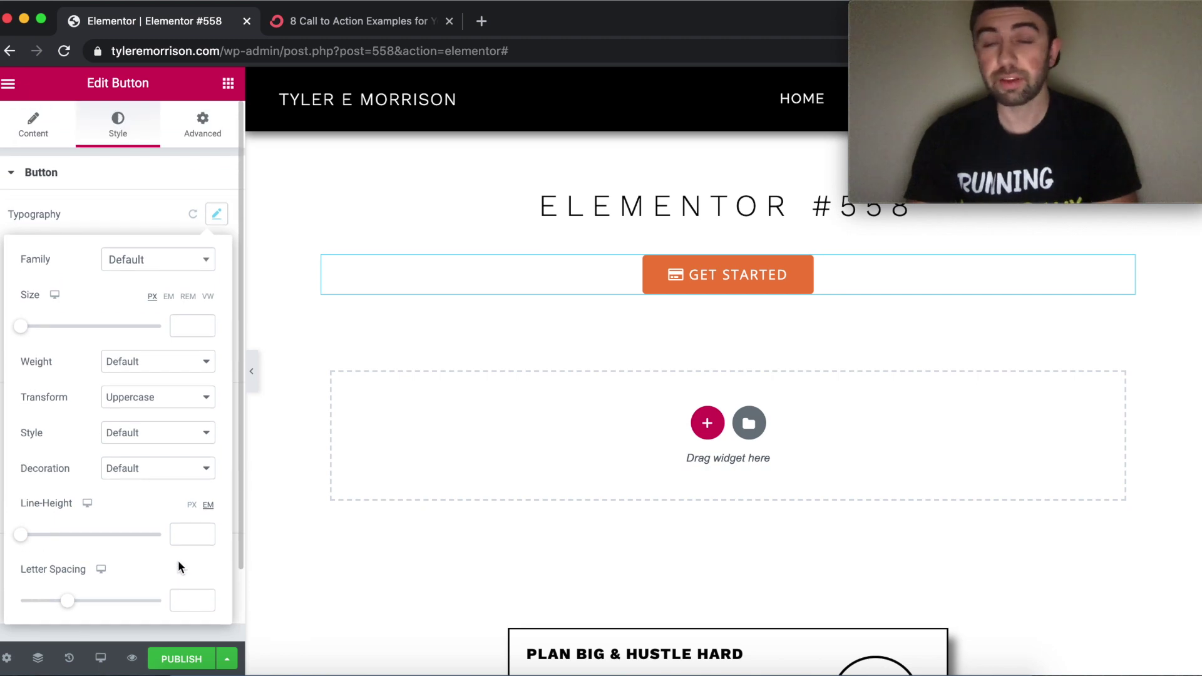
left_click(204, 187)
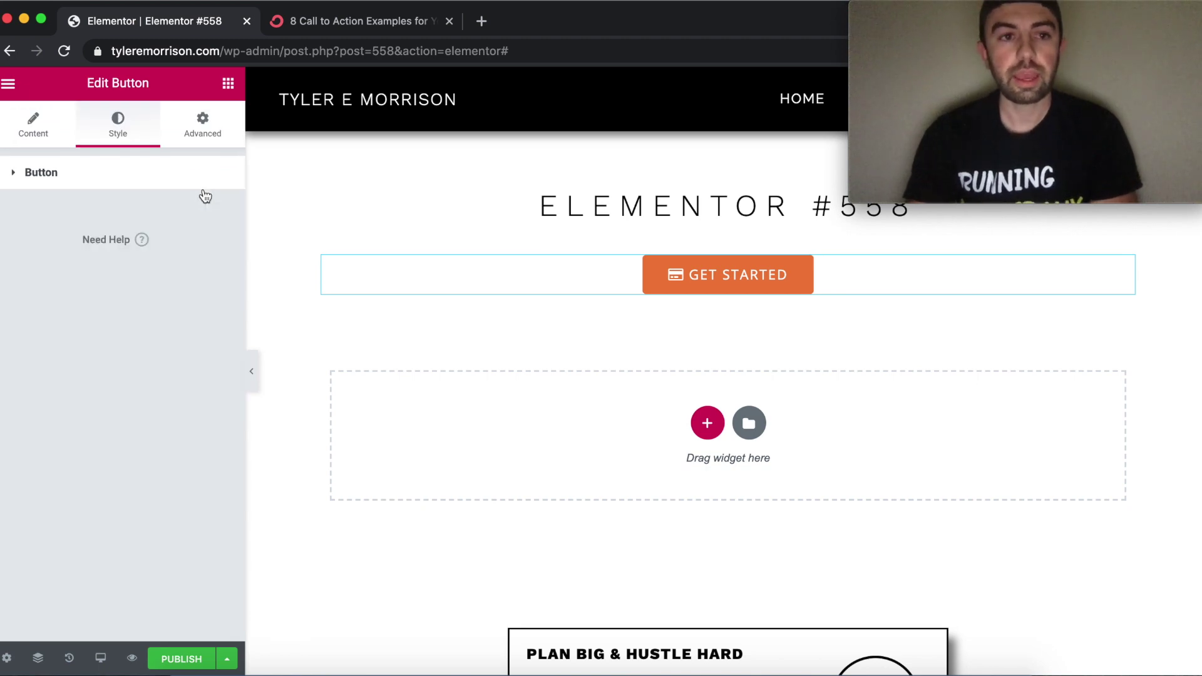
left_click(203, 188)
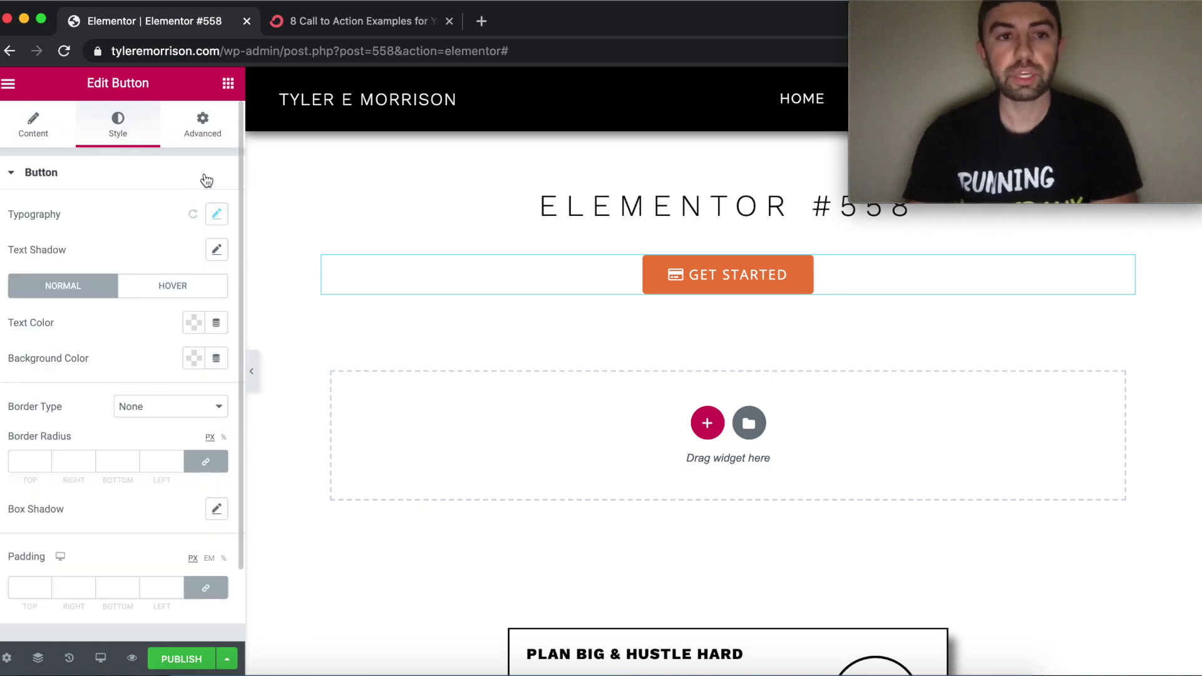
Add a text shadow to the button with horizontal and vertical offsets of 12 and inspect it up close.
left_click(216, 253)
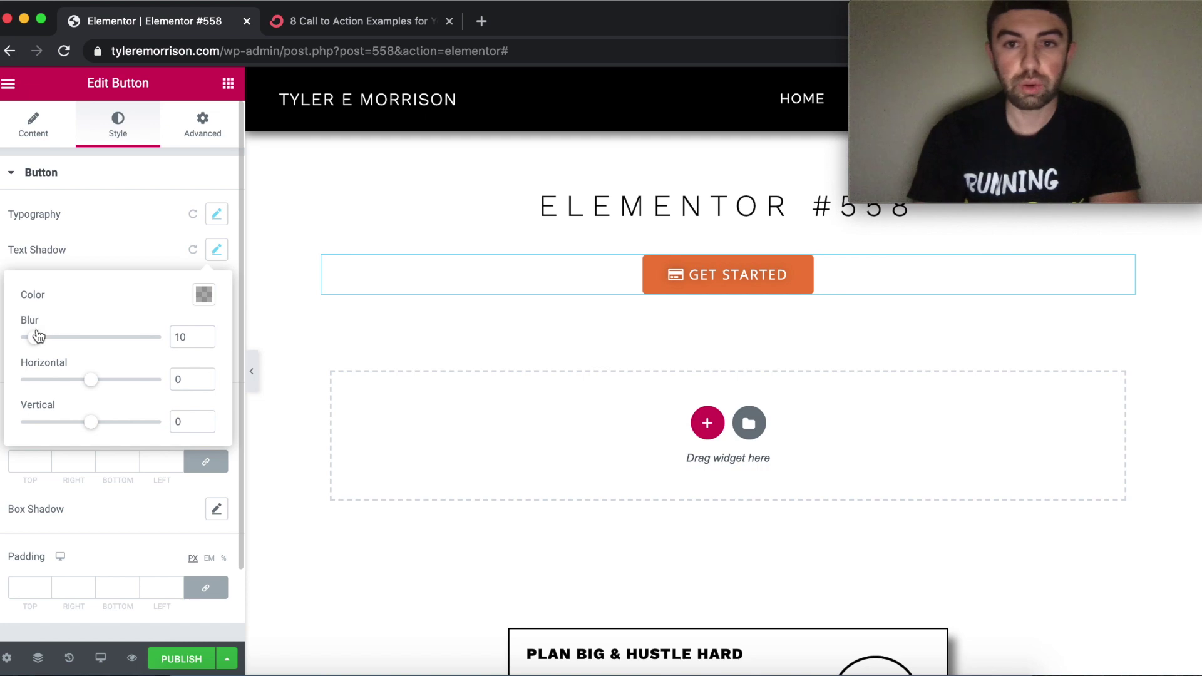
left_click_drag(91, 379, 100, 380)
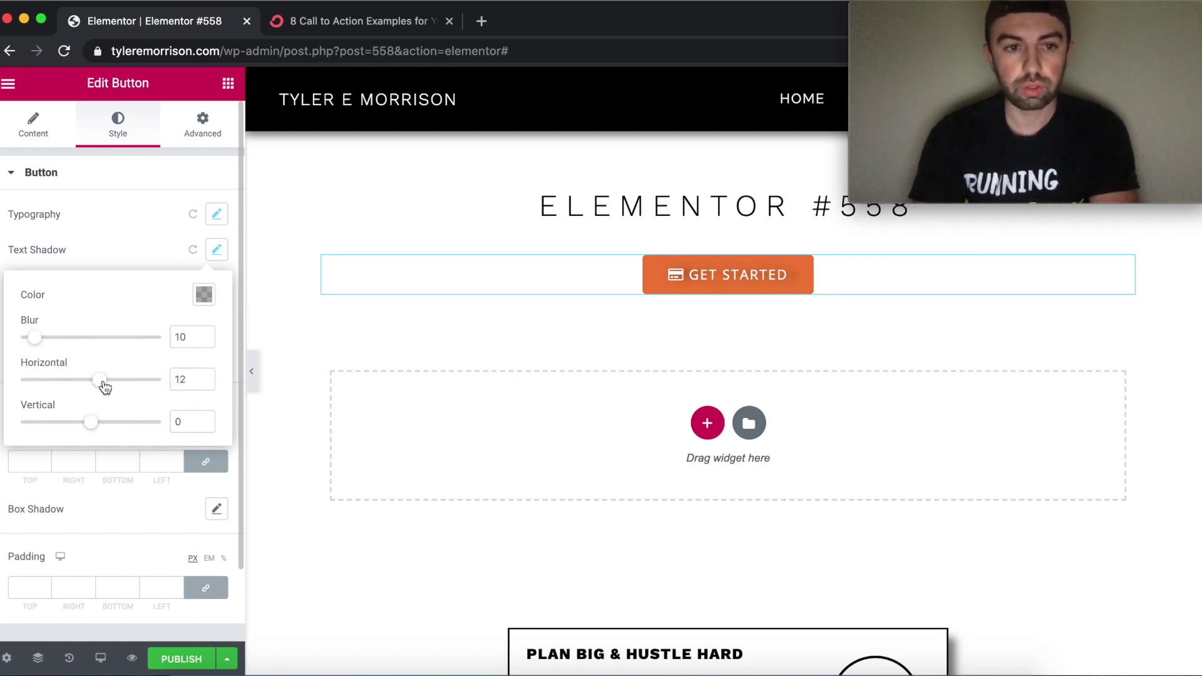
left_click_drag(93, 428, 99, 426)
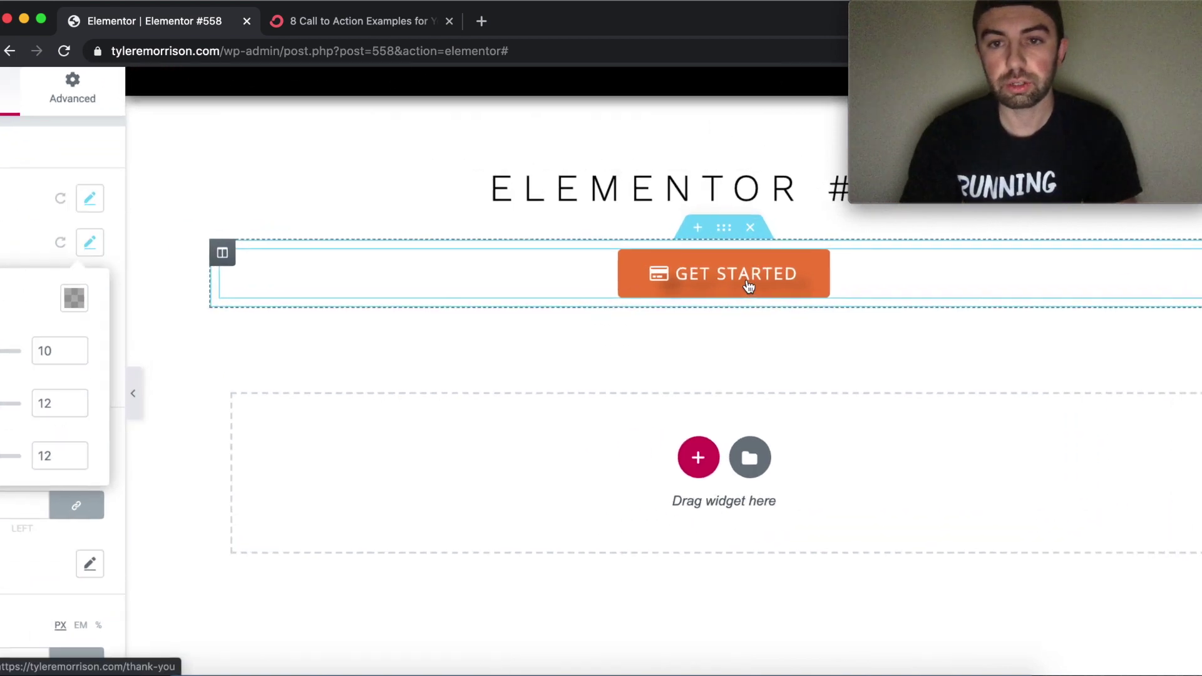
scroll(749, 286, "up", 3)
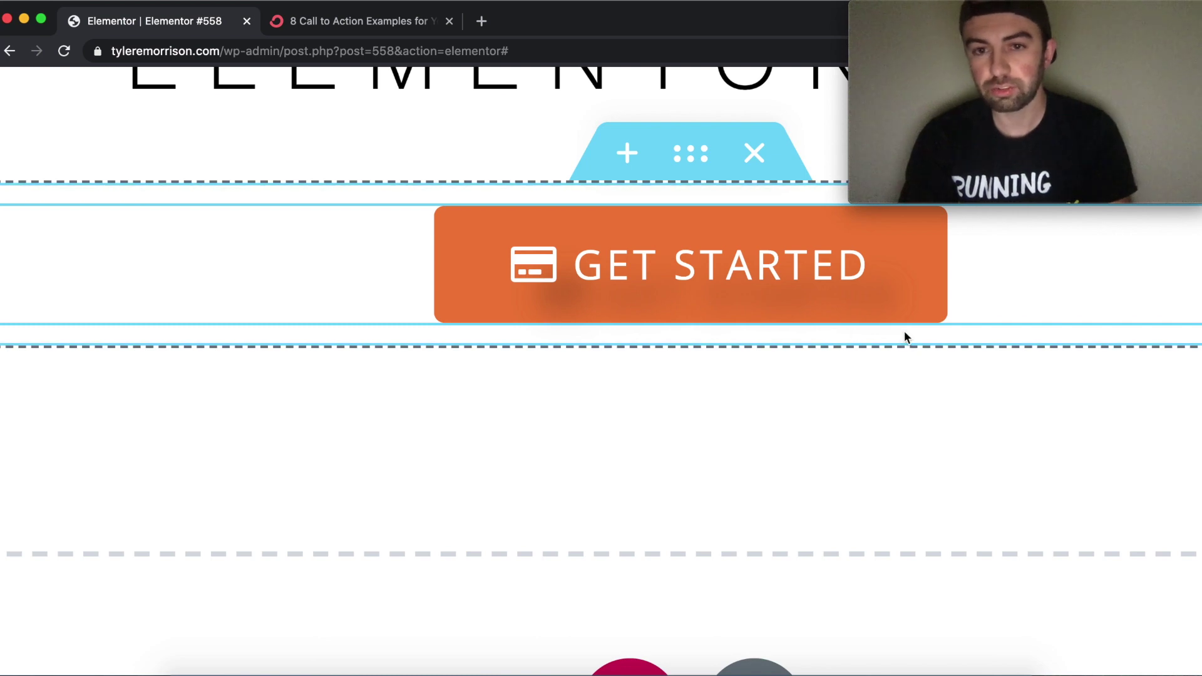
scroll(720, 464, "down", 5)
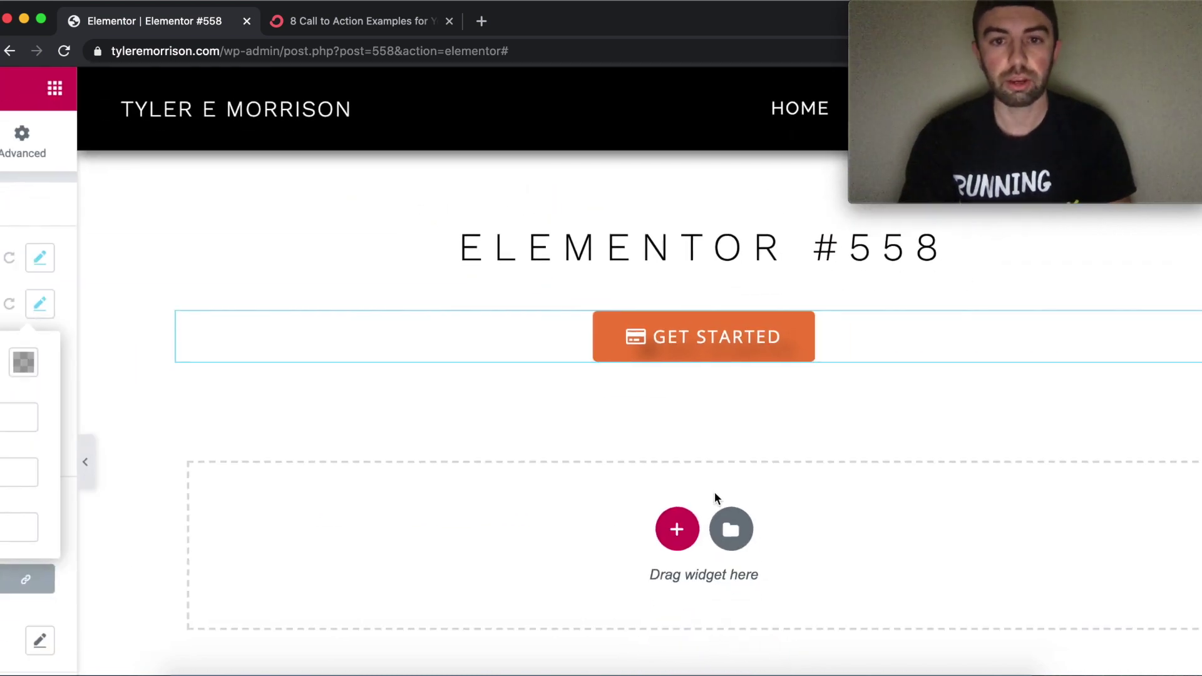
Reduce the text shadow's blur to 2, inspect the sharper shadow and reset the text shadow to default.
left_click_drag(37, 339, 30, 339)
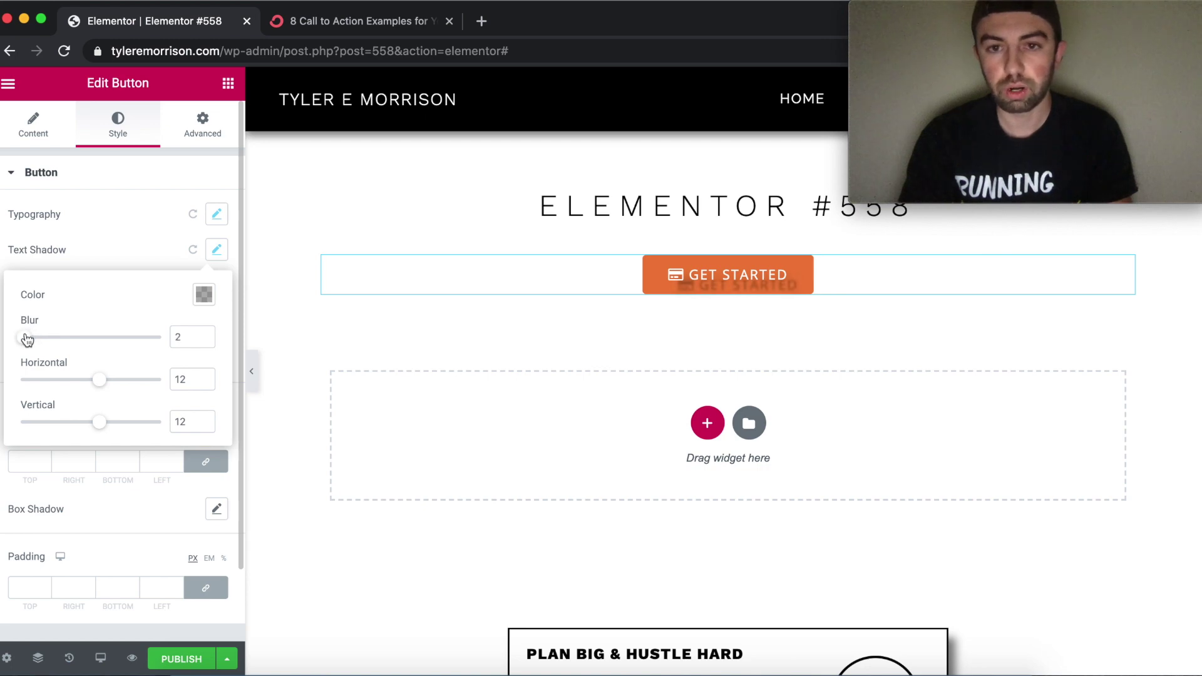
scroll(549, 305, "up", 5)
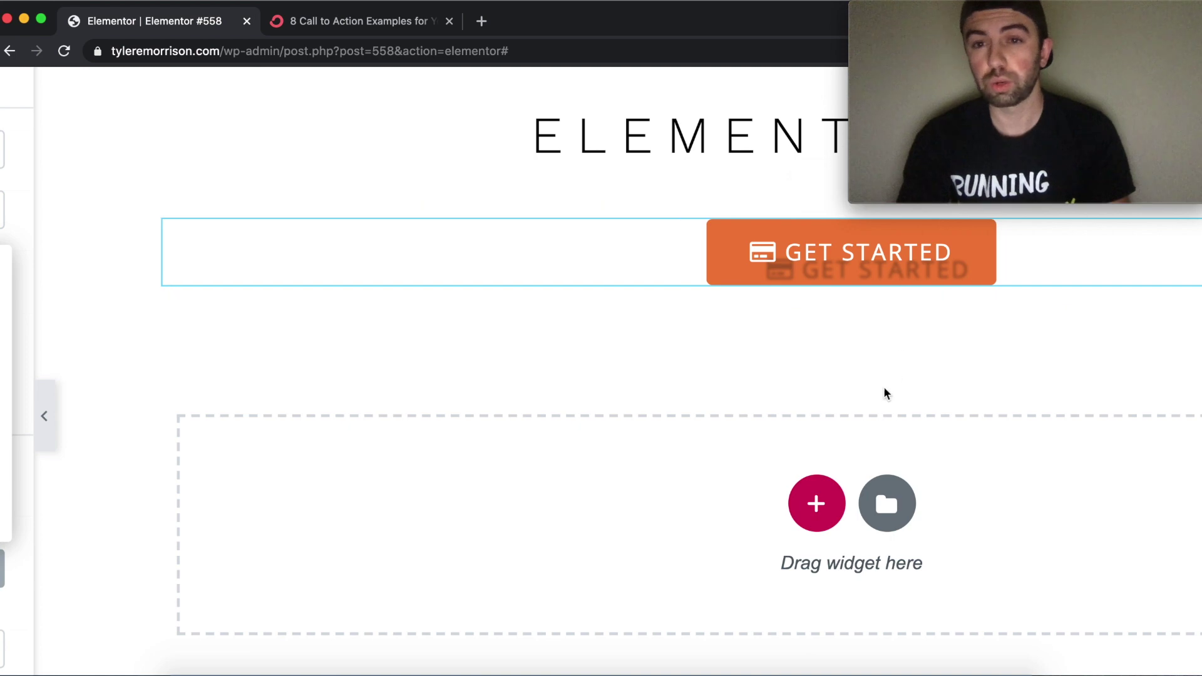
scroll(883, 393, "down", 5)
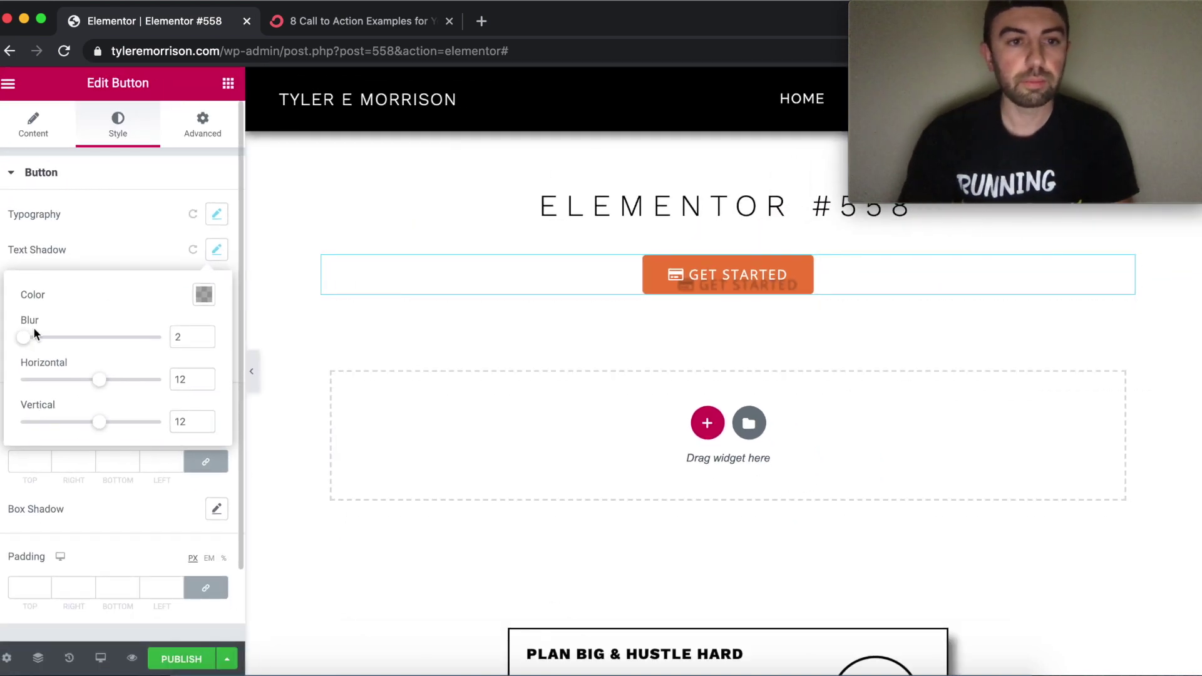
left_click(194, 250)
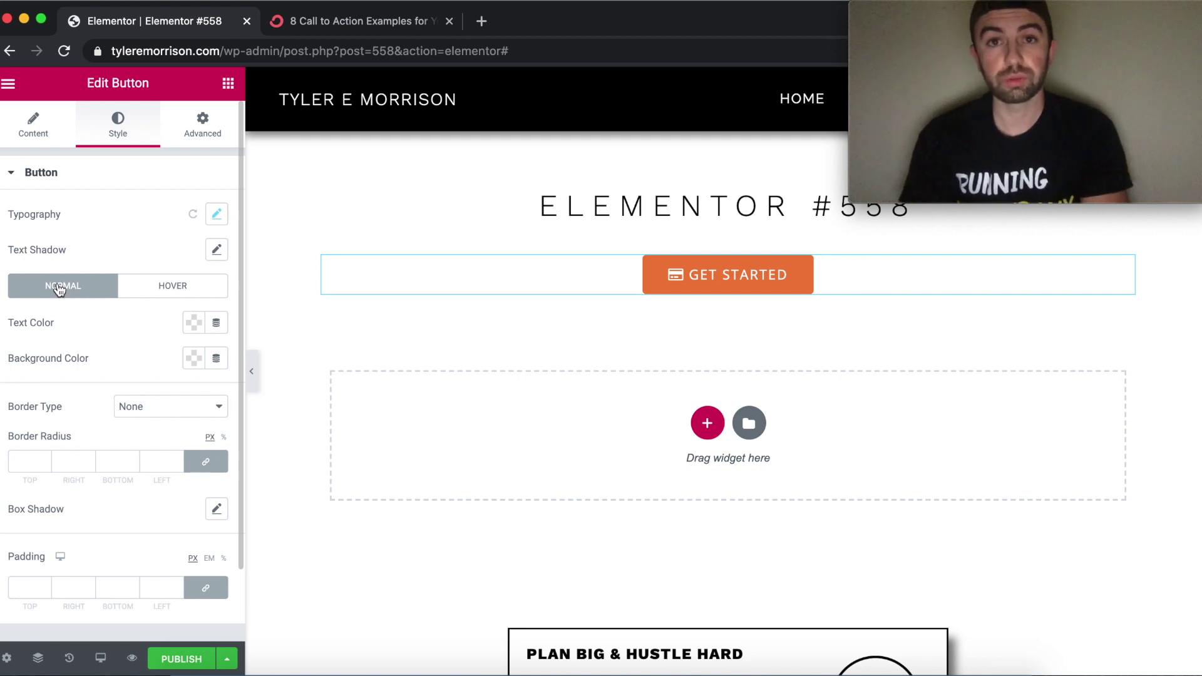
Set the button's normal-state text color to the custom blue-violet #473D9EFC, testing its hue and transparency.
left_click(195, 324)
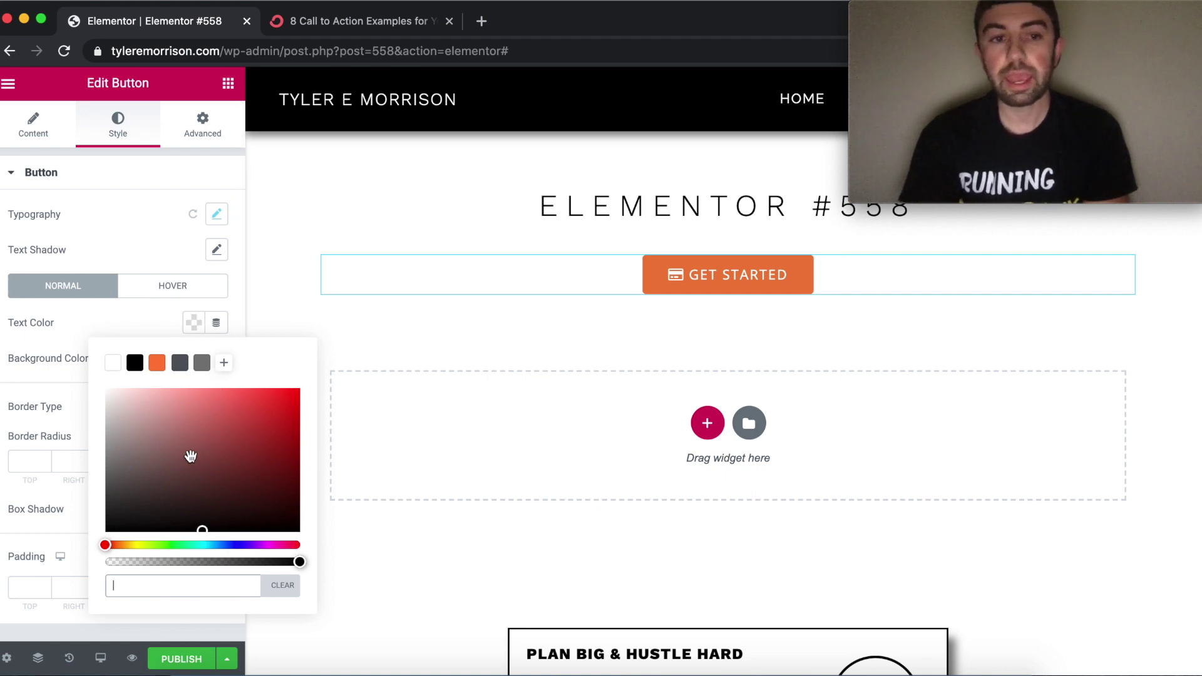
left_click_drag(201, 448, 225, 444)
left_click(239, 545)
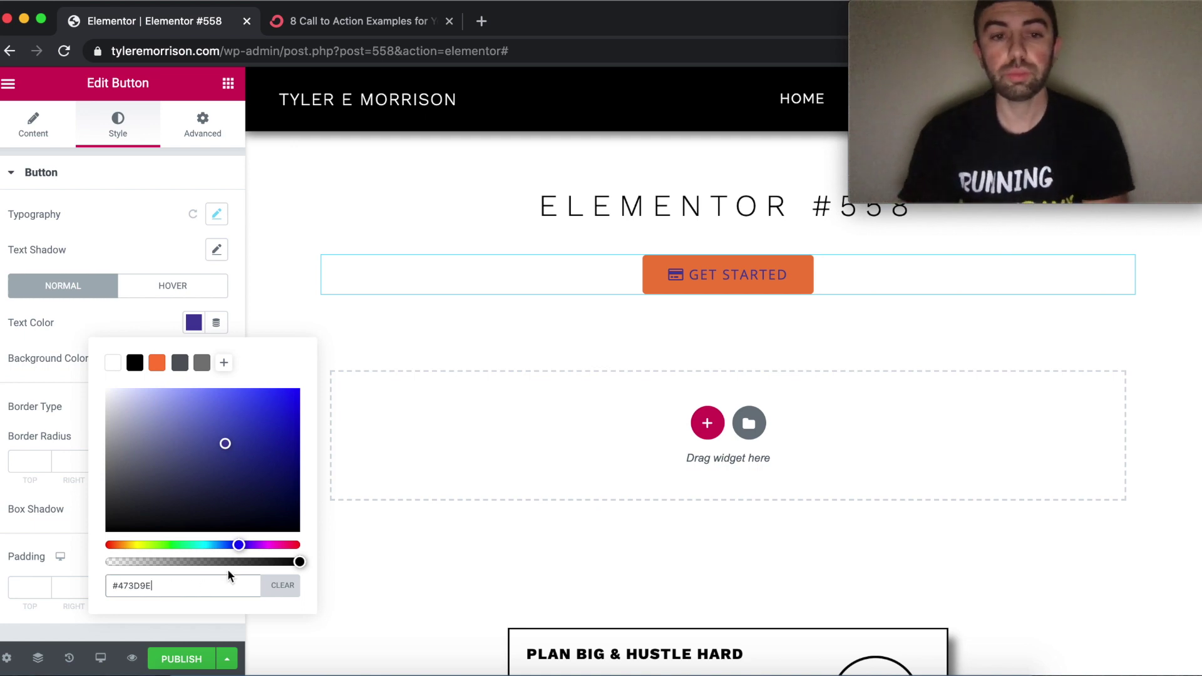
mouse_move(299, 562)
left_mouse_down()
mouse_move(102, 565)
mouse_move(300, 561)
mouse_move(278, 562)
left_mouse_up()
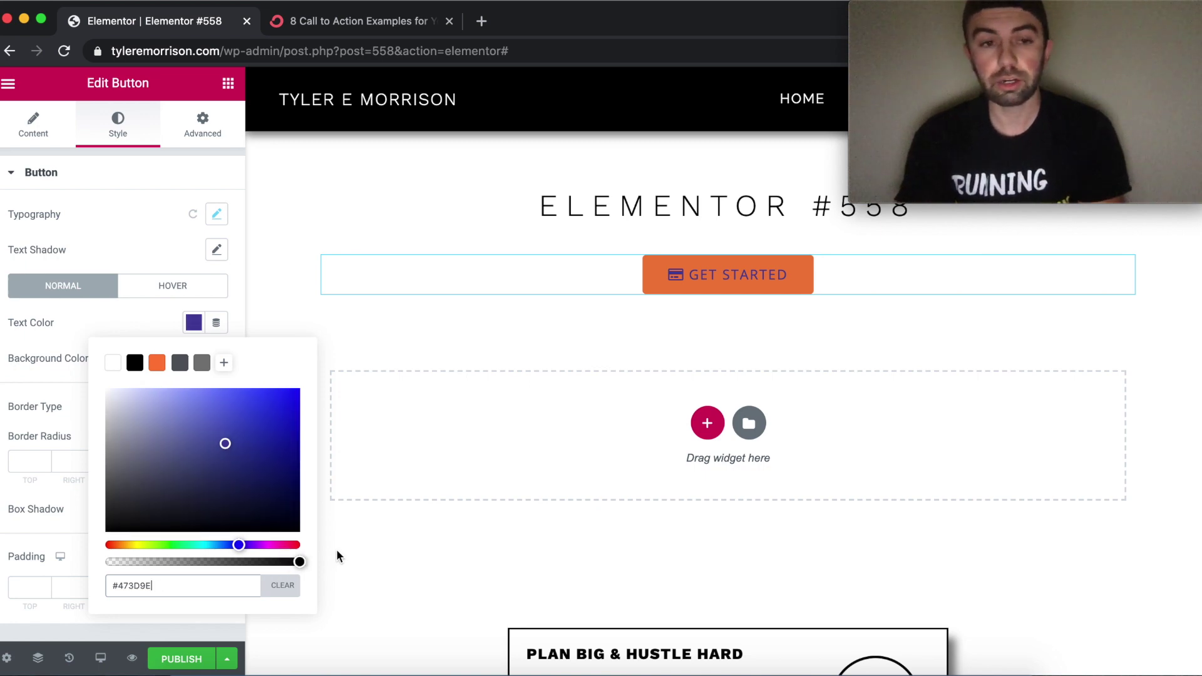
left_click_drag(277, 482, 301, 537)
left_click(298, 561)
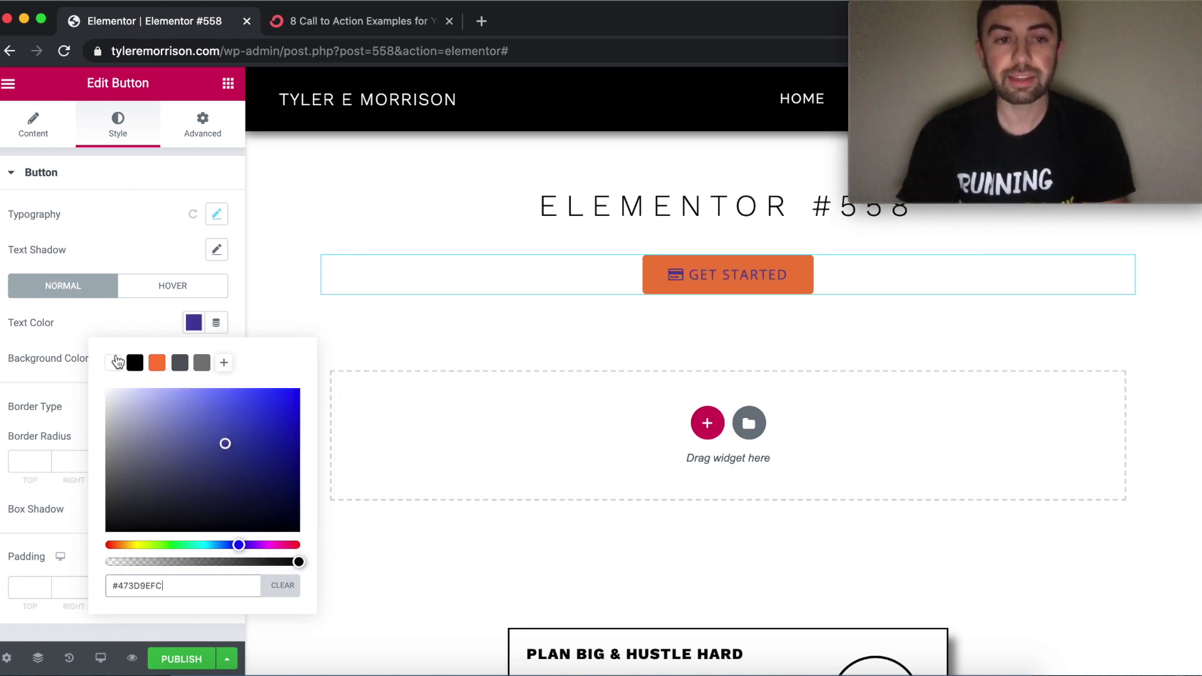
Clear the custom text color from the button's normal state and close the color picker.
left_click(283, 585)
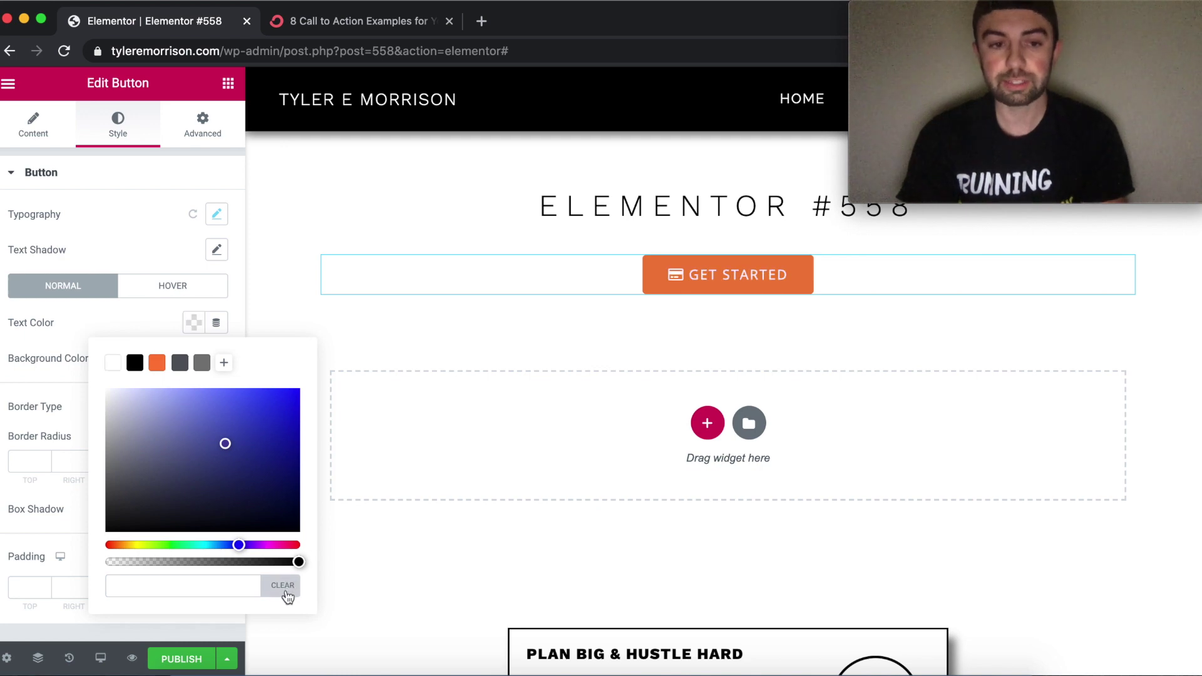
left_click(161, 318)
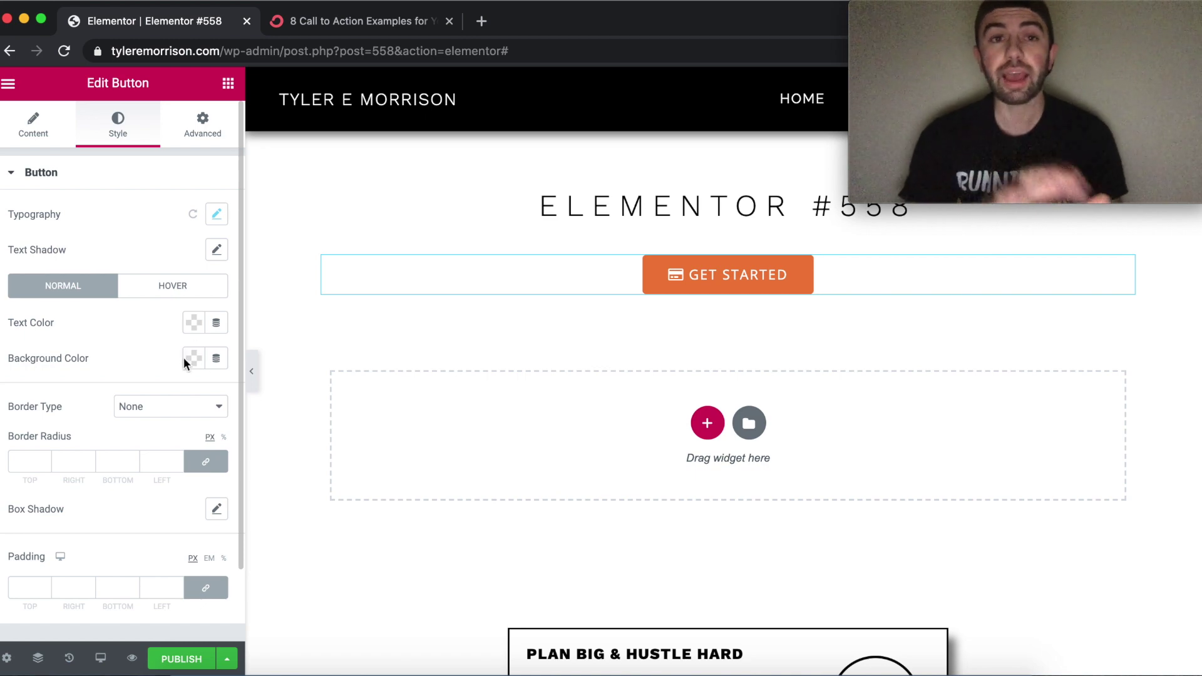
Switch to the ConvertKit call-to-action article and examine its guide to choosing a CTA button color.
left_click(346, 22)
scroll(547, 199, "up", 15)
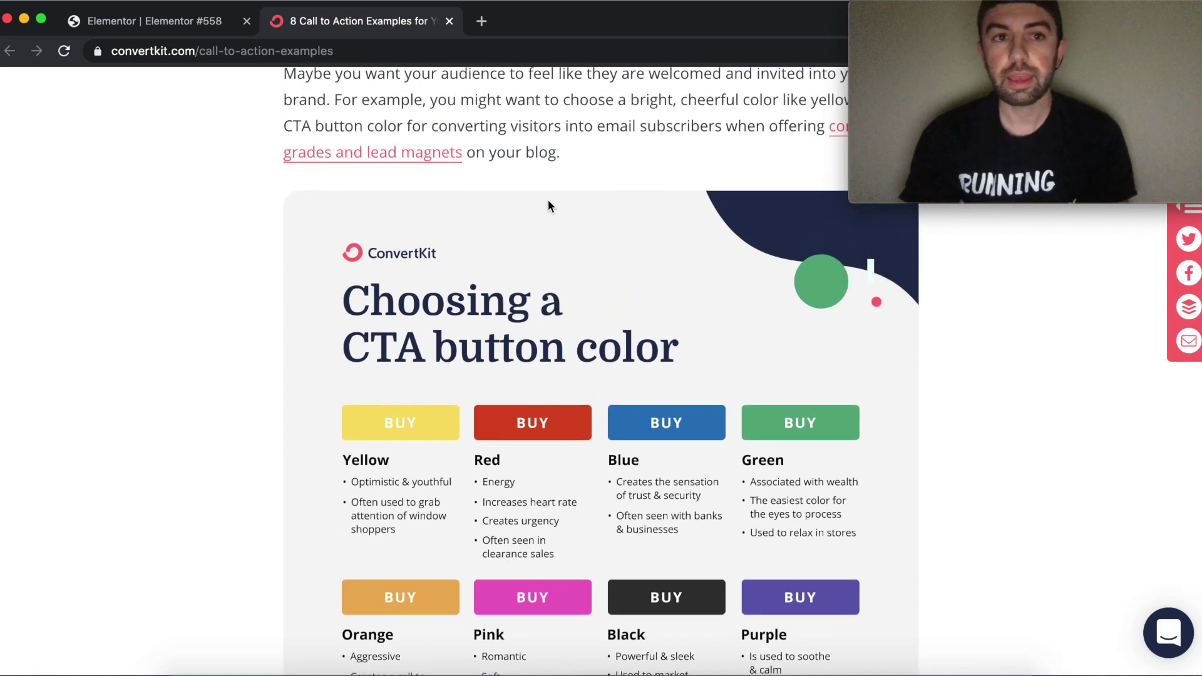
scroll(548, 204, "up", 10)
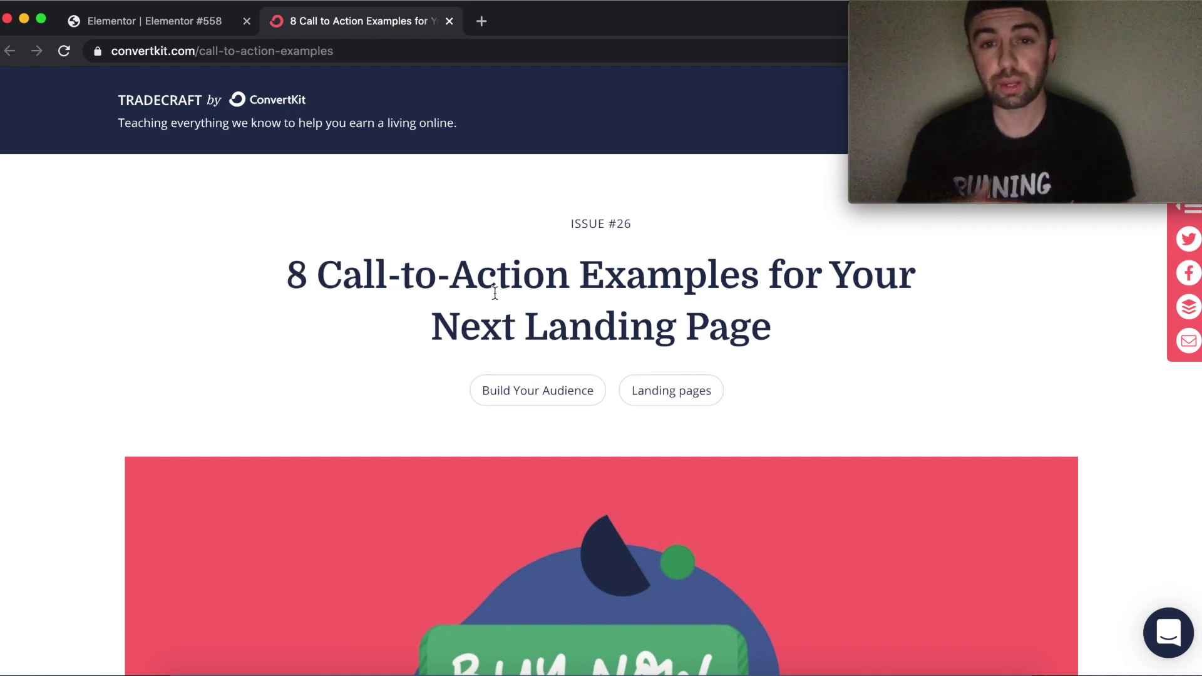
scroll(495, 292, "down", 20)
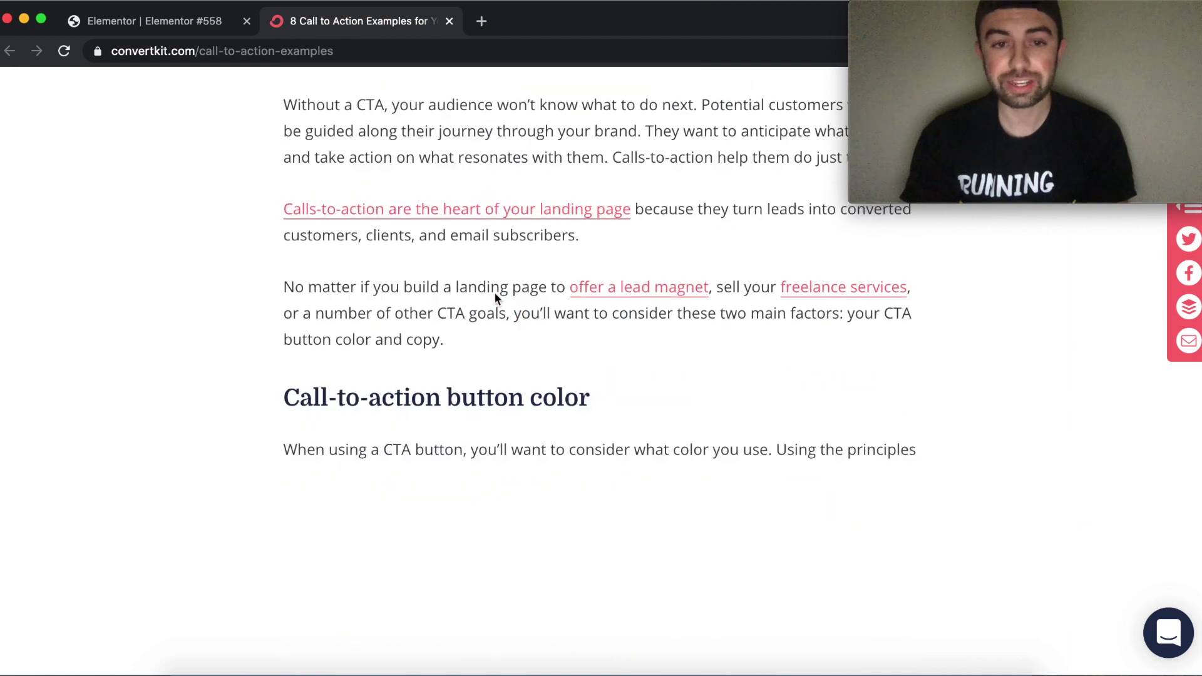
scroll(494, 292, "down", 15)
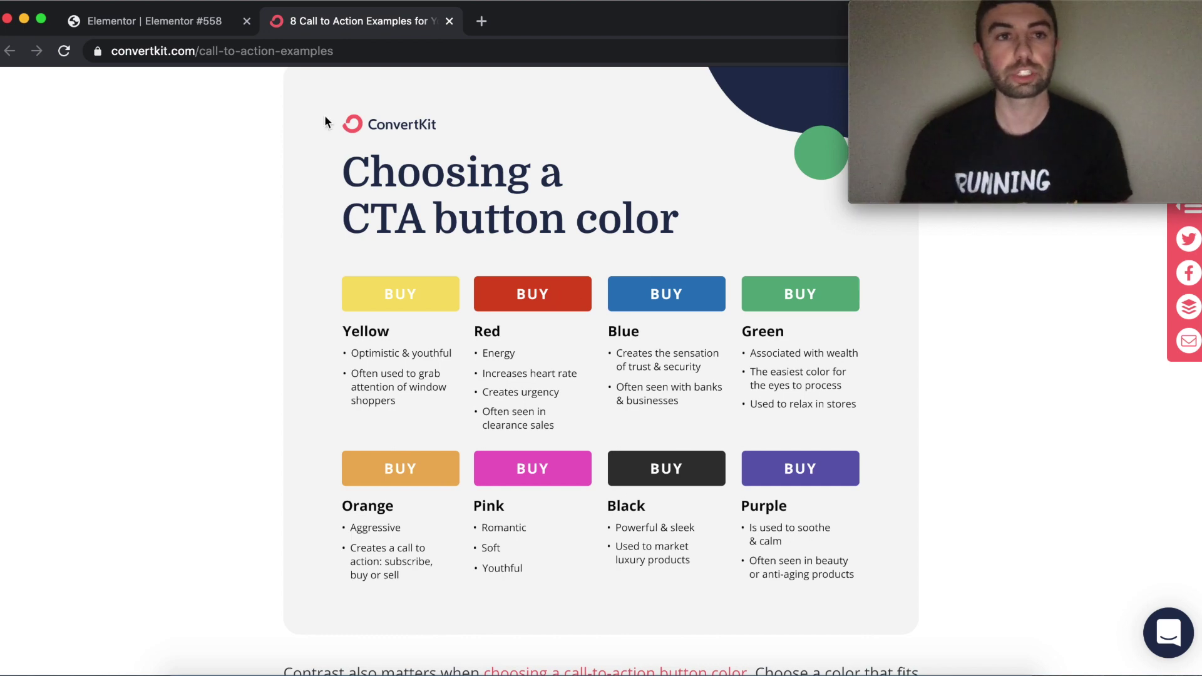
Return to the Elementor page and set the button's normal-state background color to the bright red #DD1818.
left_click(147, 24)
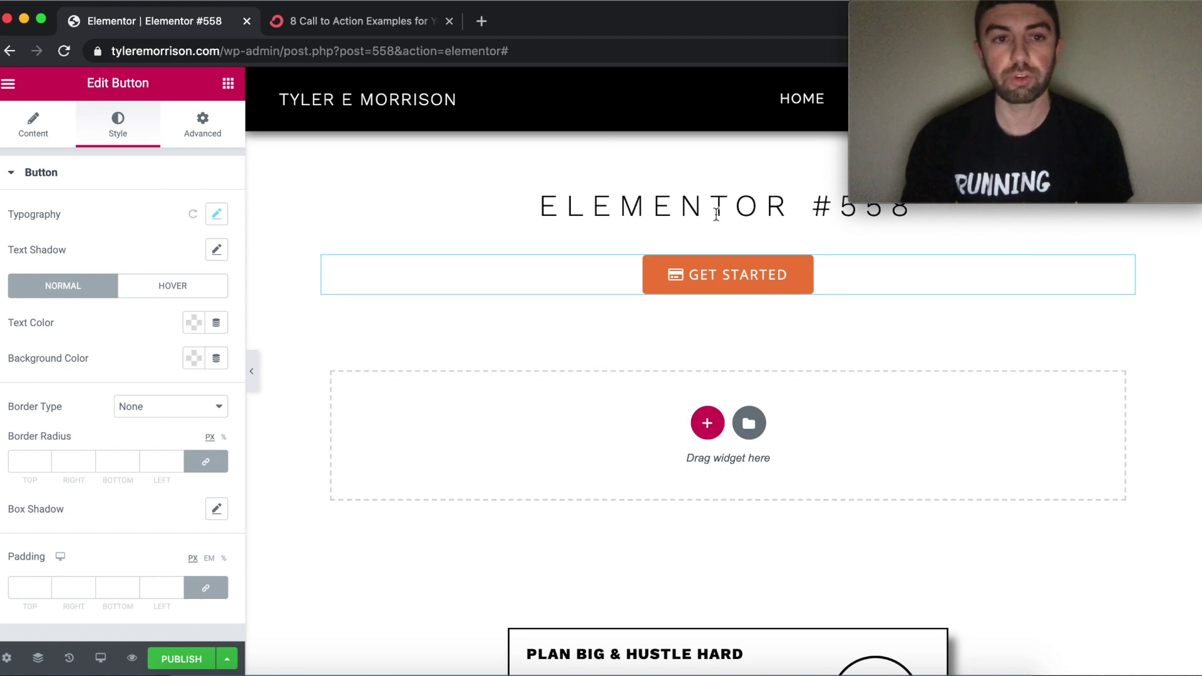
left_click(193, 358)
left_click_drag(105, 580, 297, 579)
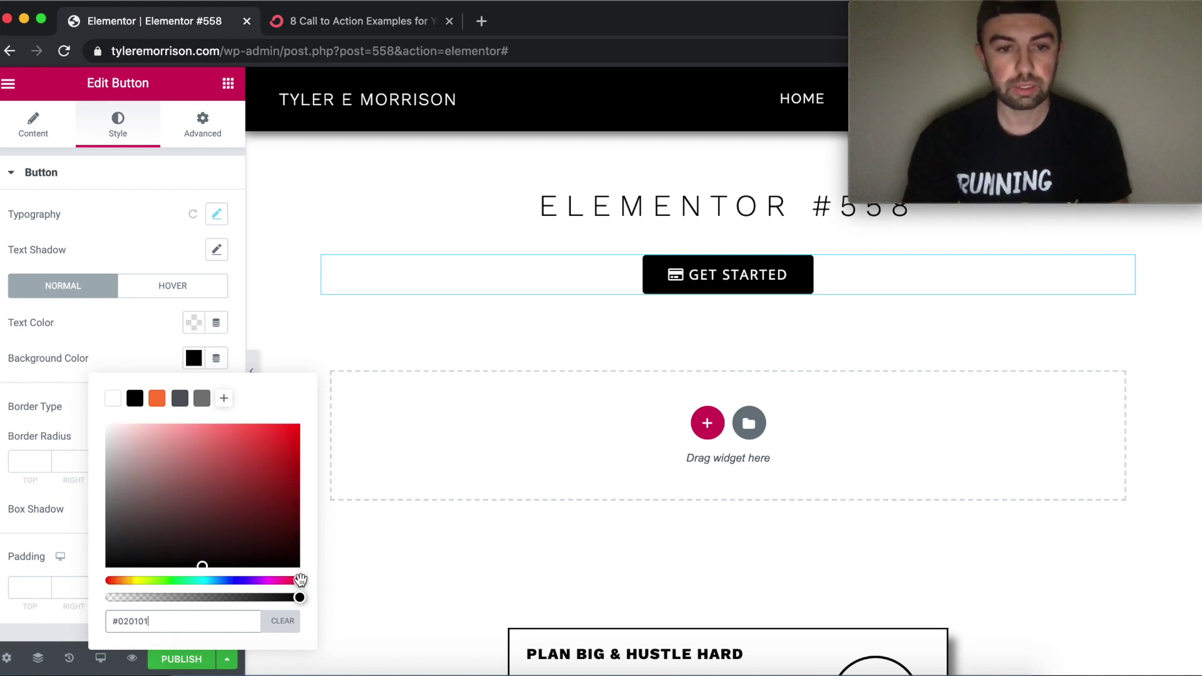
left_click(272, 448)
mouse_move(272, 448)
left_mouse_down()
mouse_move(273, 437)
mouse_move(267, 460)
left_mouse_up()
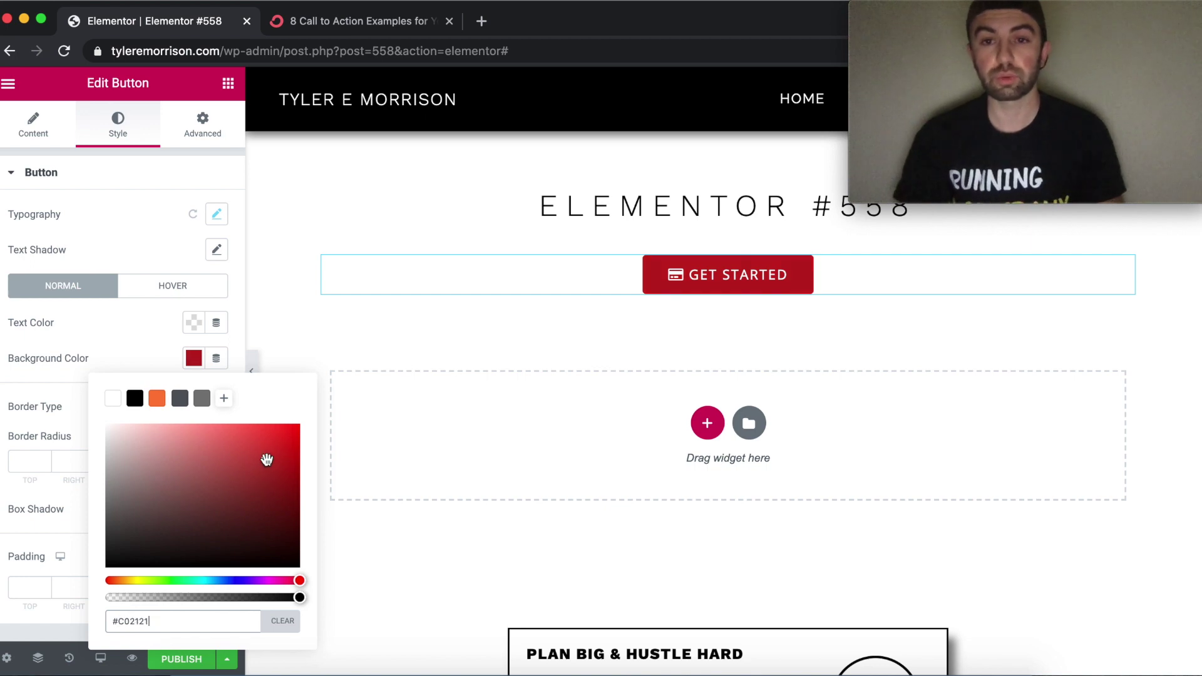
mouse_move(266, 460)
left_mouse_down()
mouse_move(285, 427)
mouse_move(279, 444)
left_mouse_up()
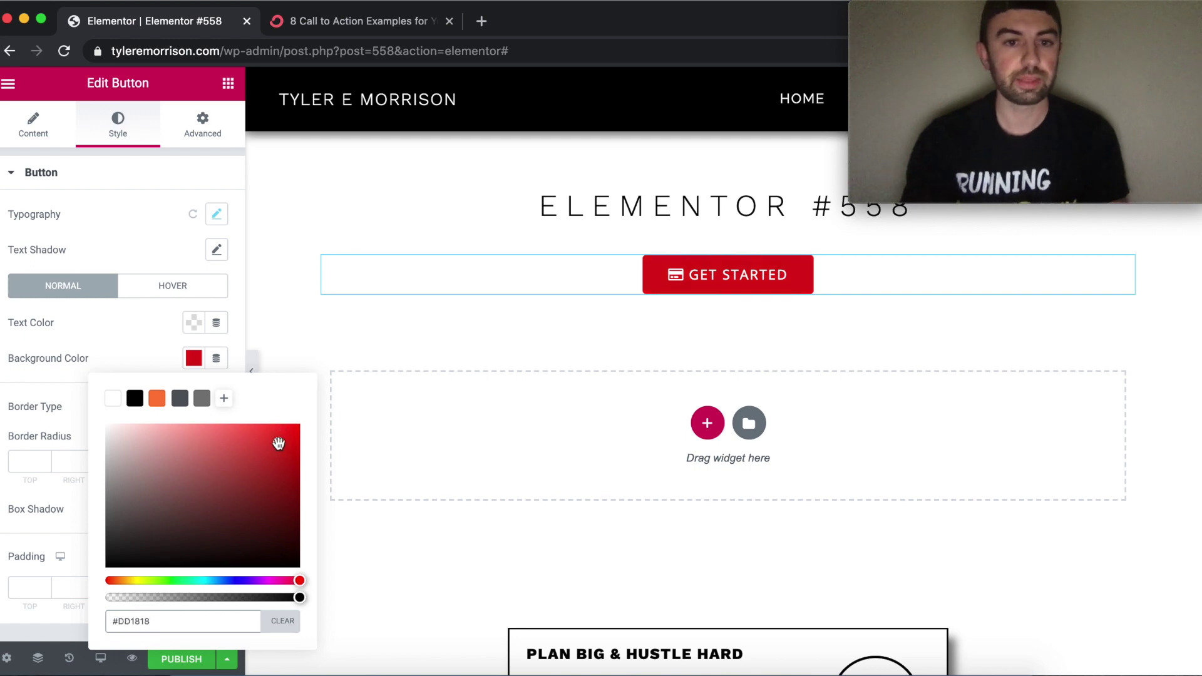
left_click(144, 350)
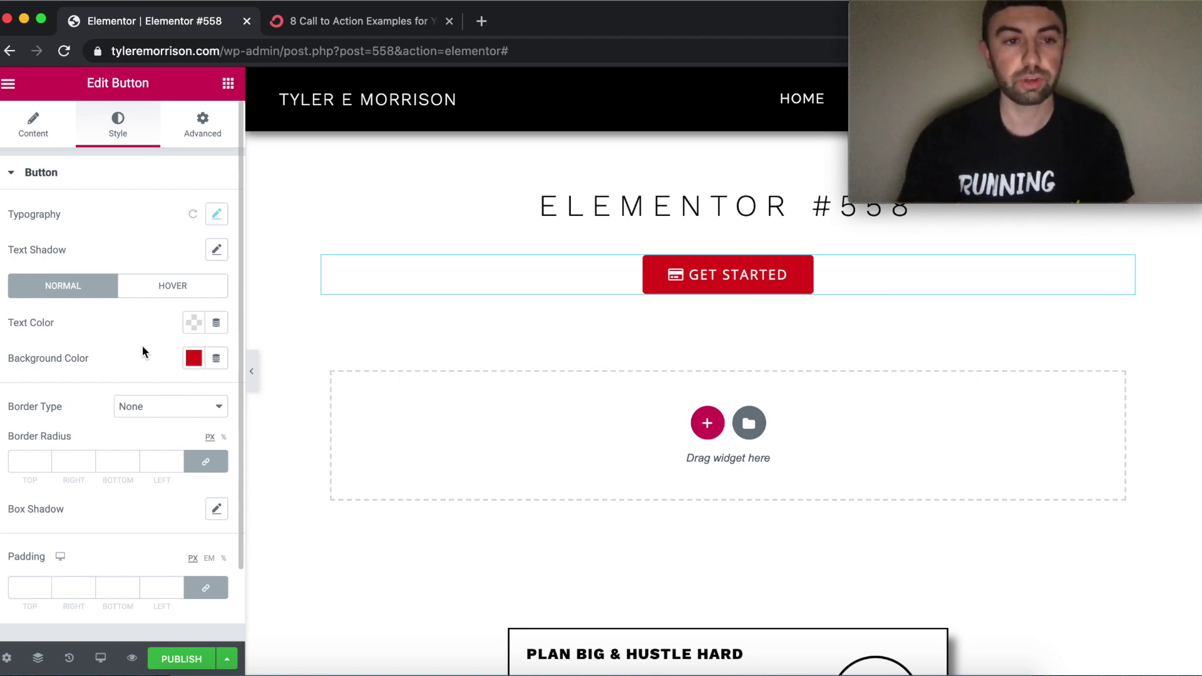
Try a solid border on the button with a linked width of 20 on all sides.
left_click(212, 414)
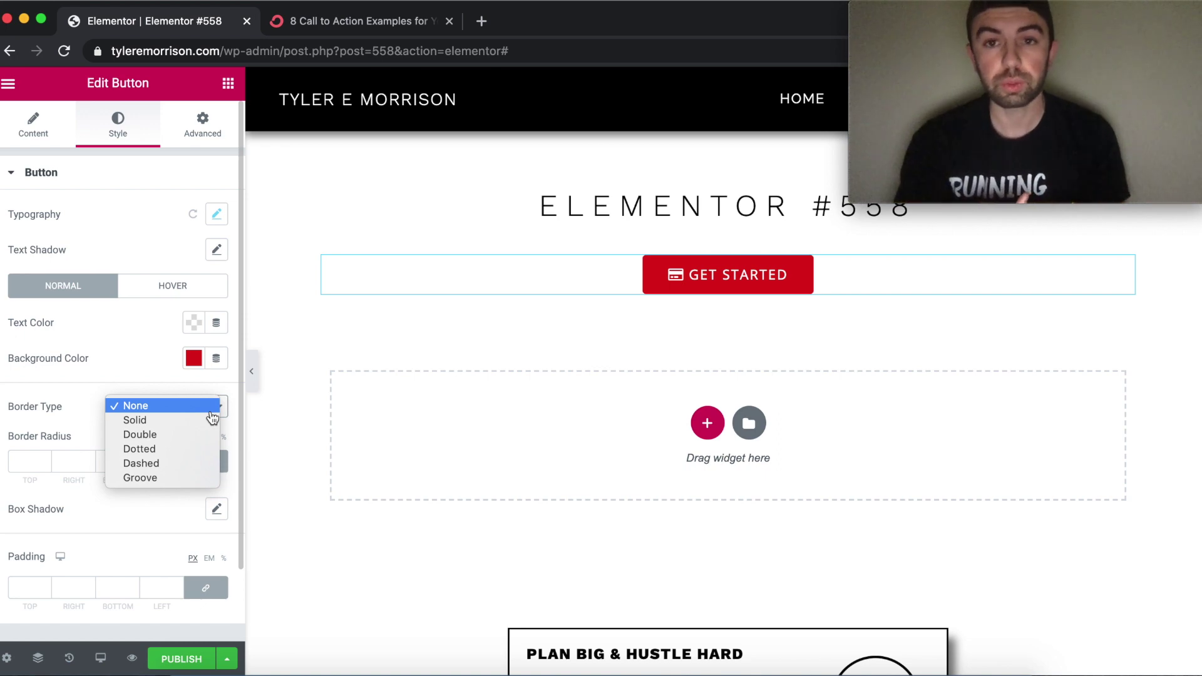
left_click(192, 427)
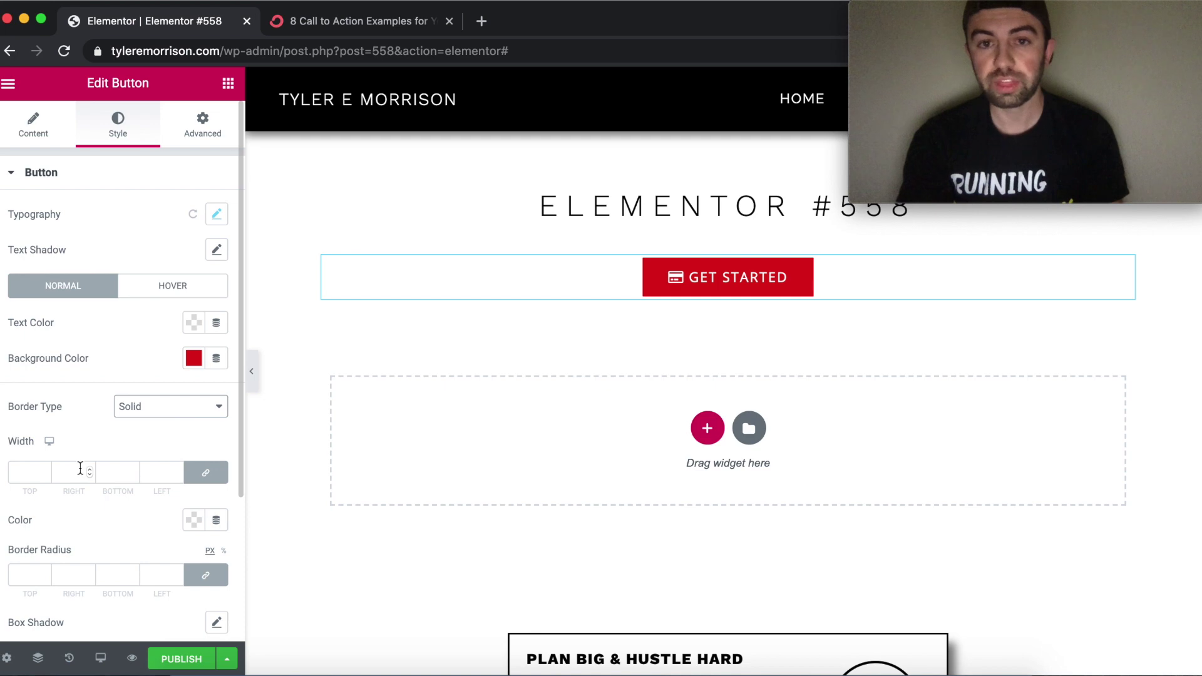
left_click(45, 468)
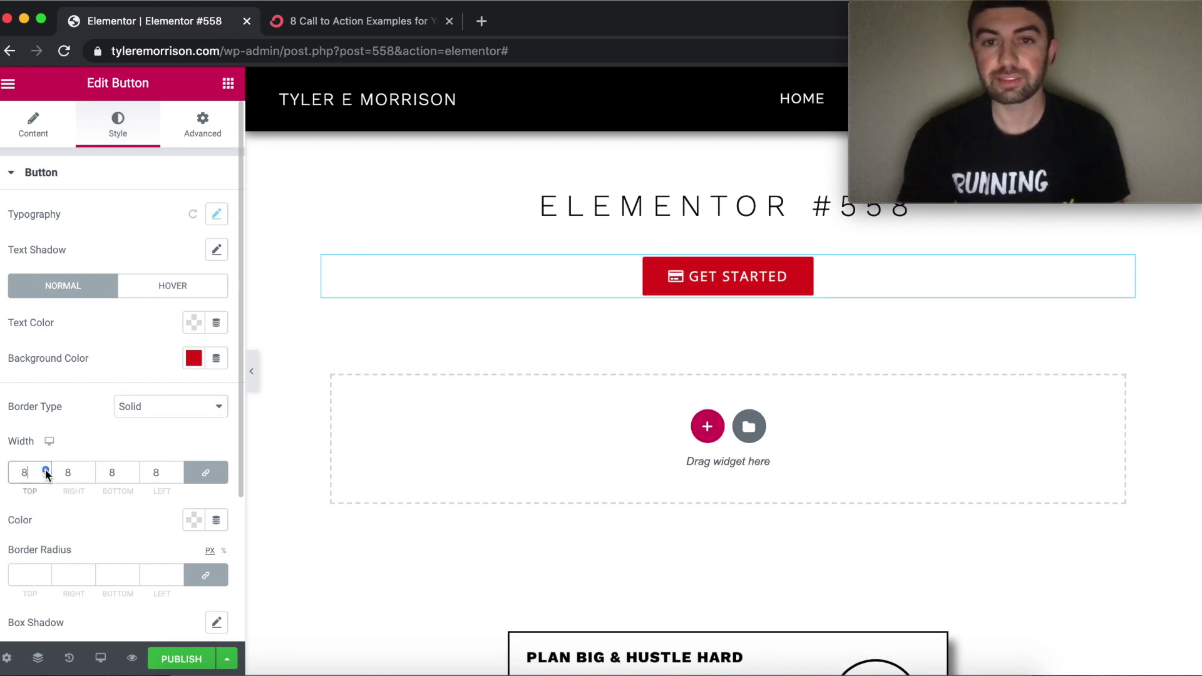
left_click(46, 468)
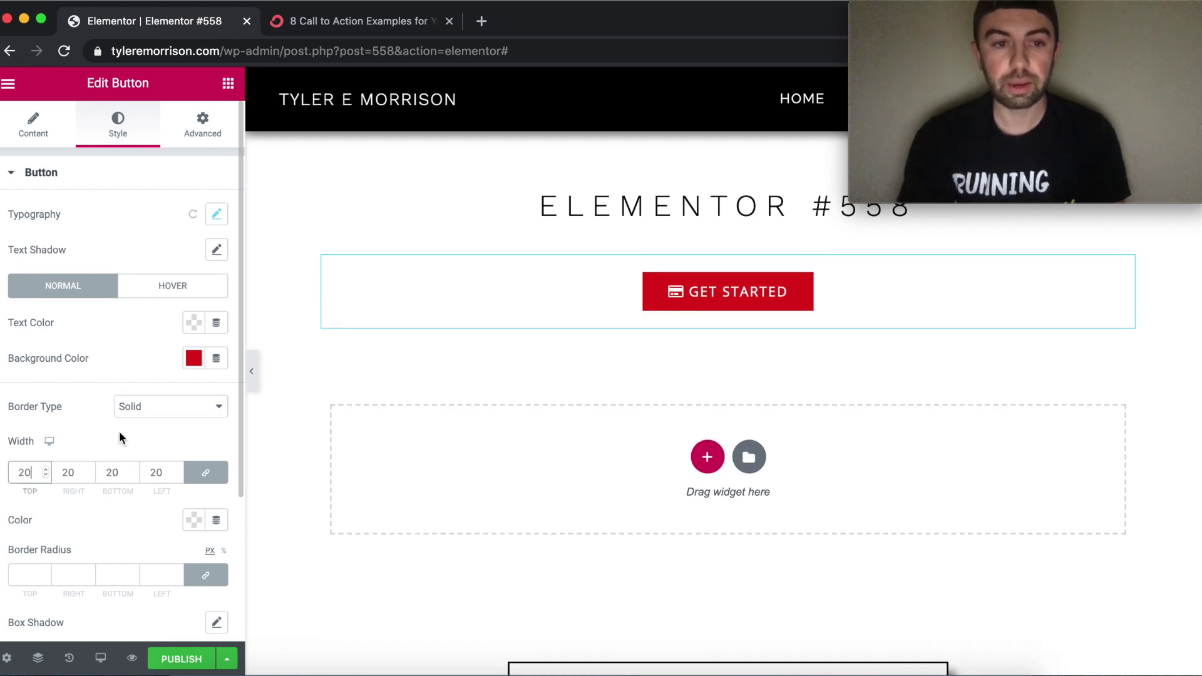
Set the button's border color to the teal #438584.
scroll(119, 432, "down", 1)
left_click(193, 472)
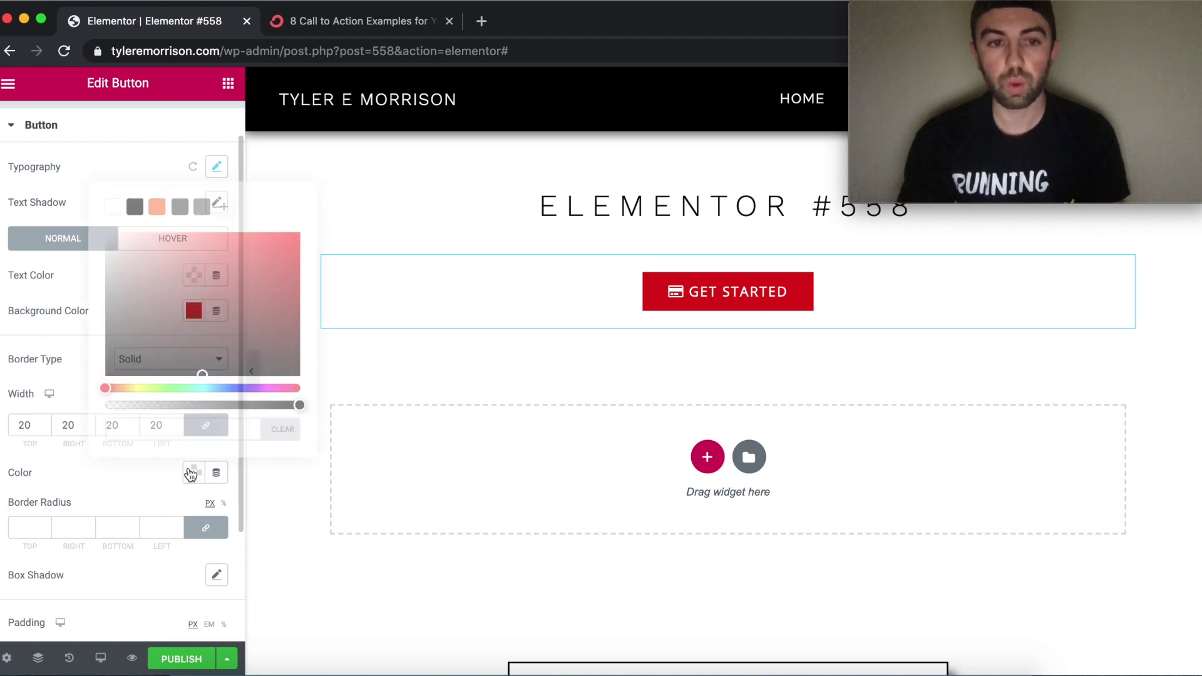
left_click_drag(161, 320, 201, 303)
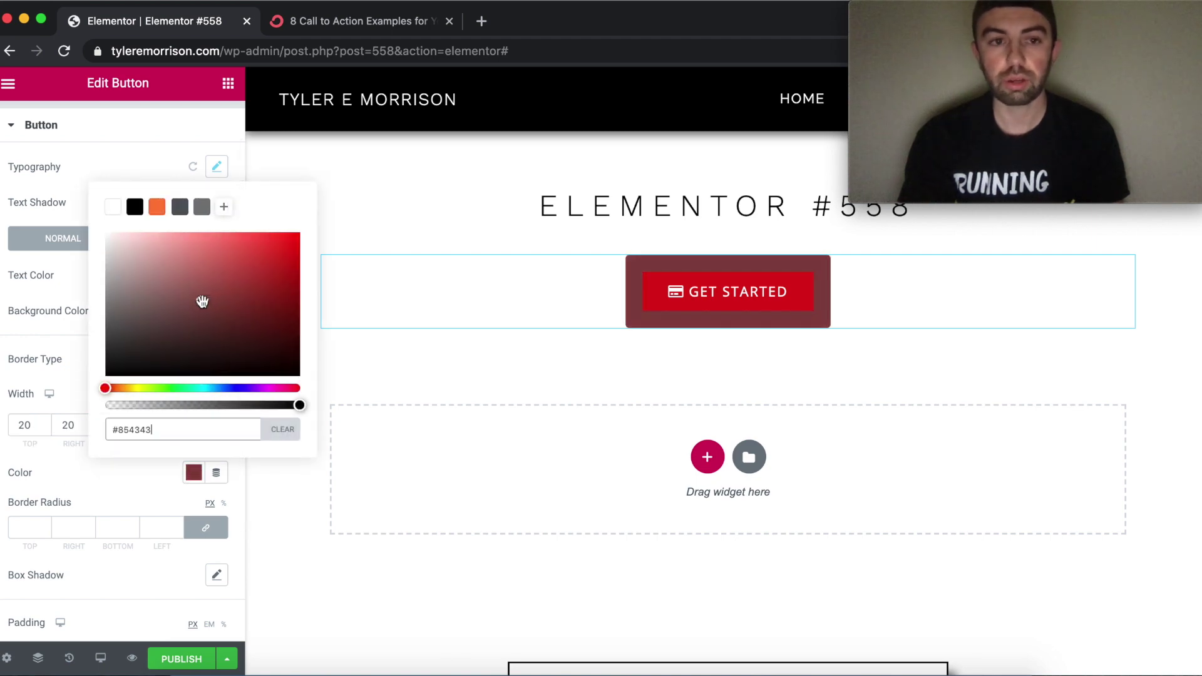
left_click(201, 389)
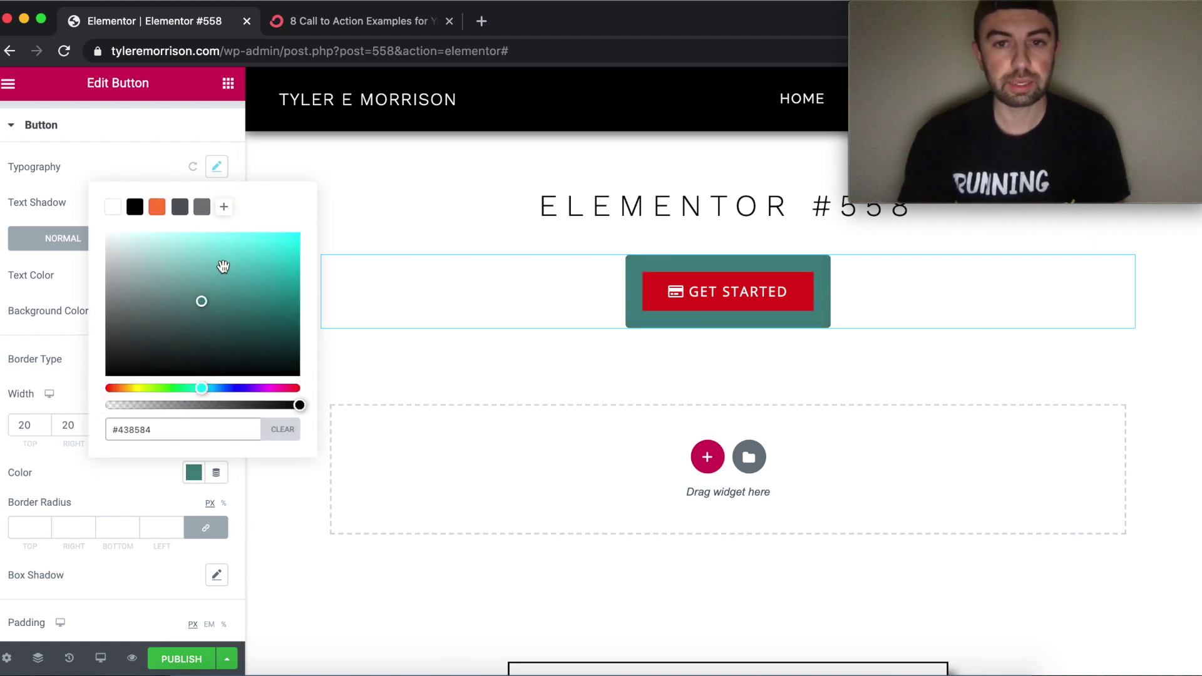
left_click(167, 470)
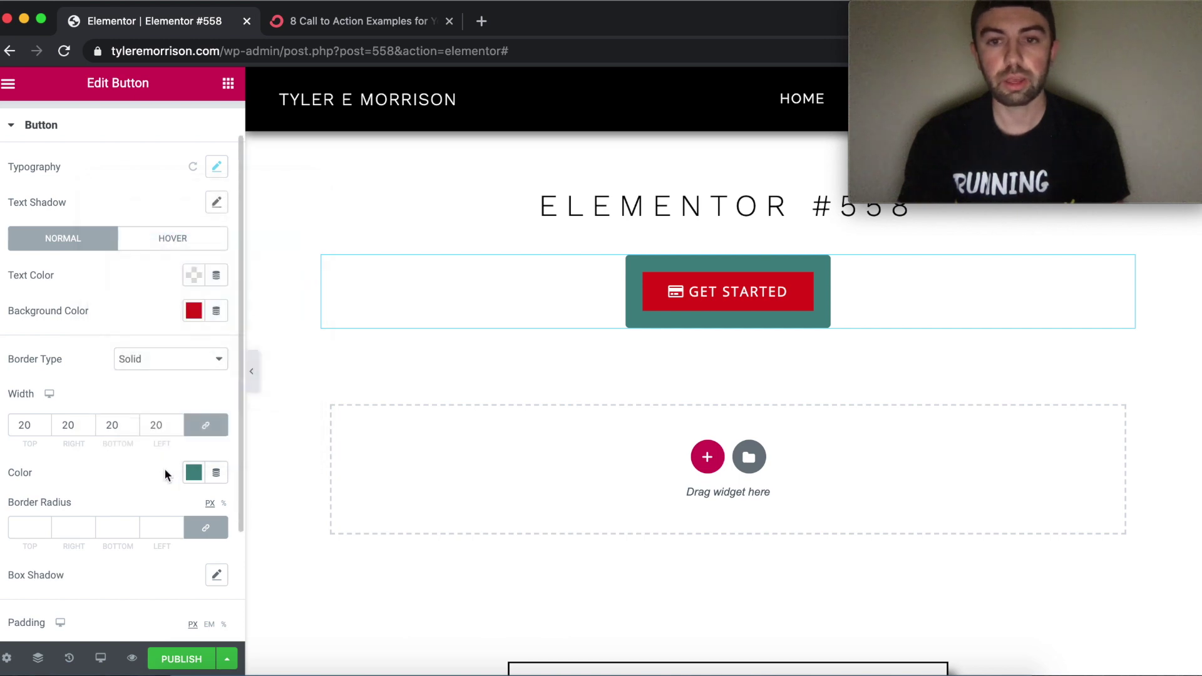
Reduce the button's border width to 4 on all sides and remove the border by choosing None.
left_click(90, 428)
left_click_drag(90, 428, 90, 427)
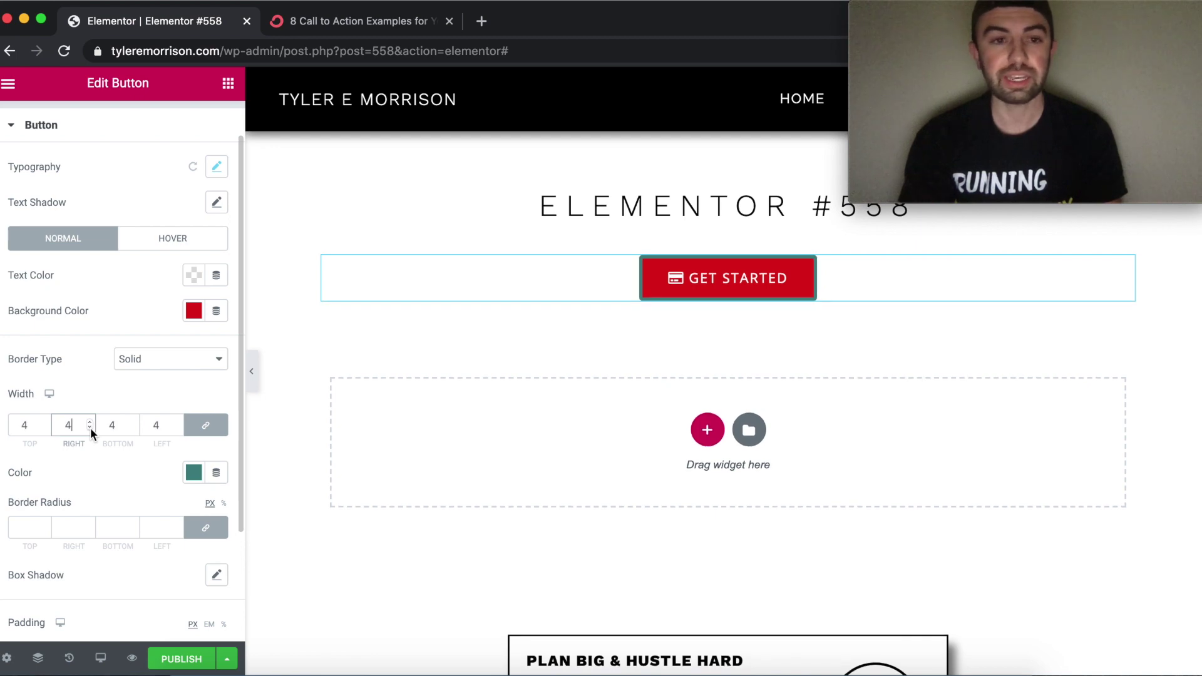
left_click(187, 361)
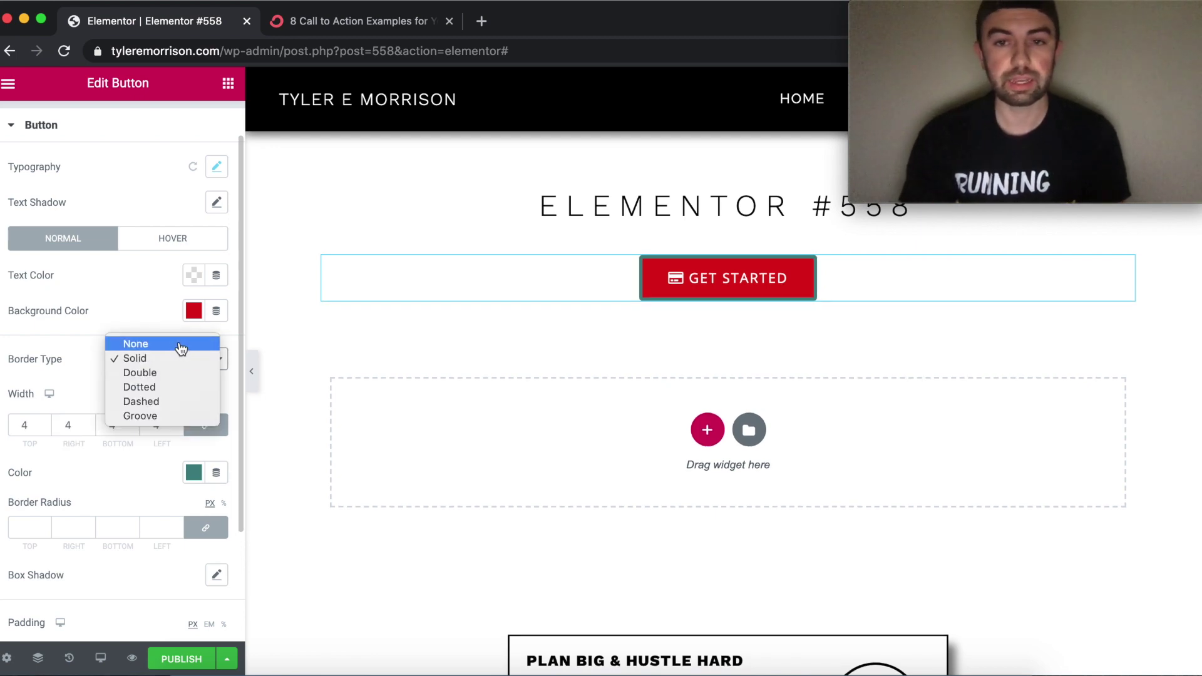
left_click(181, 345)
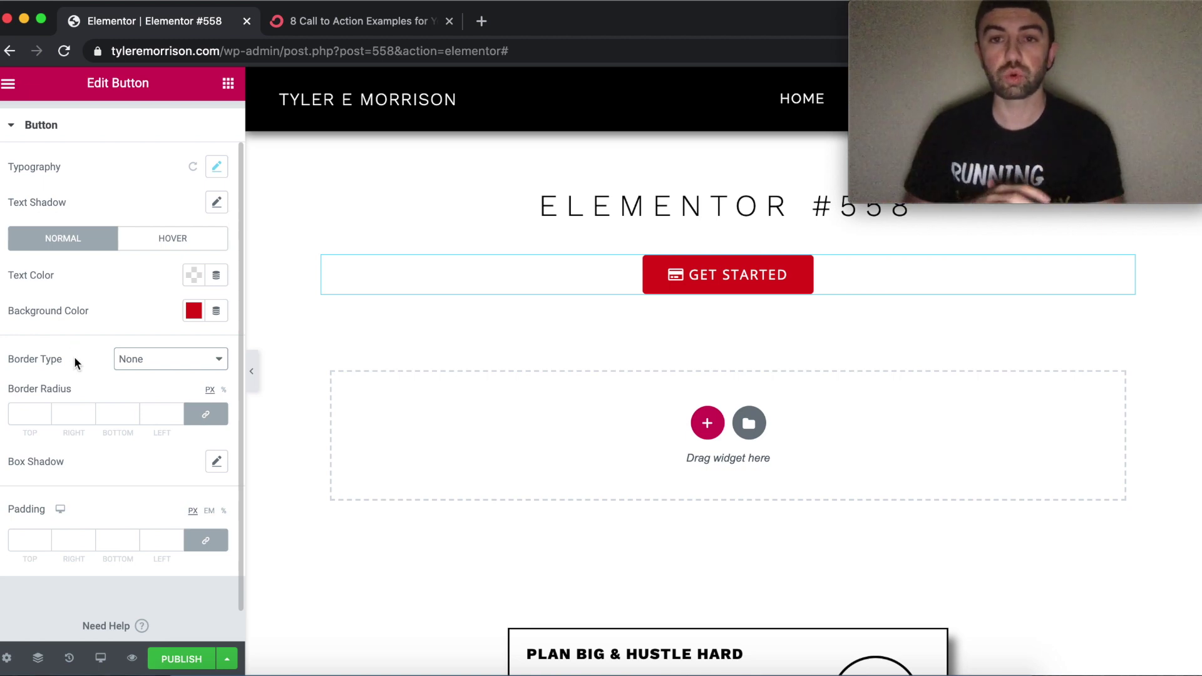
Set the button's border radius to 0 px on all corners and inspect the corners up close.
left_click(44, 414)
type("0")
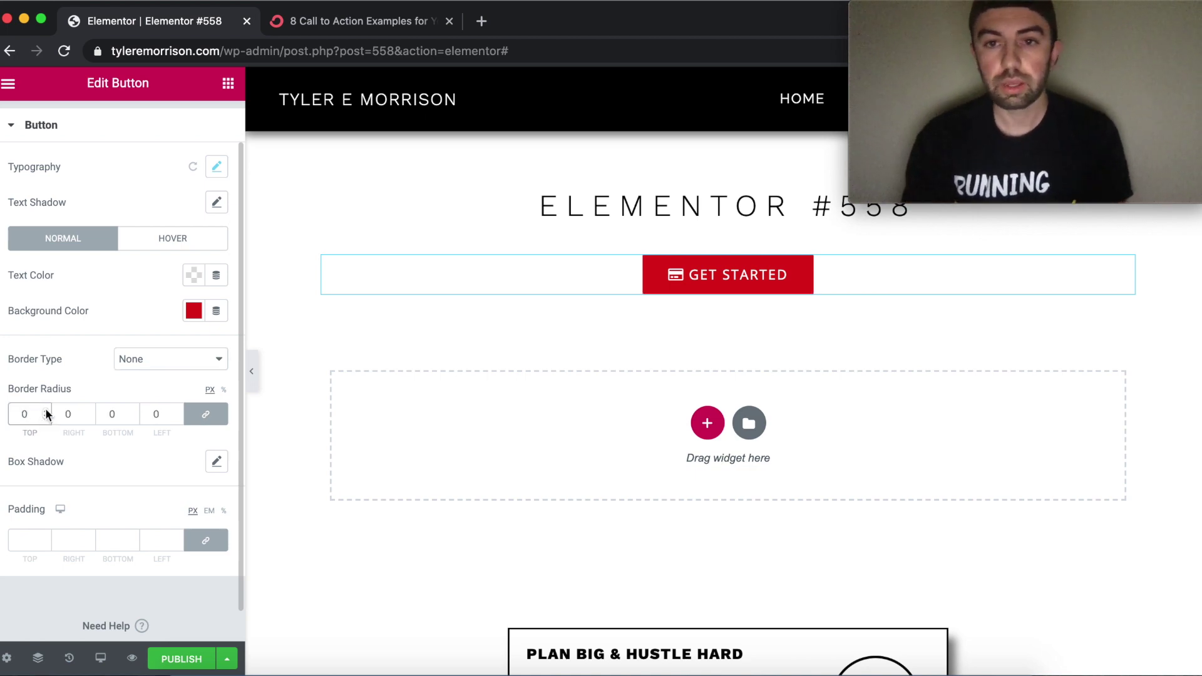
scroll(649, 266, "up", 5)
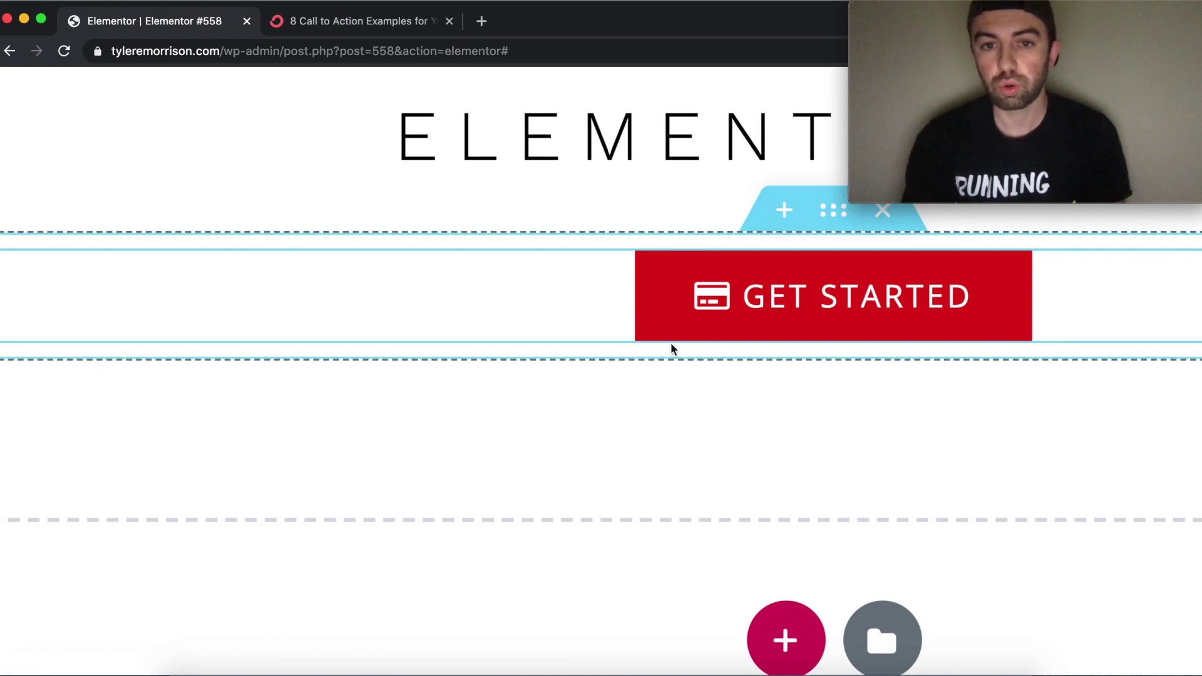
scroll(620, 345, "down", 5)
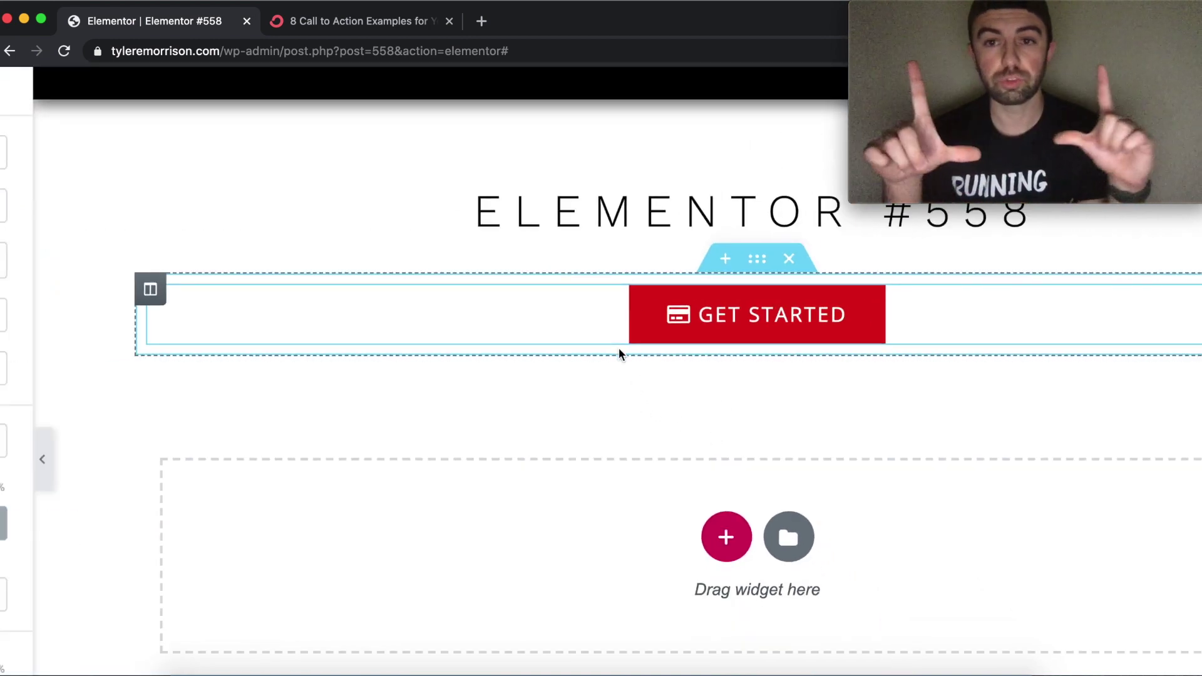
scroll(616, 360, "down", 3)
scroll(614, 362, "down", 2)
Try a border radius of 56 px on all of the button's corners, inspect it and clear the radius values.
left_click(45, 411)
left_click_drag(45, 411, 45, 411)
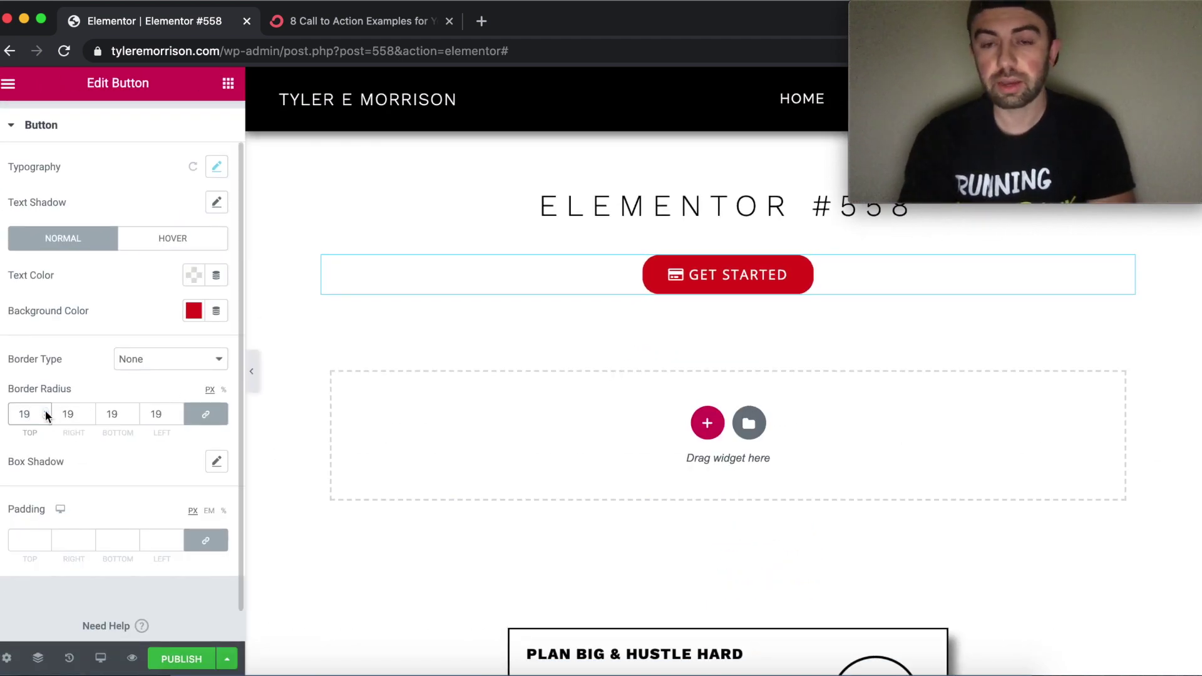
left_click(45, 411)
left_click_drag(46, 412, 46, 411)
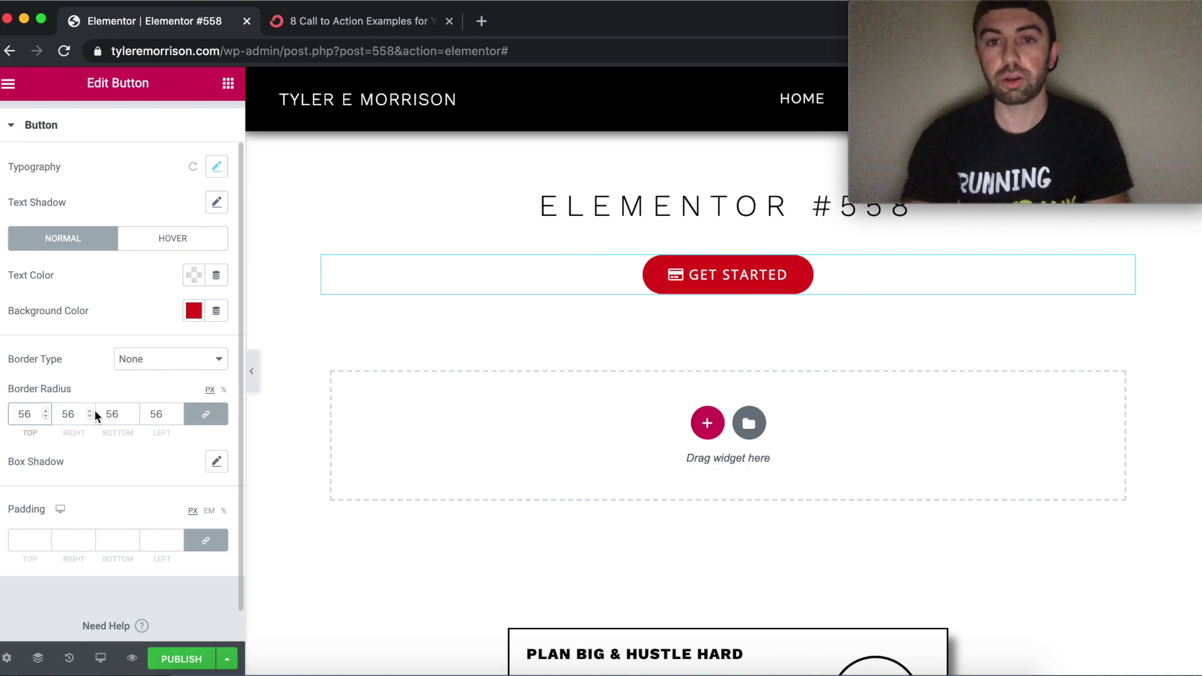
scroll(776, 323, "up", 5)
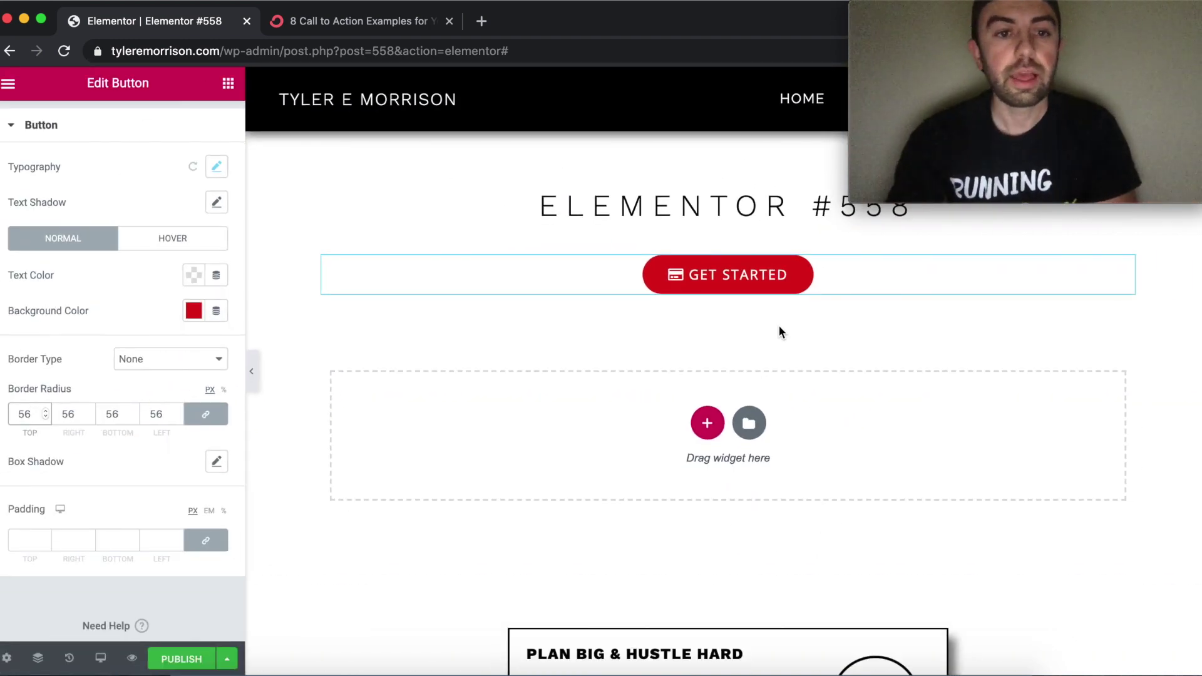
double_click(35, 417)
key("BackSpace")
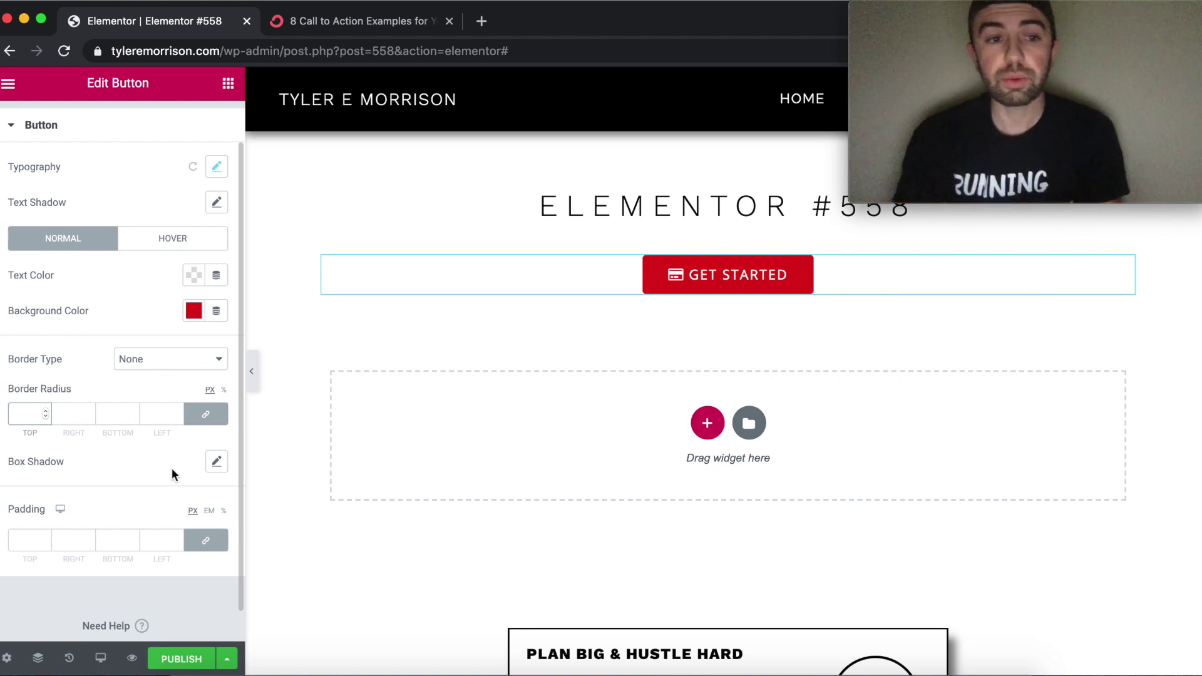
Try a box shadow on the button with horizontal 7, vertical 19, blur 11 and spread -5, and reset it to default.
left_click(219, 462)
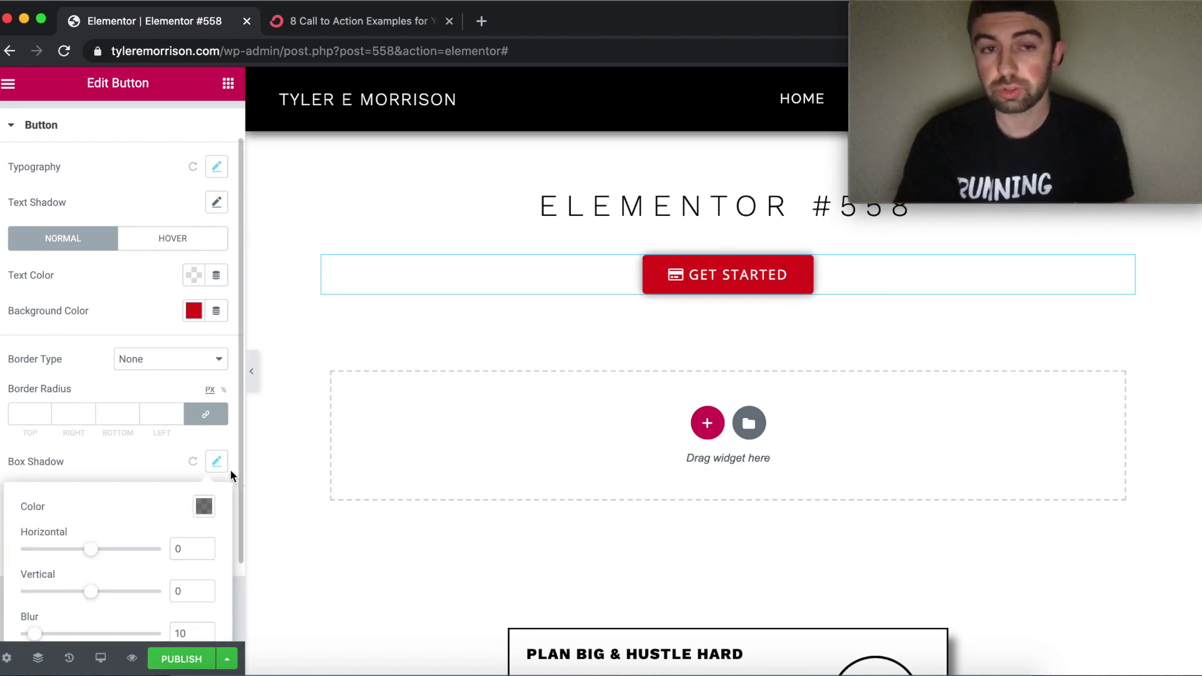
scroll(234, 461, "down", 3)
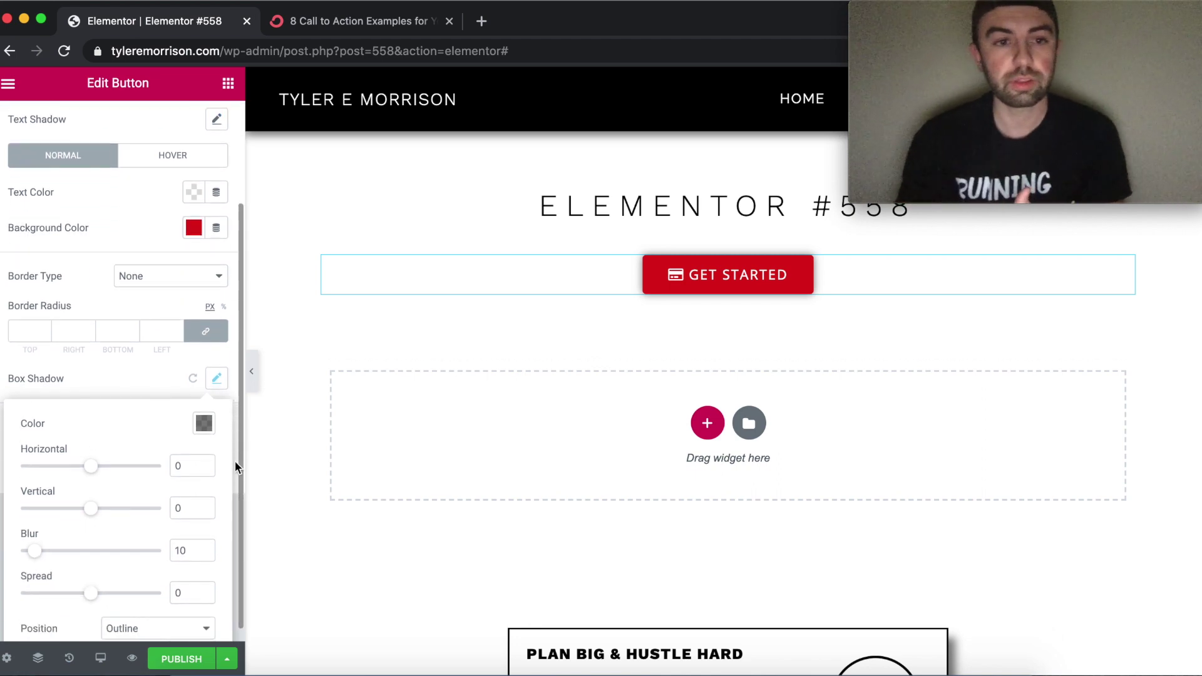
left_click_drag(97, 470, 104, 513)
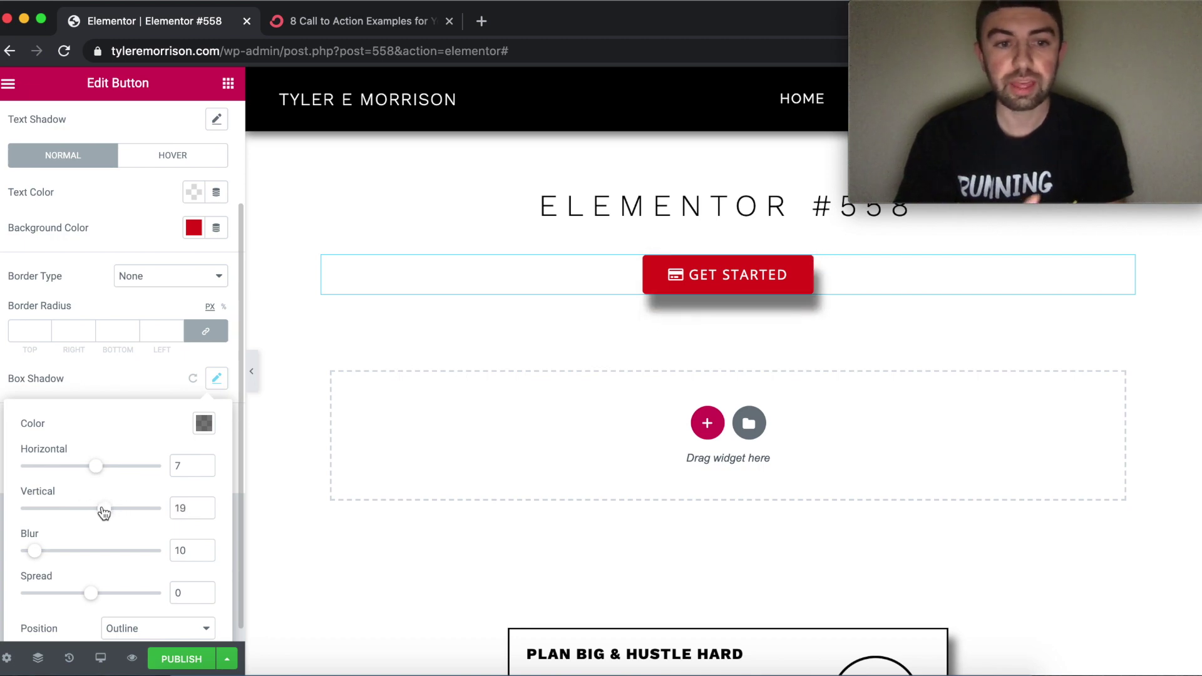
mouse_move(35, 554)
left_mouse_down()
mouse_move(10, 558)
mouse_move(100, 553)
mouse_move(35, 555)
left_mouse_up()
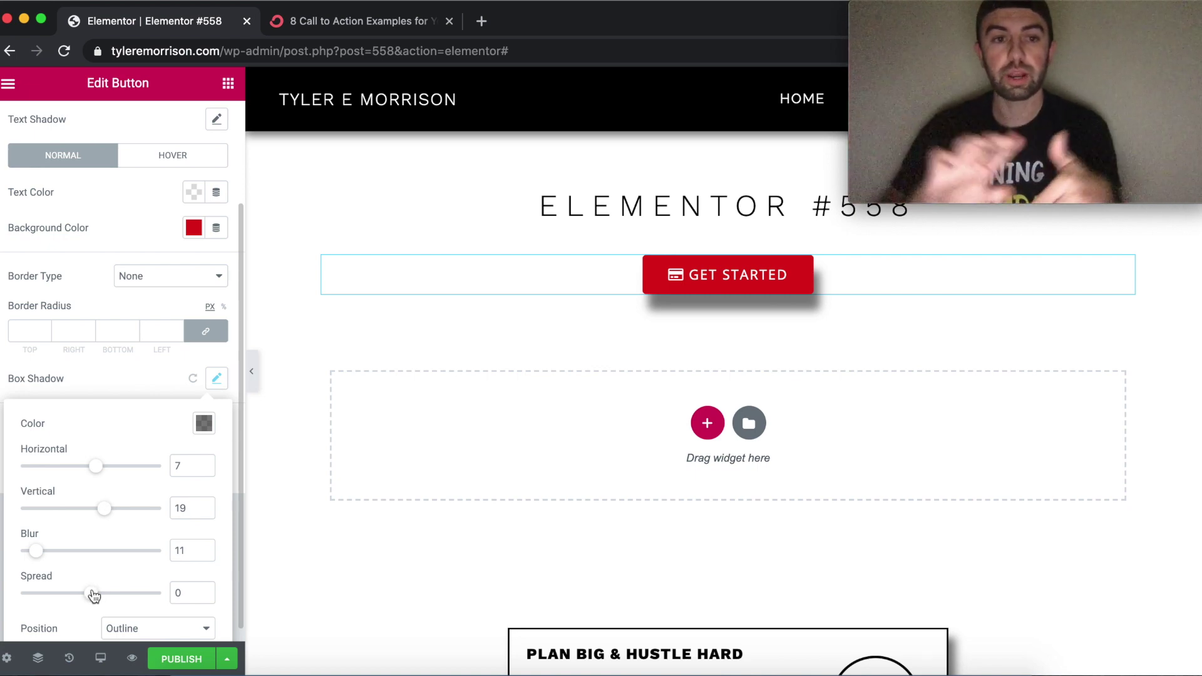
mouse_move(93, 595)
left_mouse_down()
mouse_move(132, 594)
mouse_move(88, 592)
left_mouse_up()
scroll(87, 592, "down", 1)
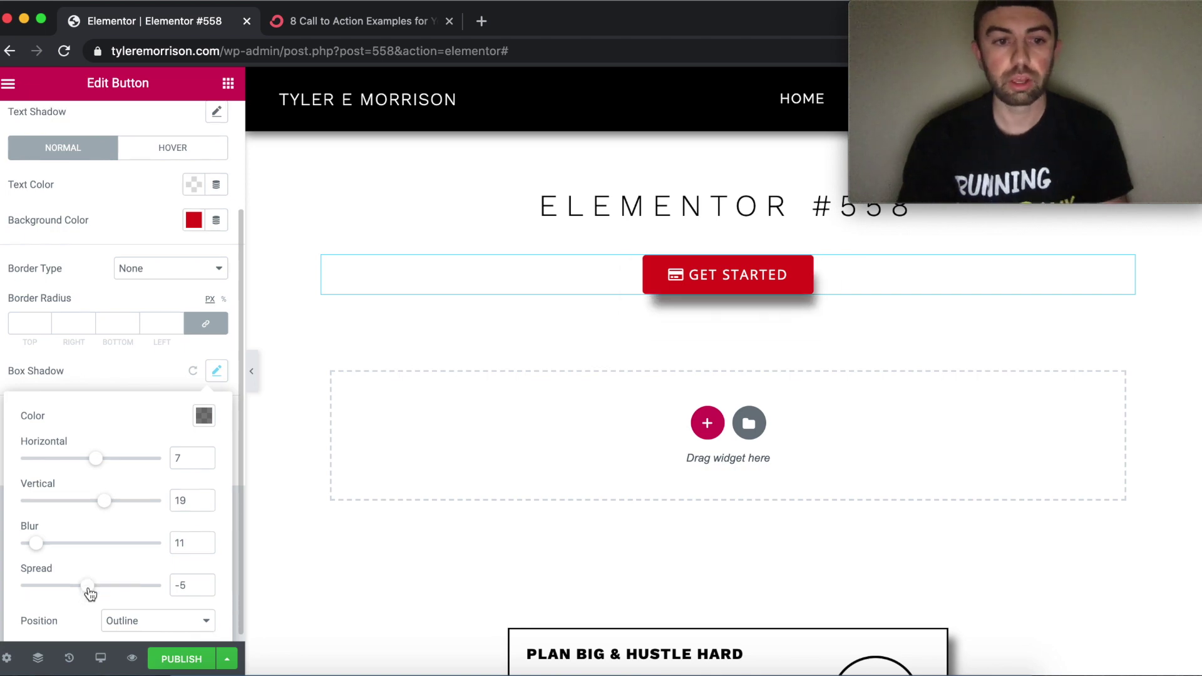
left_click(192, 363)
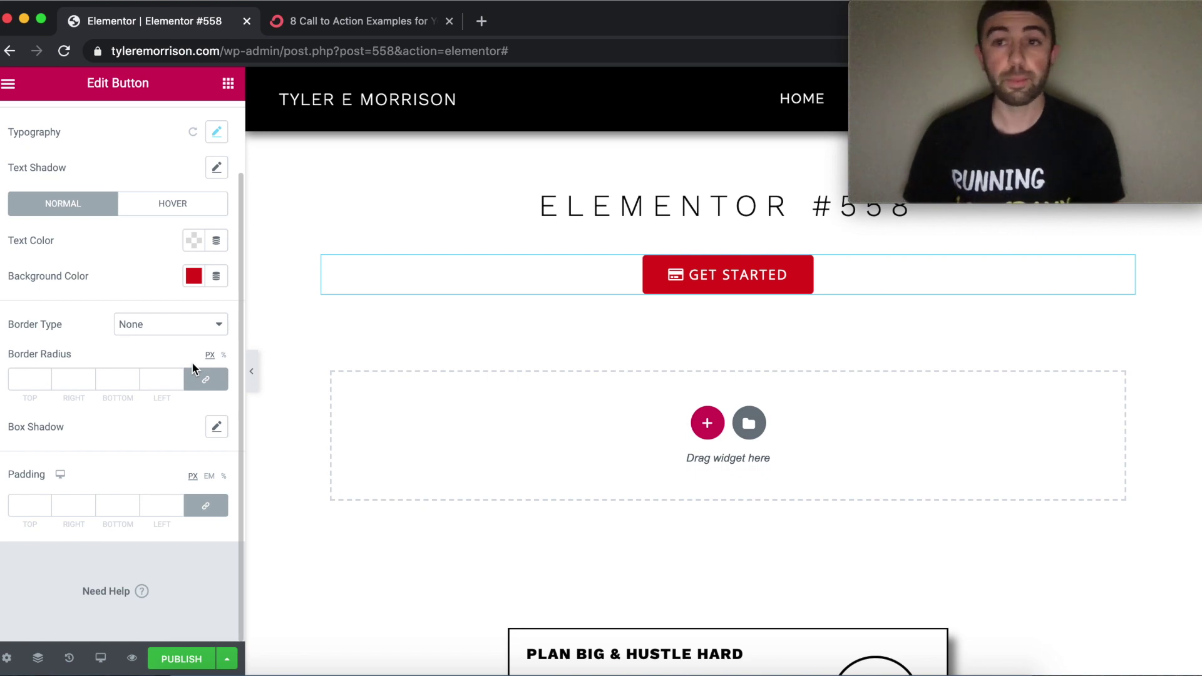
Try a left margin of 31 px on the button independently of the other sides, clear it and relink the margins.
scroll(129, 231, "up", 3)
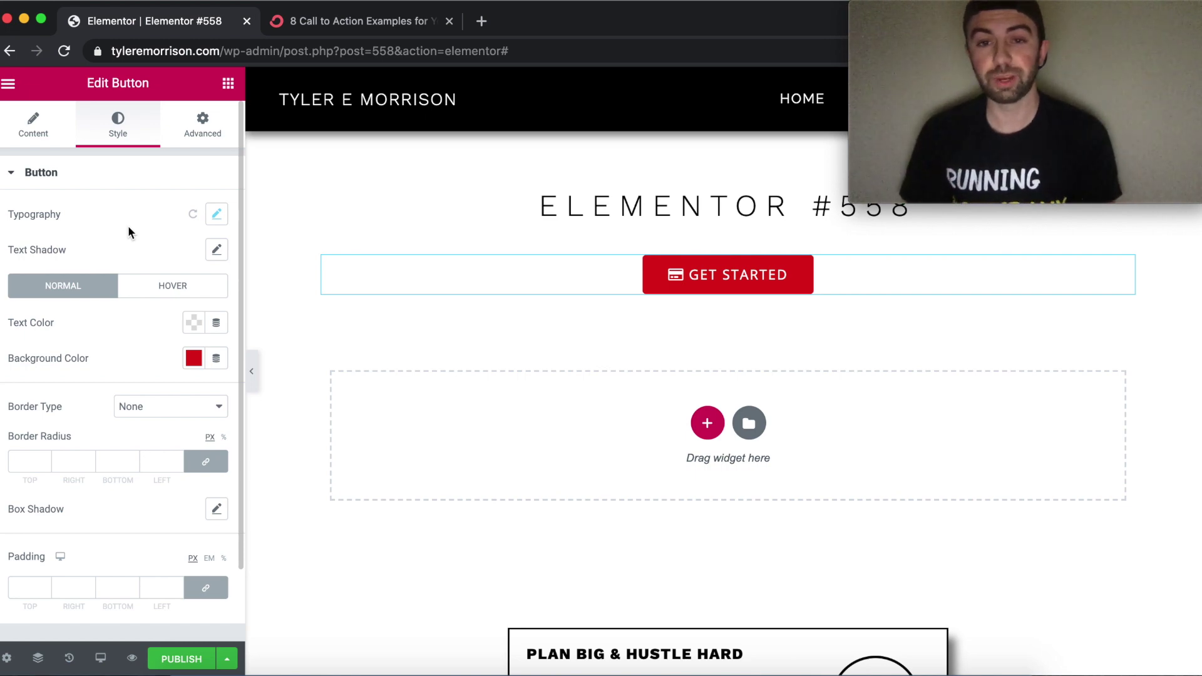
left_click(203, 125)
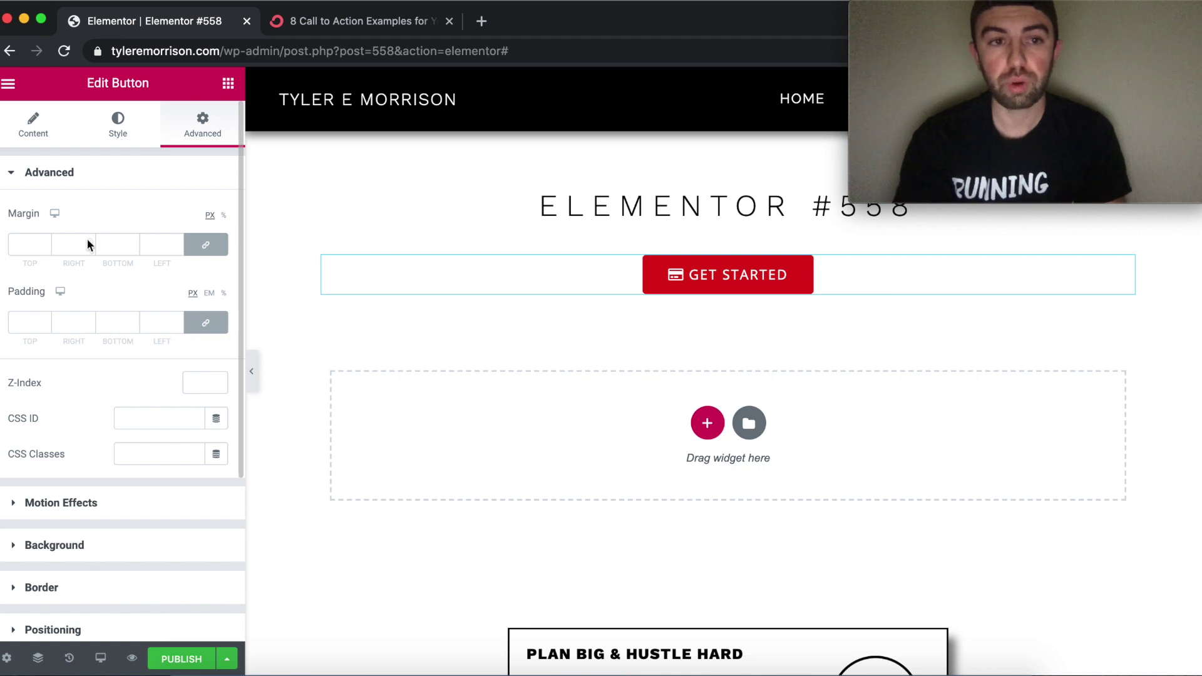
left_click(211, 248)
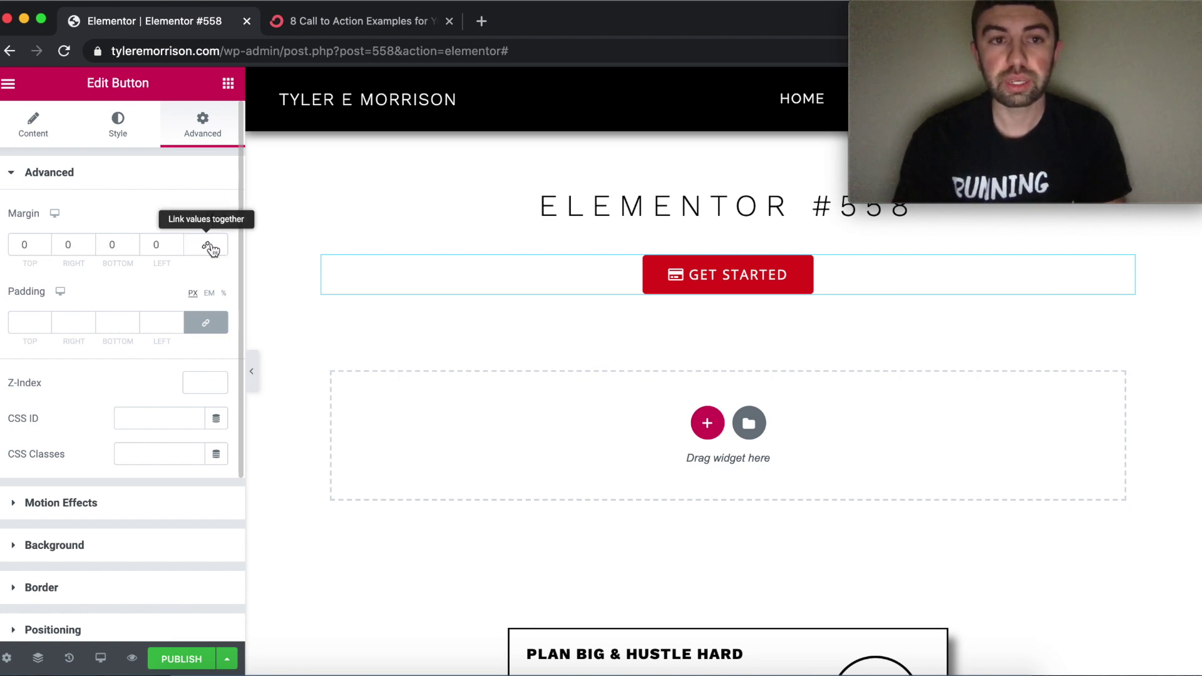
left_click(172, 244)
type("5")
left_click_drag(178, 242, 178, 242)
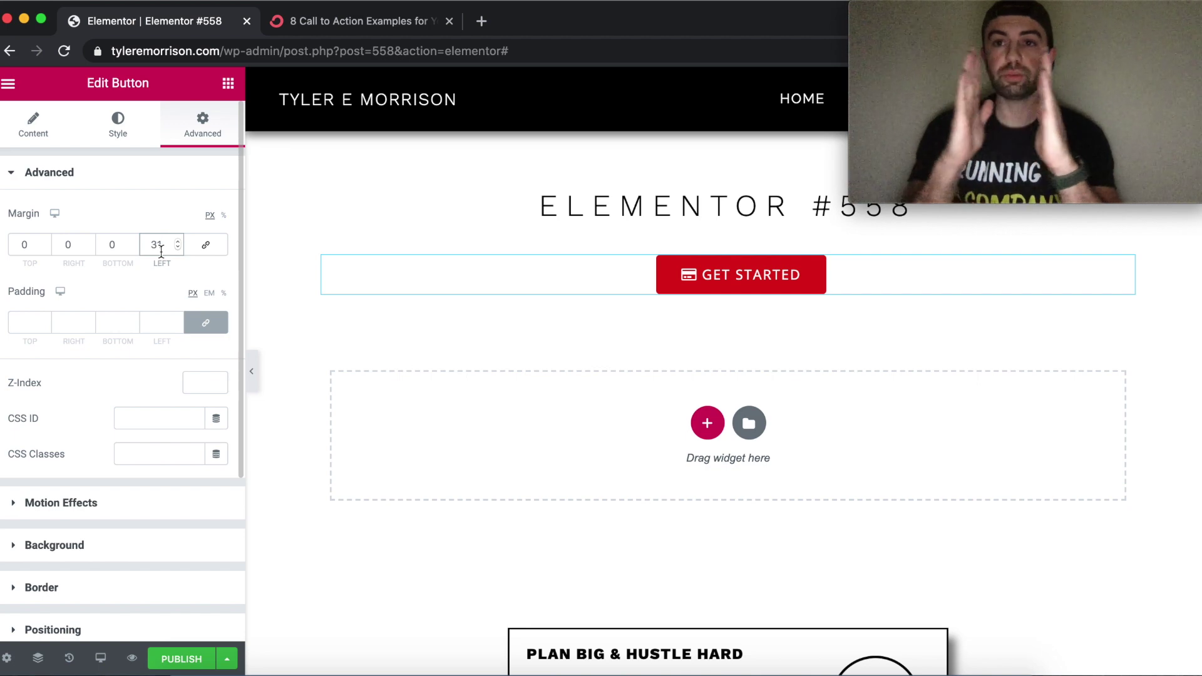
left_click_drag(164, 245, 149, 245)
key("BackSpace")
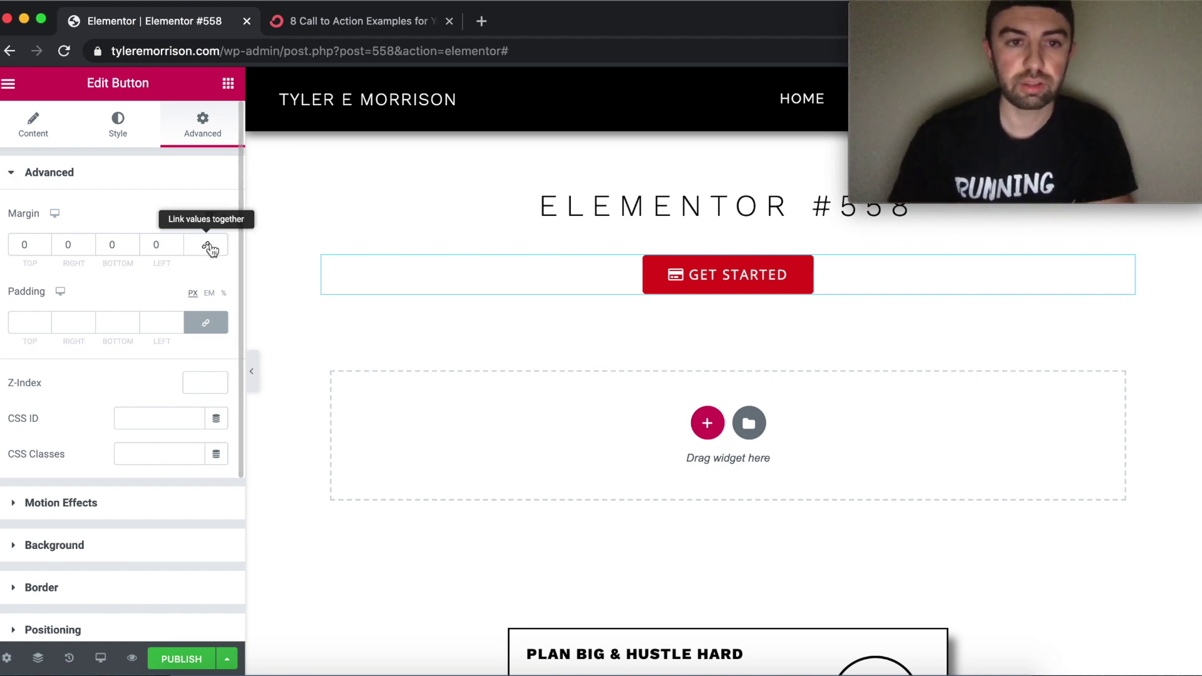
left_click(188, 253)
left_click(156, 245)
key("BackSpace")
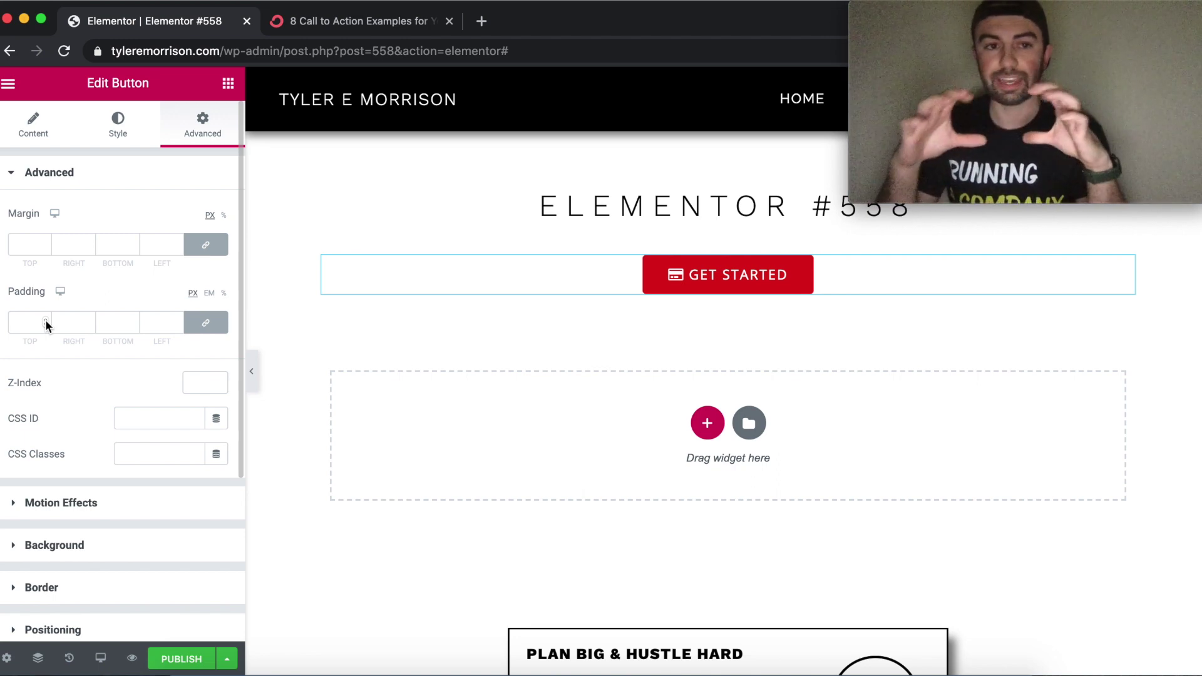
Try a padding of 28 px on all sides of the button widget and clear the padding values.
mouse_move(354, 271)
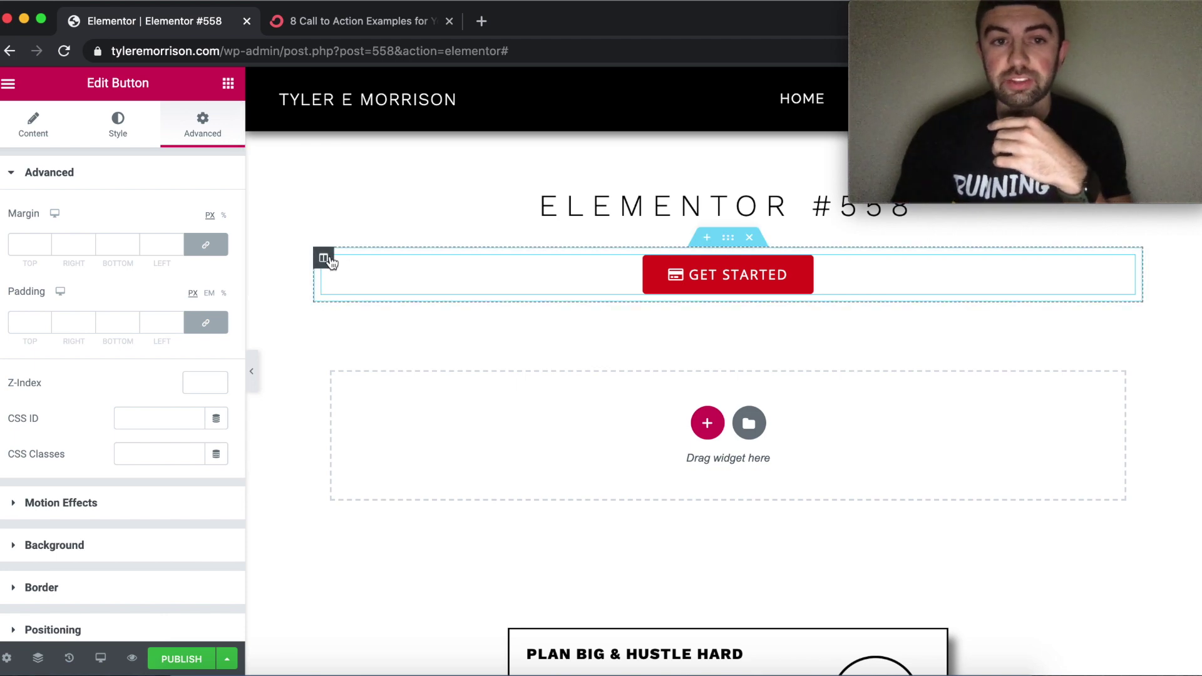
left_click(48, 321)
type("1")
left_click_drag(49, 316, 49, 316)
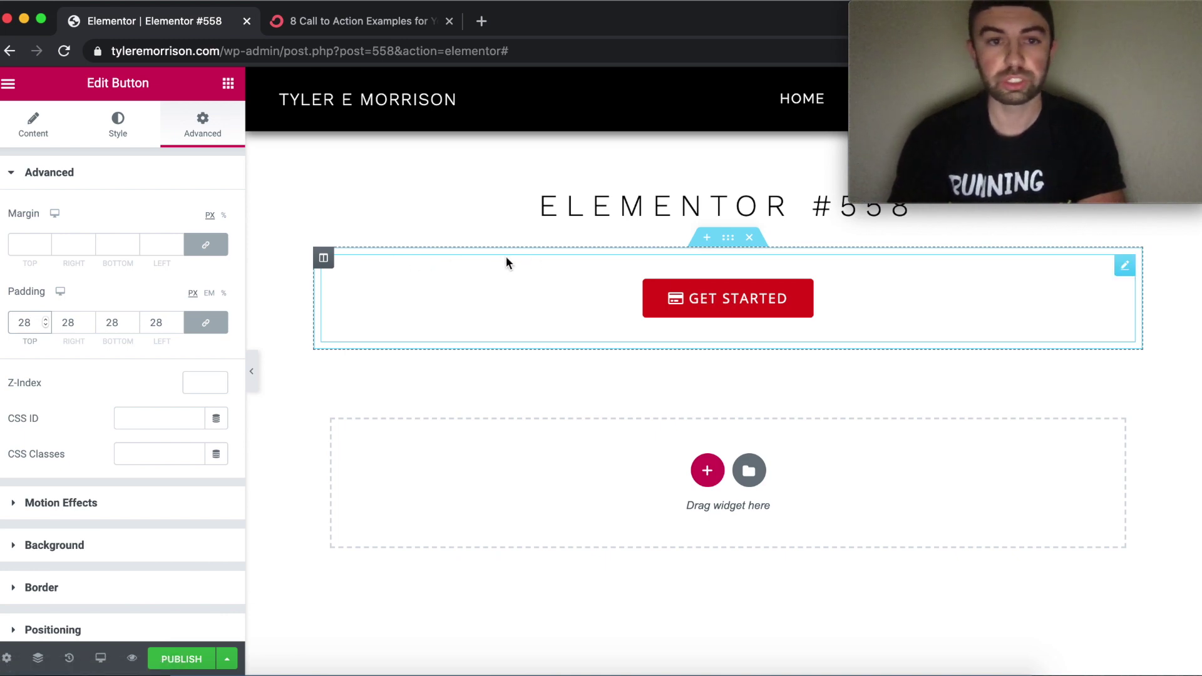
double_click(145, 323)
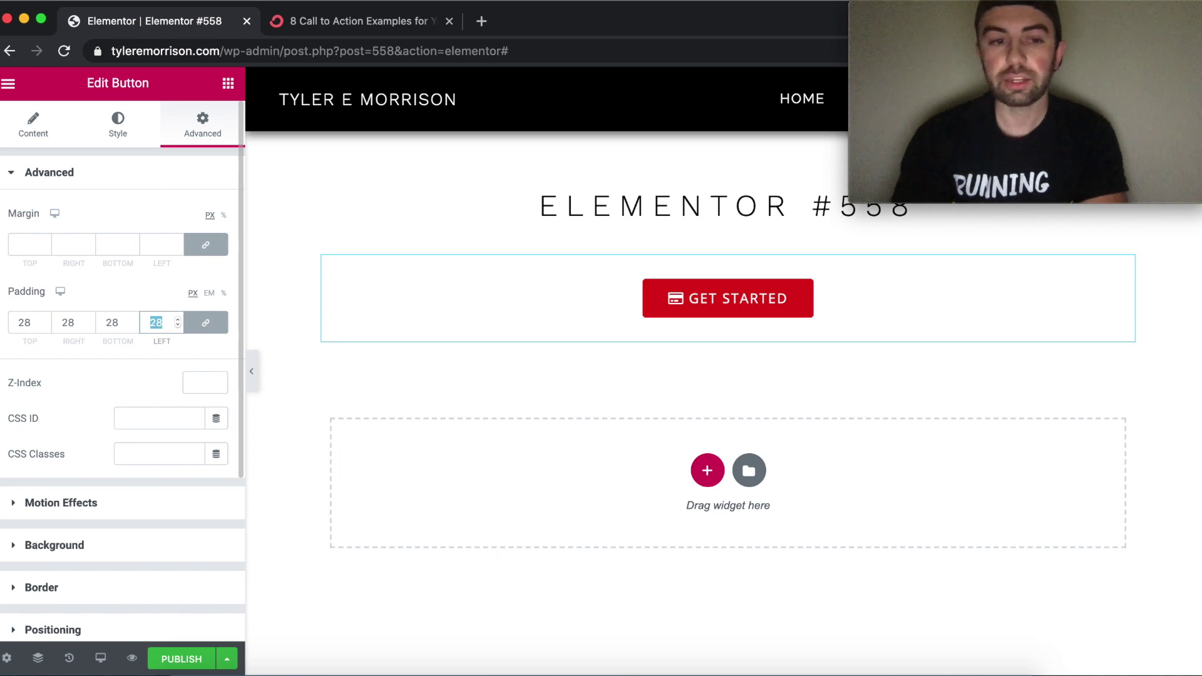
key("BackSpace")
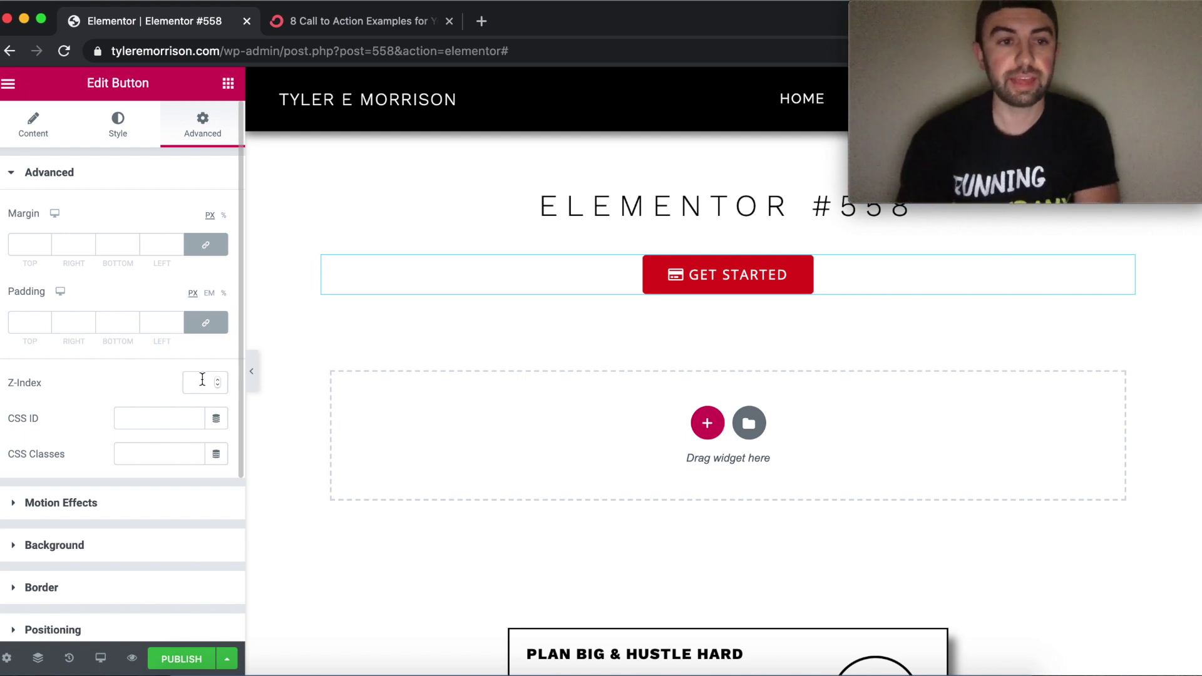
In the motion effects, make the button sticky to the Top and check how it behaves while the page scrolls.
left_click(44, 175)
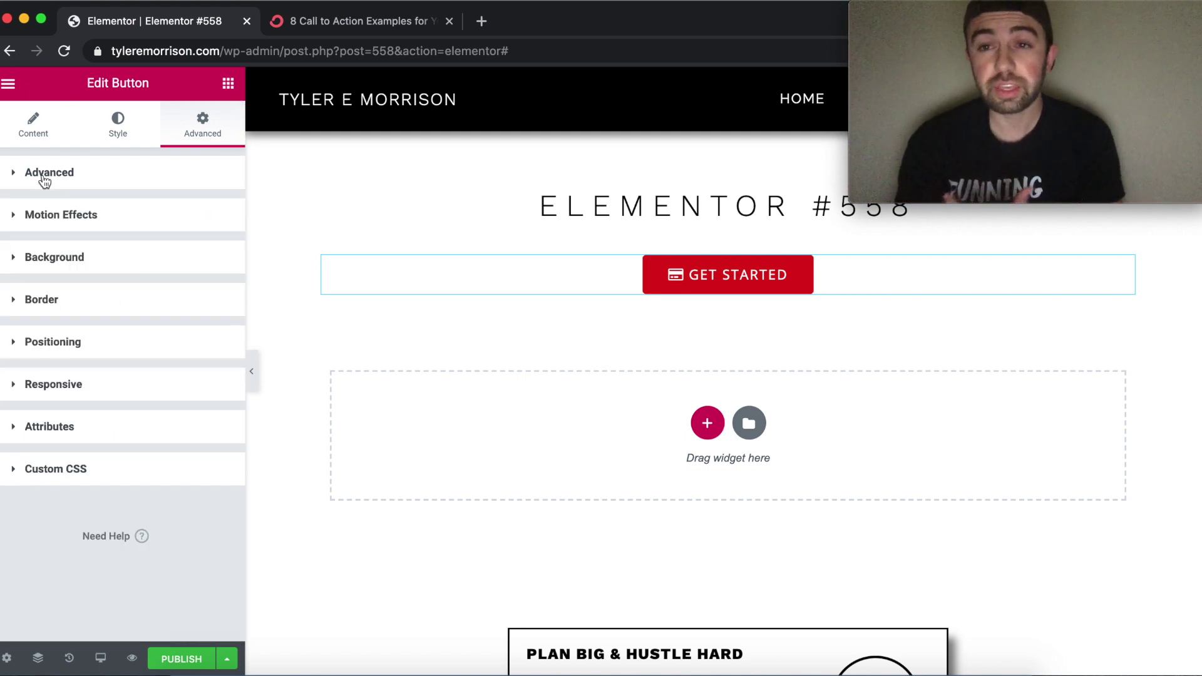
left_click(68, 219)
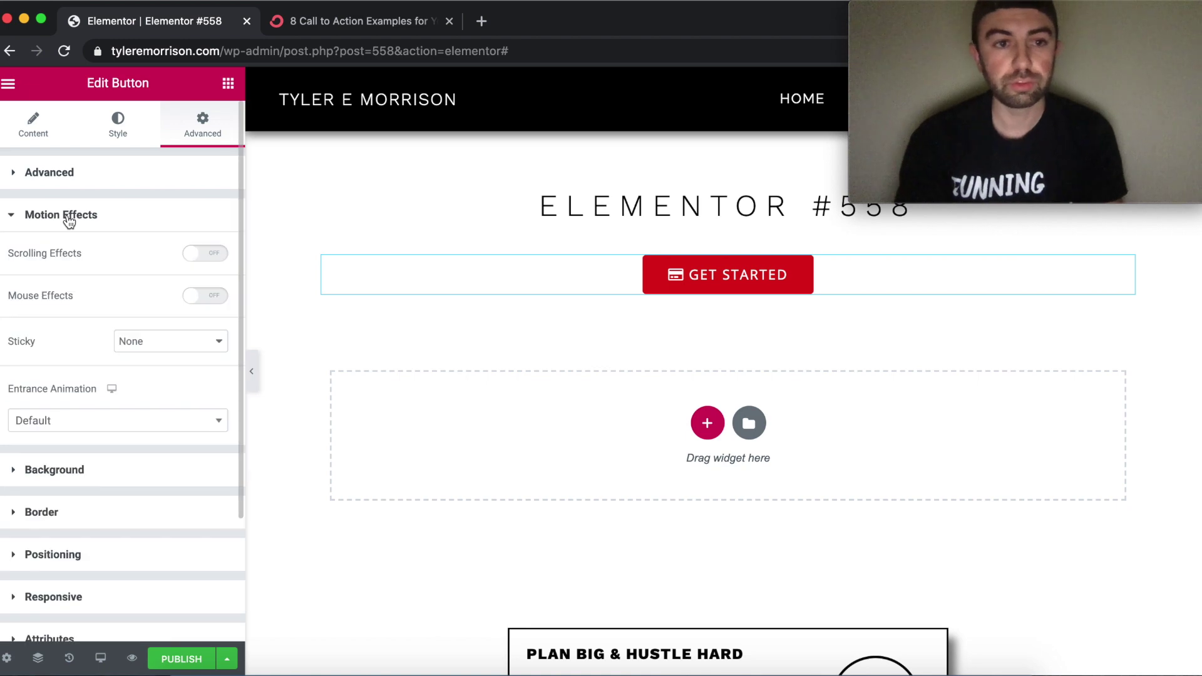
left_click(165, 338)
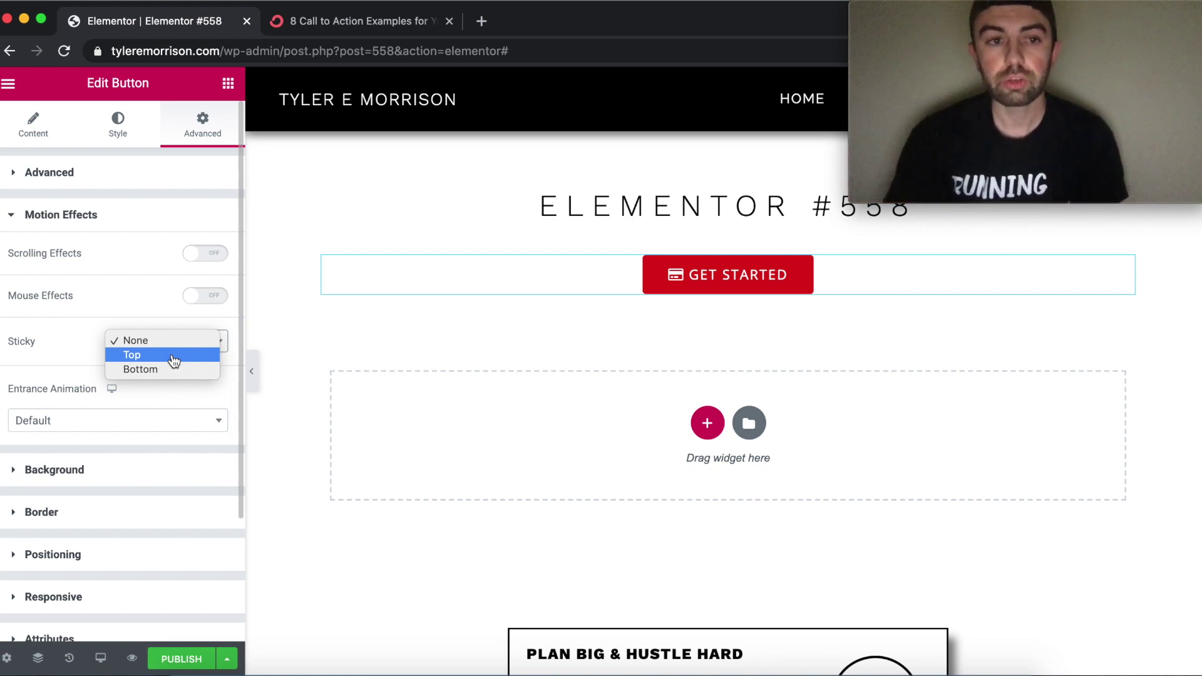
left_click(174, 354)
scroll(563, 308, "down", 5)
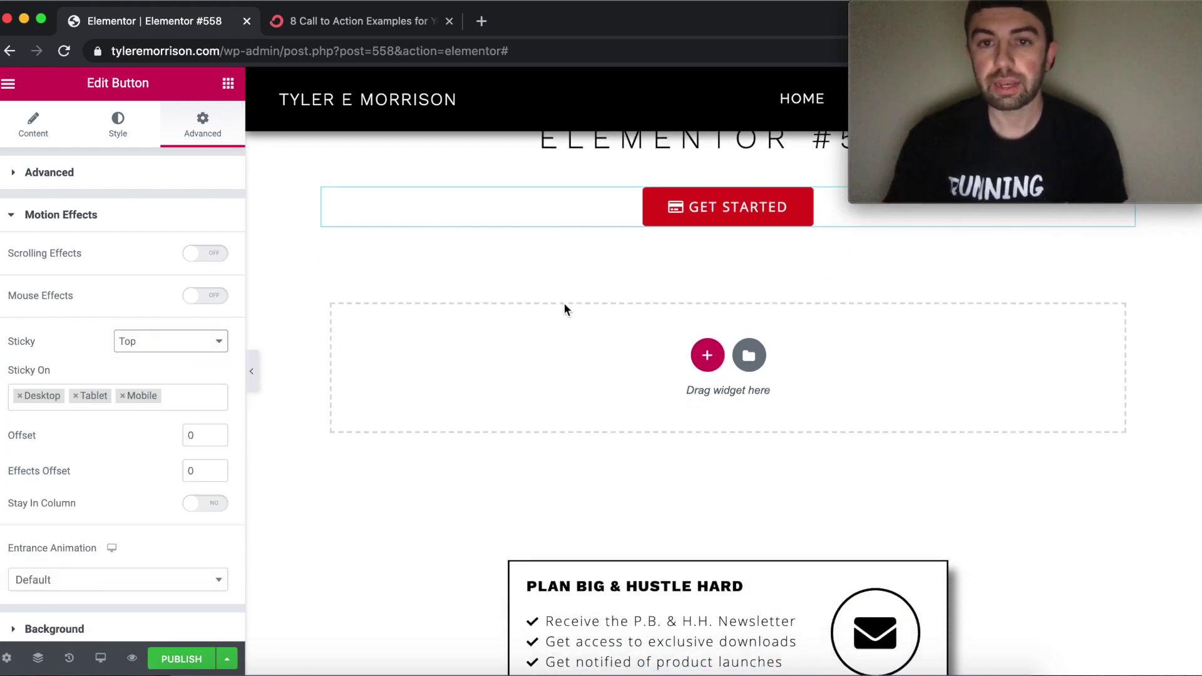
scroll(564, 307, "down", 3)
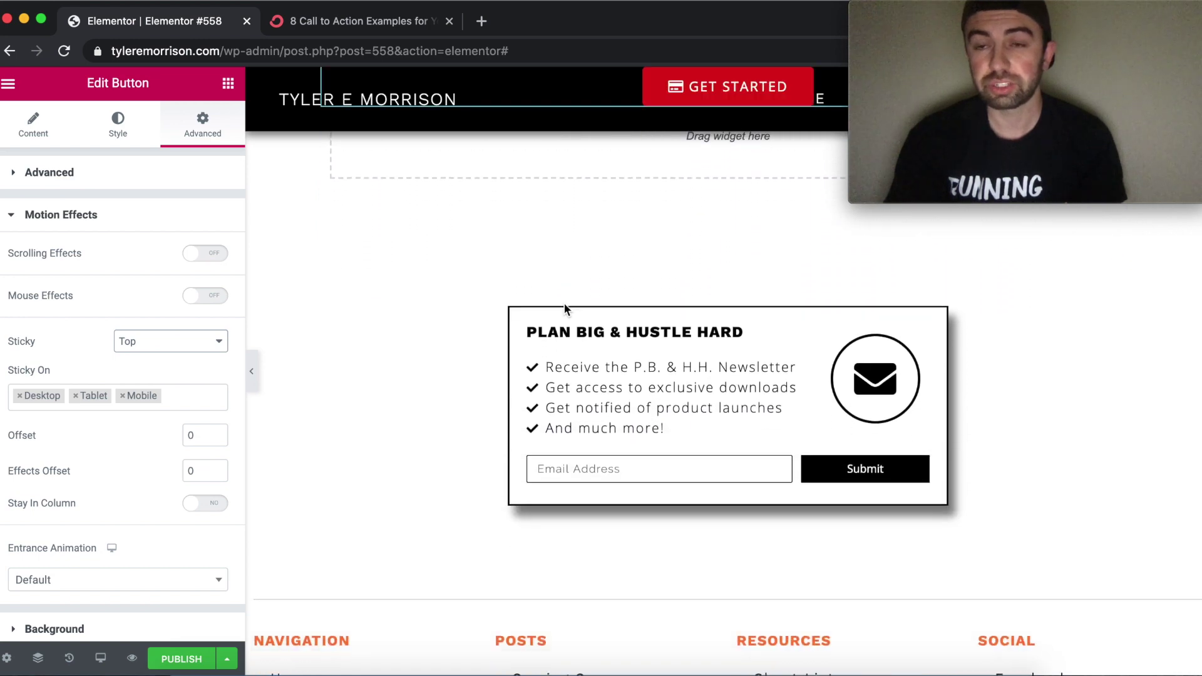
scroll(564, 307, "up", 3)
scroll(564, 306, "up", 3)
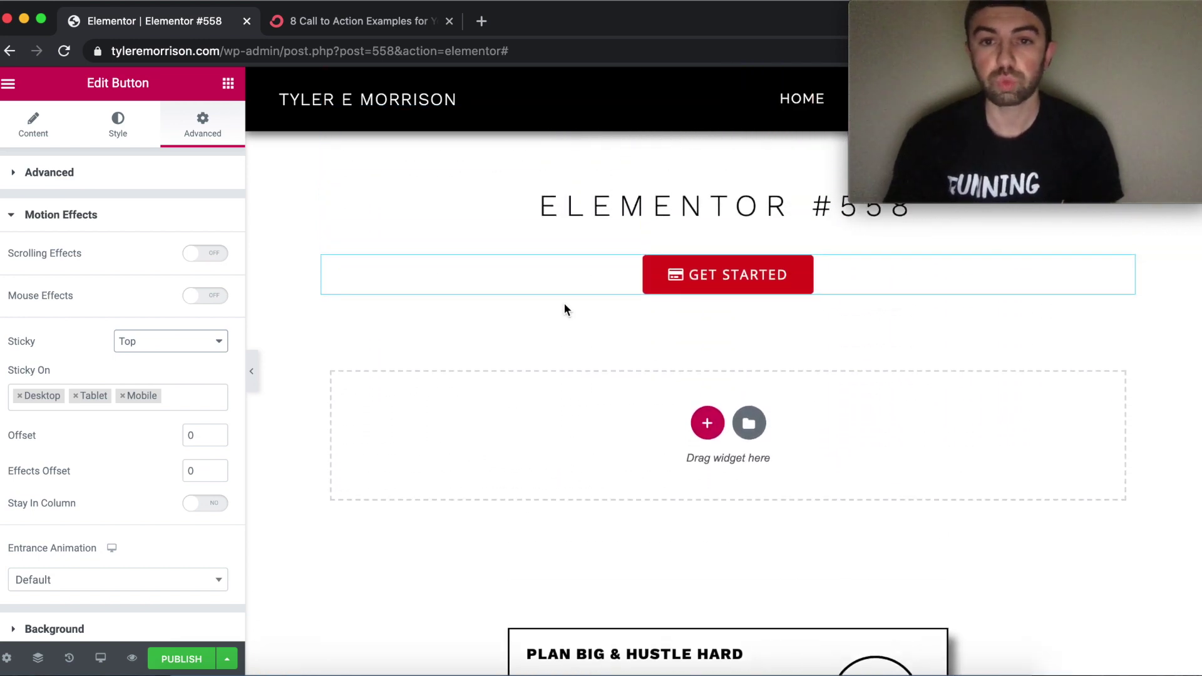
Unlink the button's margins, set the top margin to 100 px and check the sticky position while the page scrolls.
left_click(19, 178)
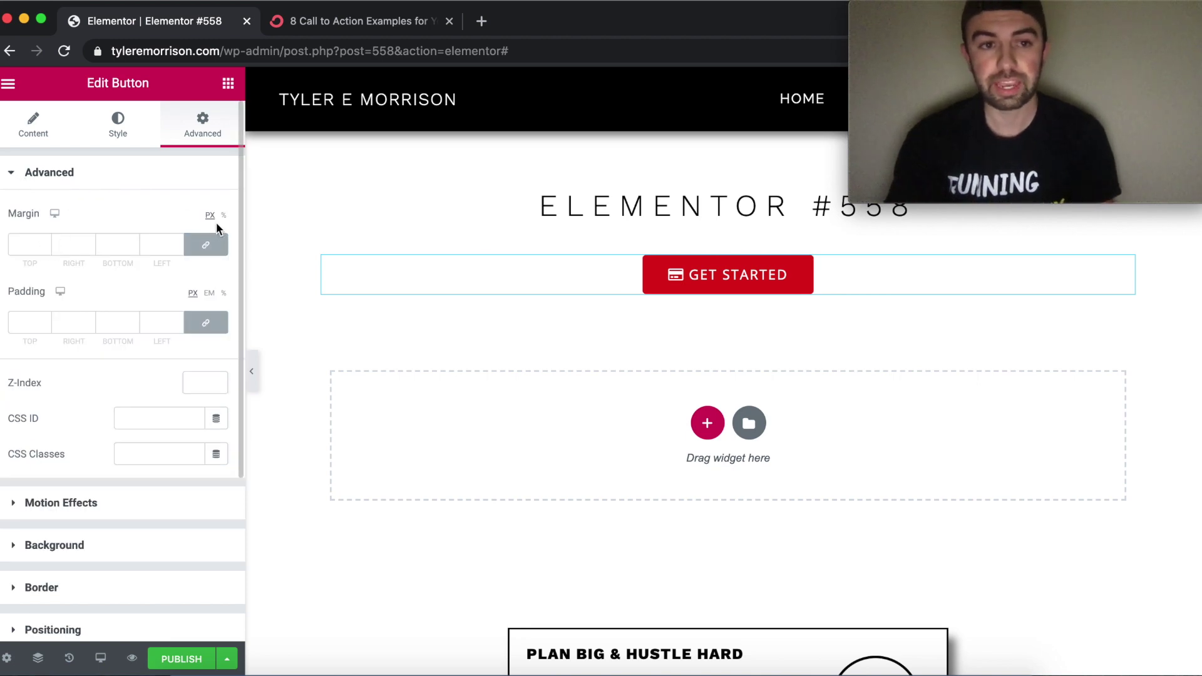
left_click(205, 244)
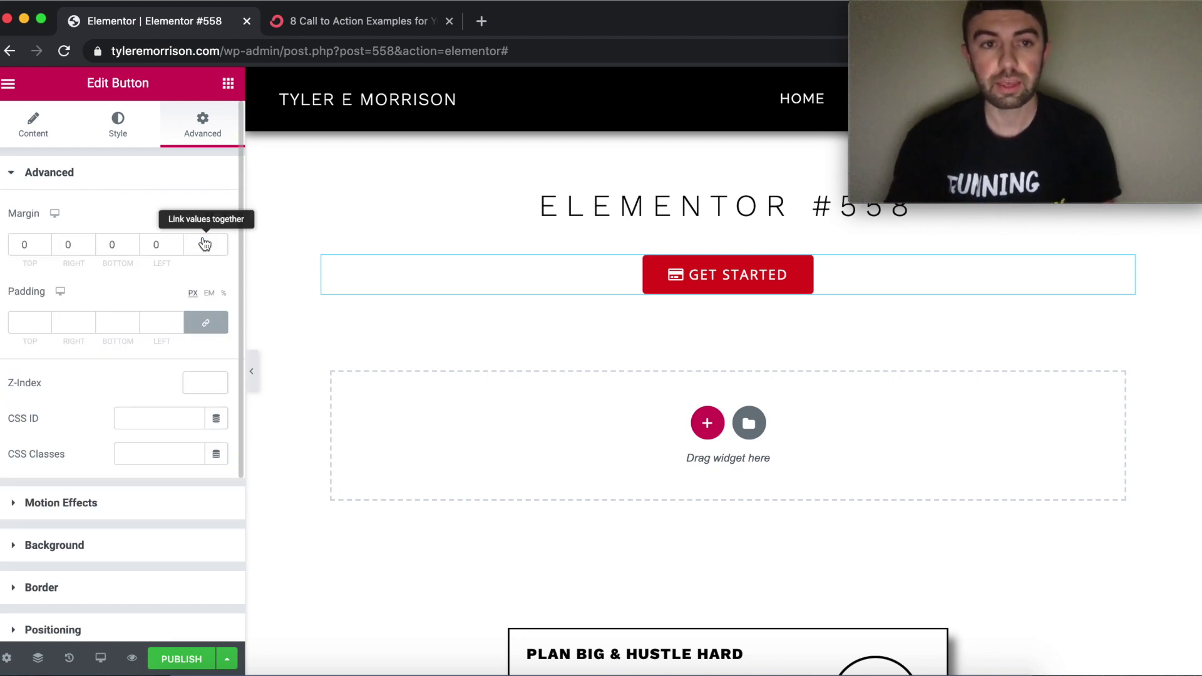
left_click(46, 242)
left_click_drag(46, 243, 45, 242)
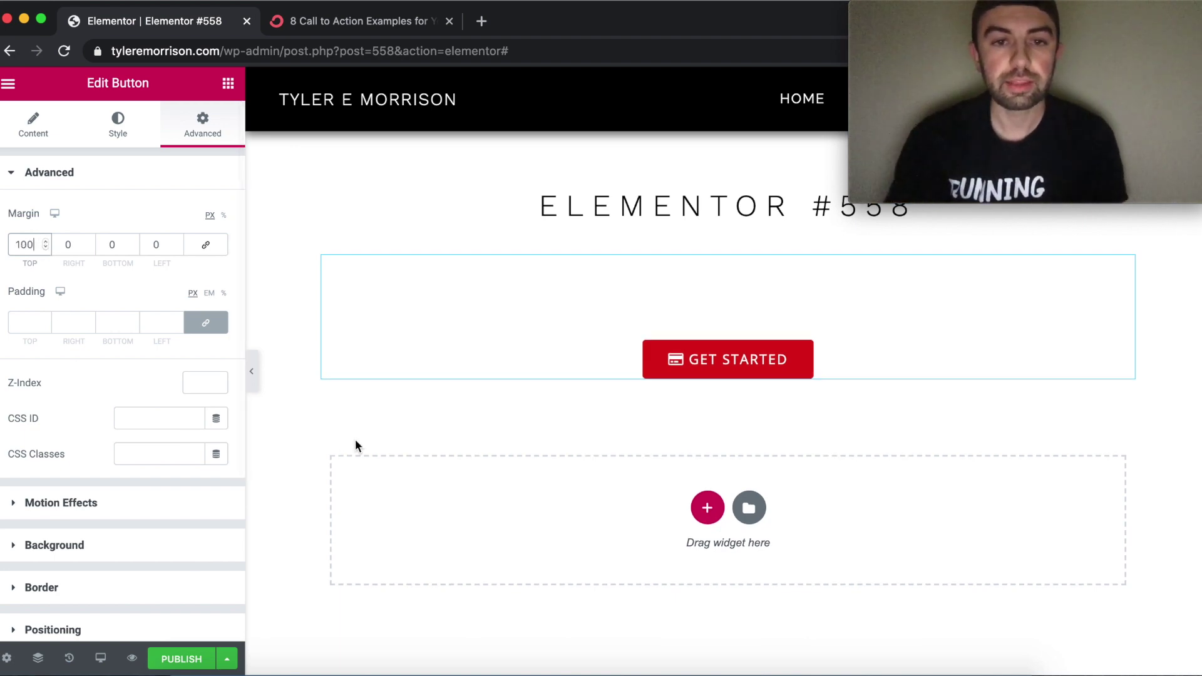
scroll(552, 434, "down", 5)
scroll(551, 436, "down", 5)
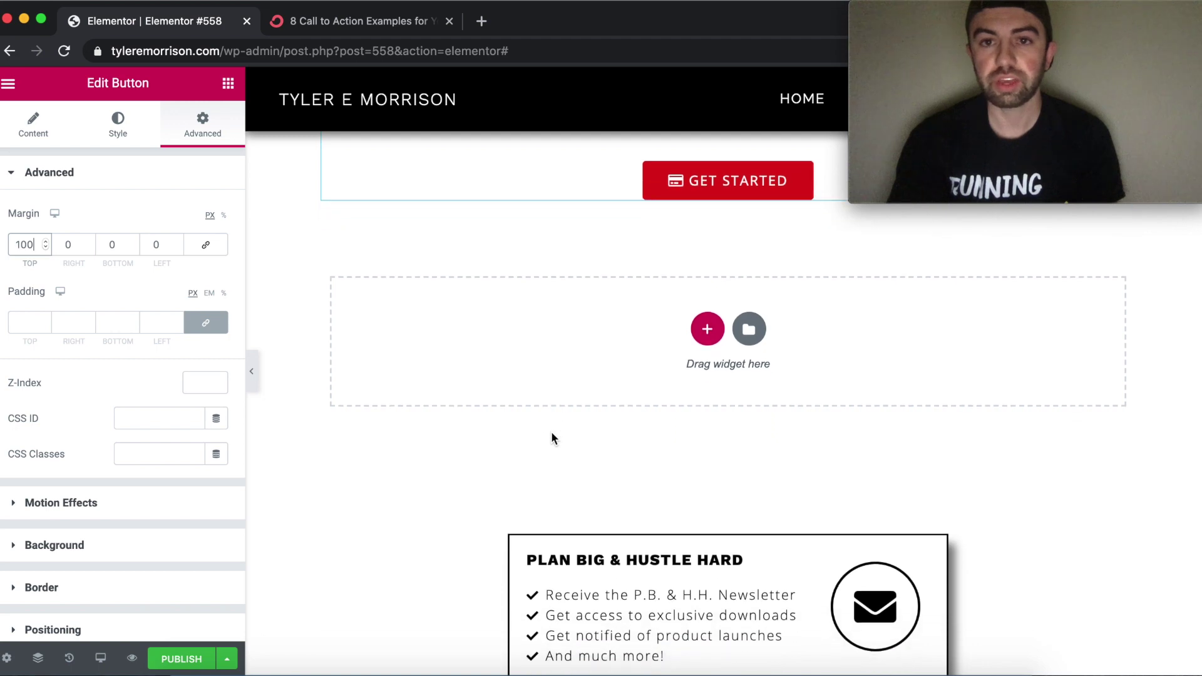
scroll(551, 432, "down", 4)
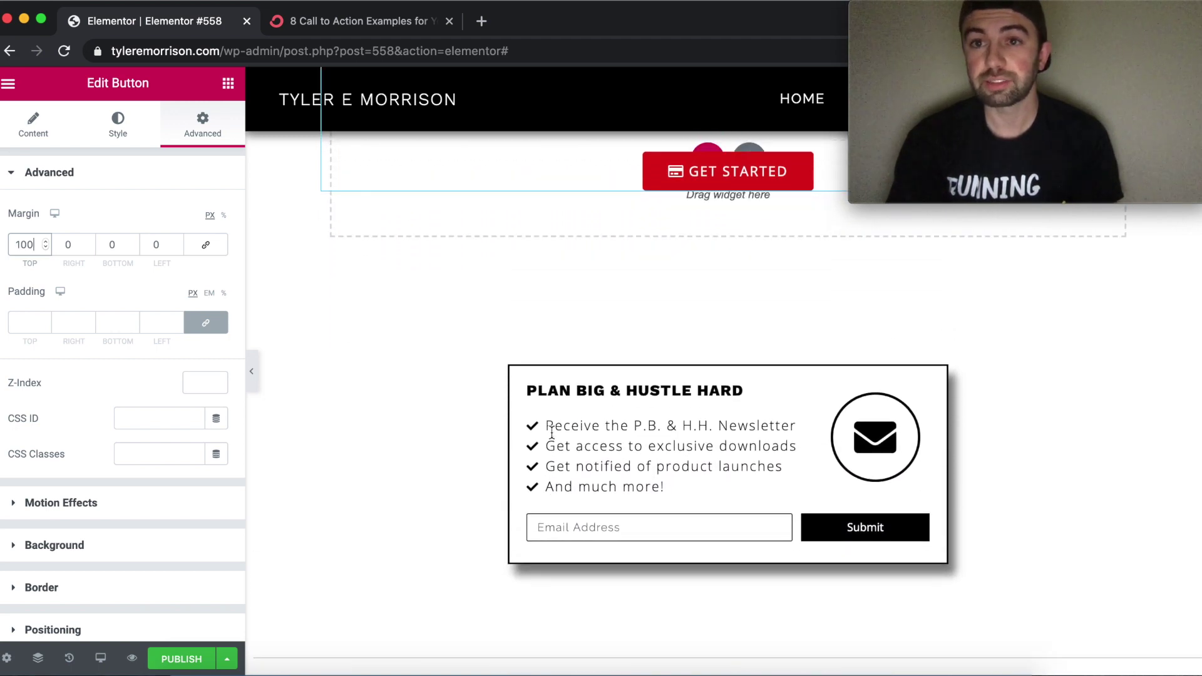
scroll(551, 432, "up", 3)
scroll(551, 430, "up", 5)
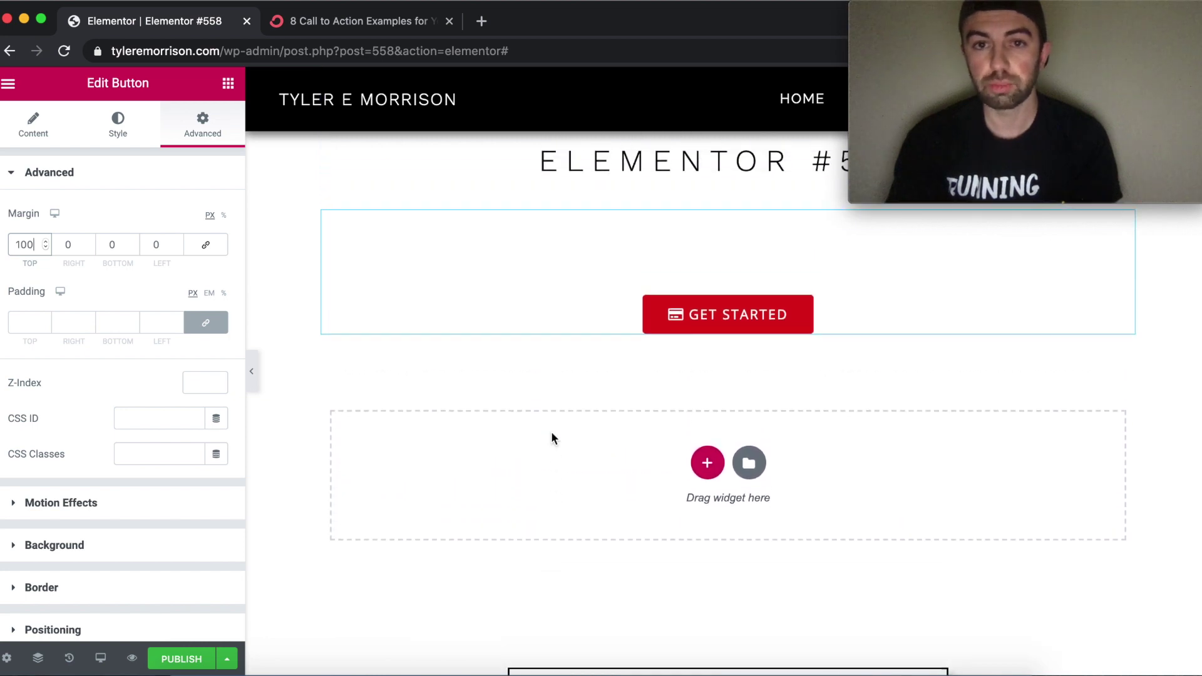
Reset the button's top margin to 0 and relink the margin values.
double_click(28, 244)
type("0")
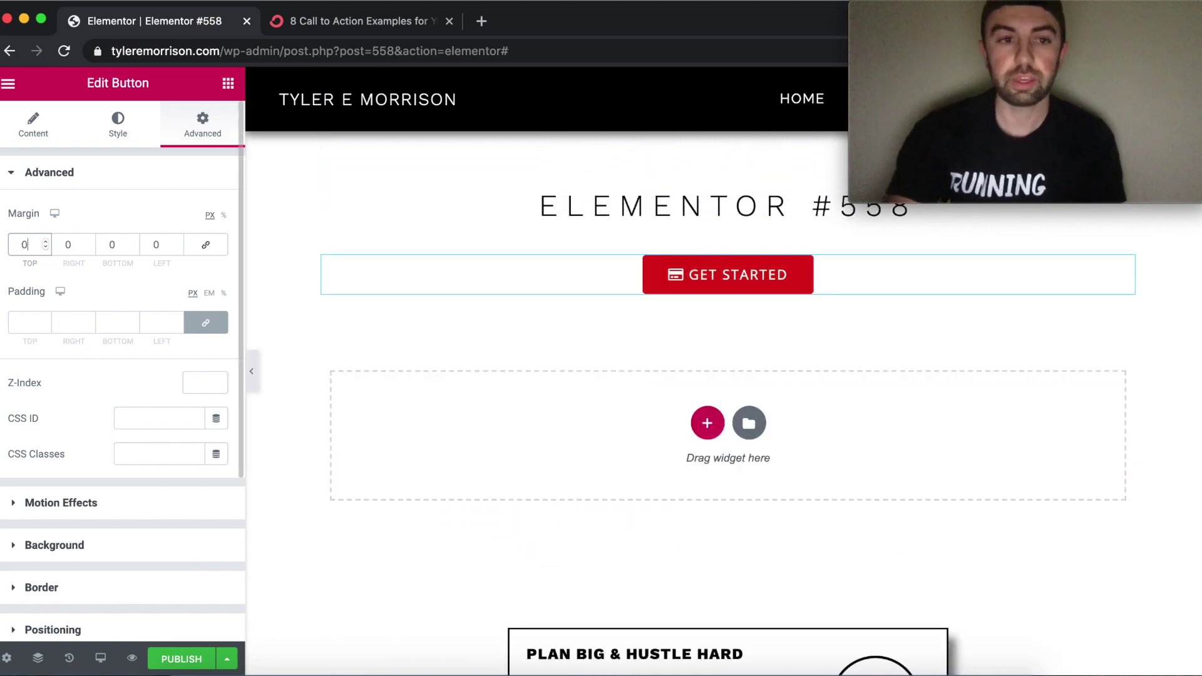
left_click(206, 245)
left_click(166, 244)
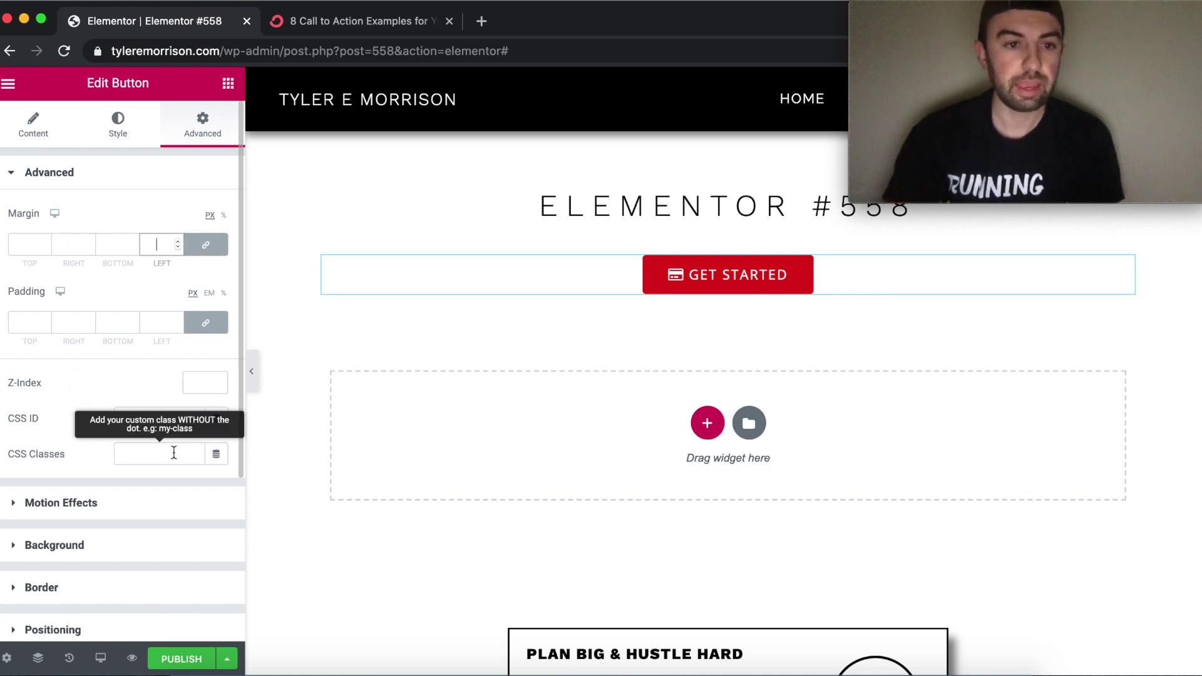
Set the button's Sticky motion effect to None.
left_click(148, 503)
left_click(185, 341)
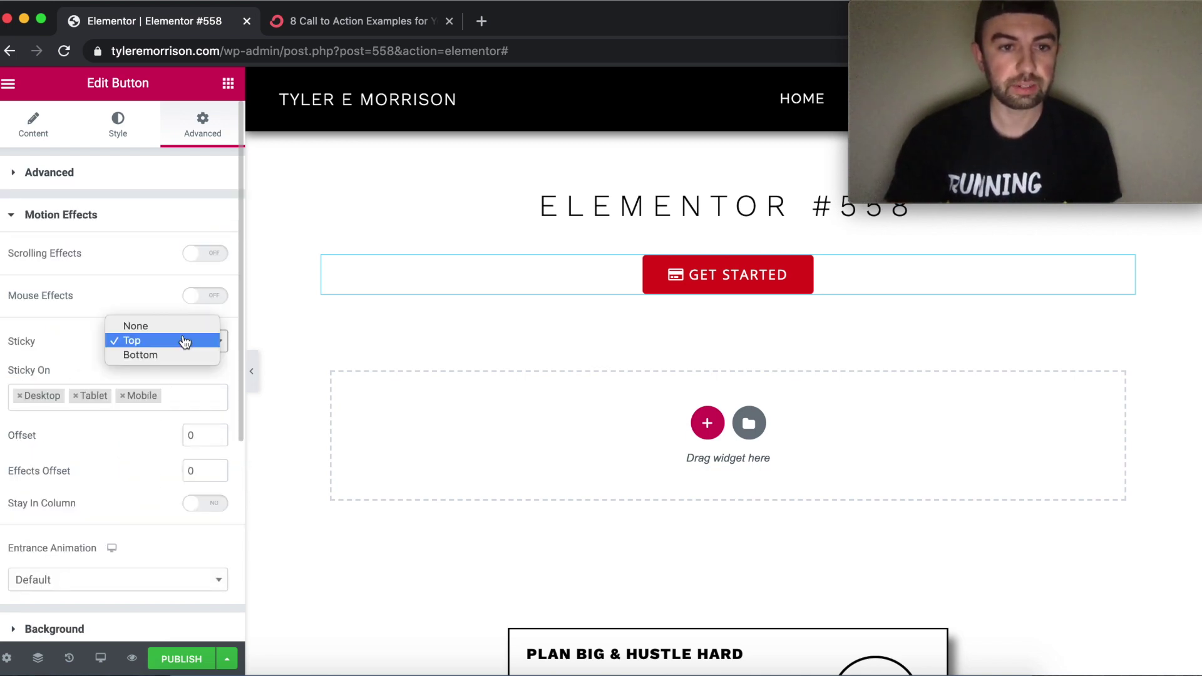
left_click(182, 327)
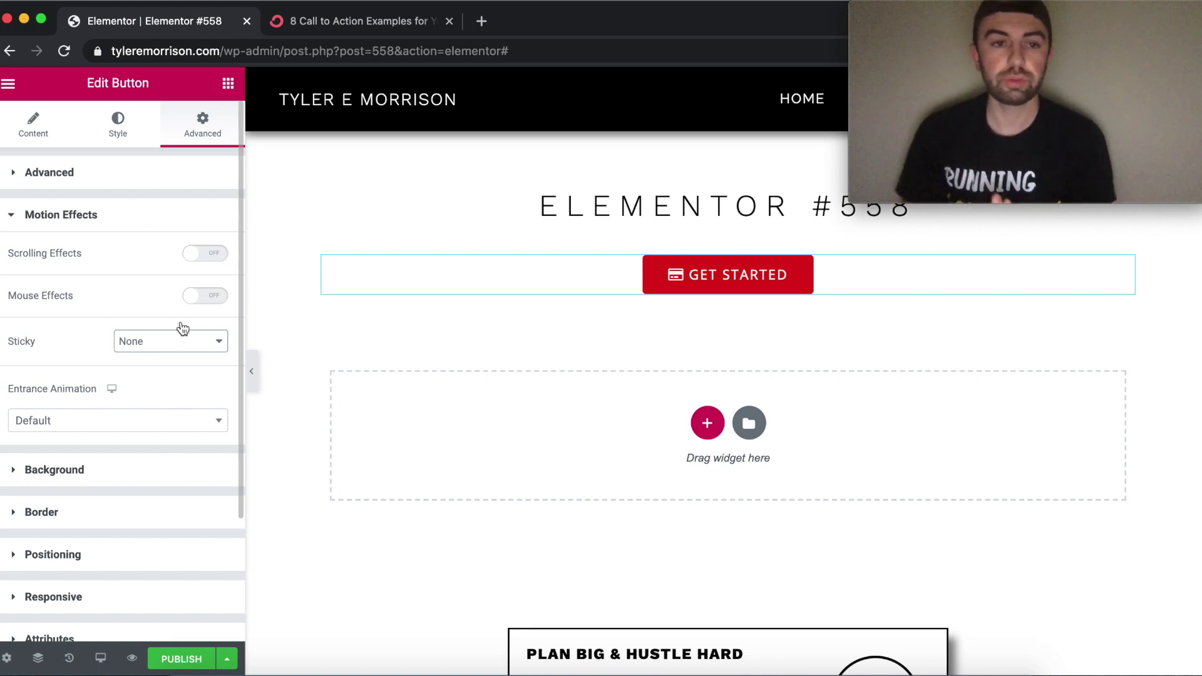
Make the button sticky to the Top with an offset of 100 and check its position while the page scrolls.
left_click(180, 338)
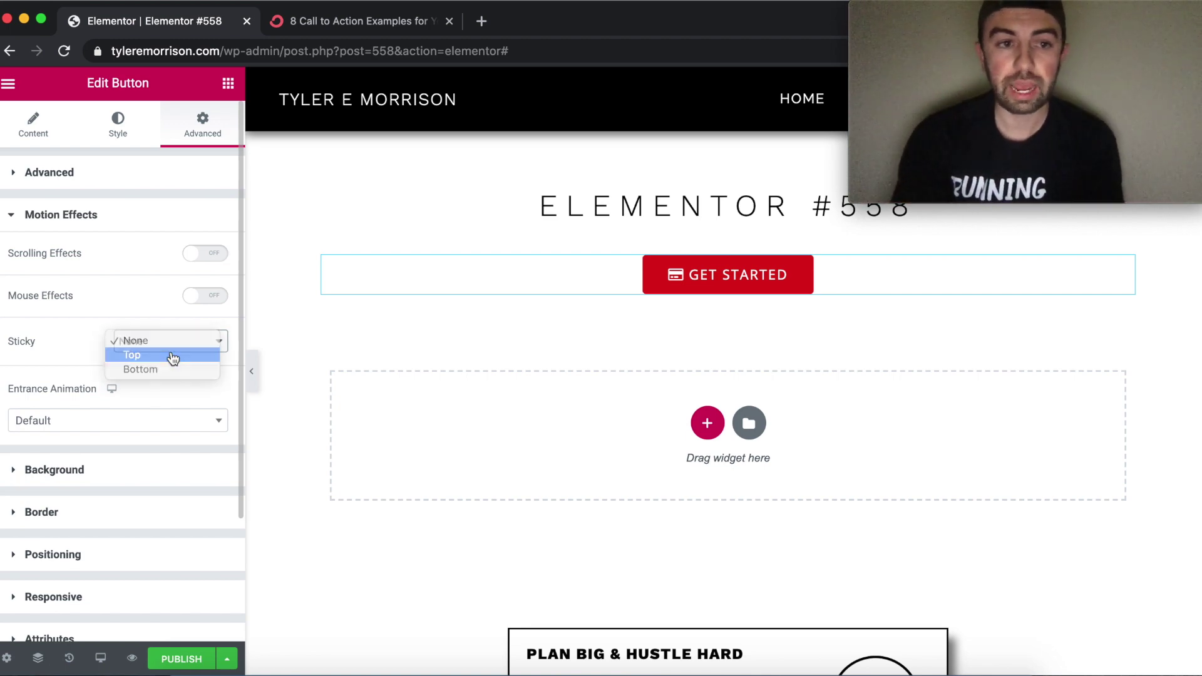
left_click(173, 355)
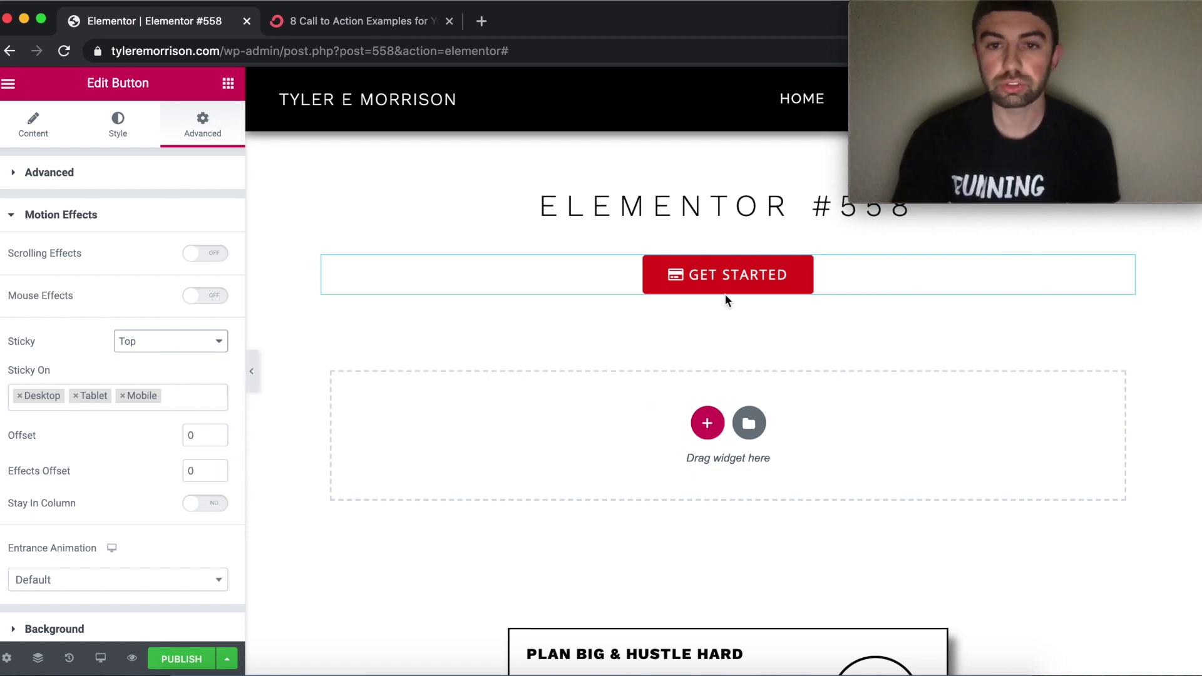
left_click(217, 432)
left_click(217, 433)
left_click(217, 432)
left_click(217, 433)
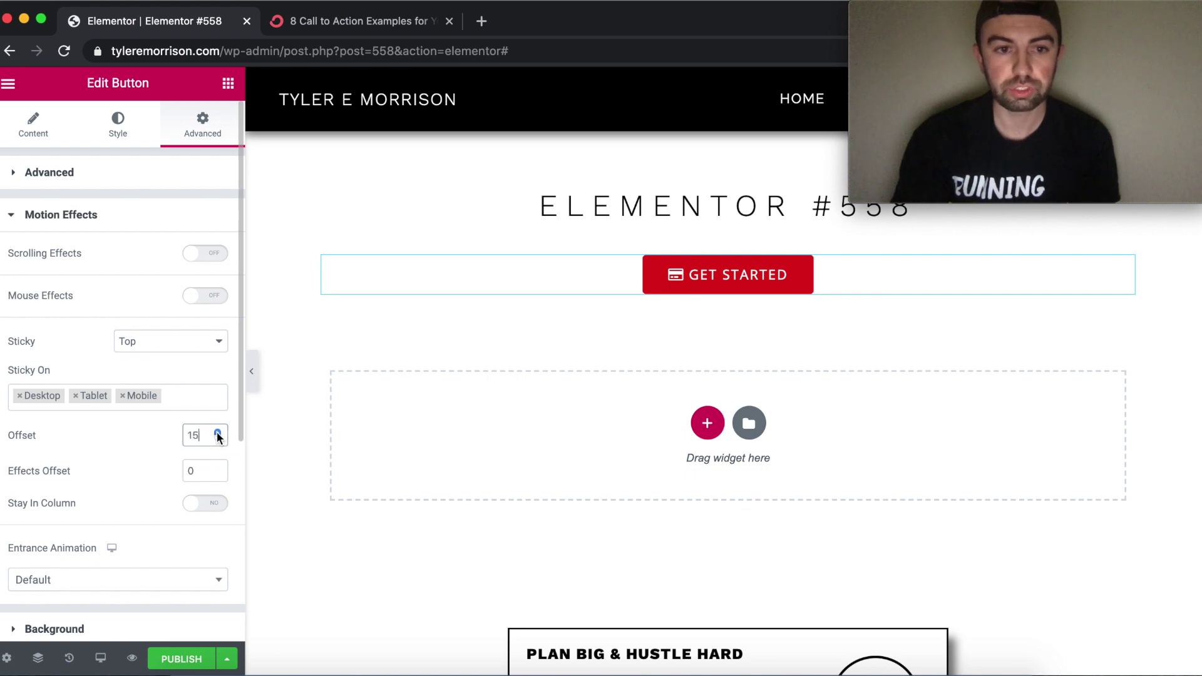
left_click_drag(199, 435, 171, 433)
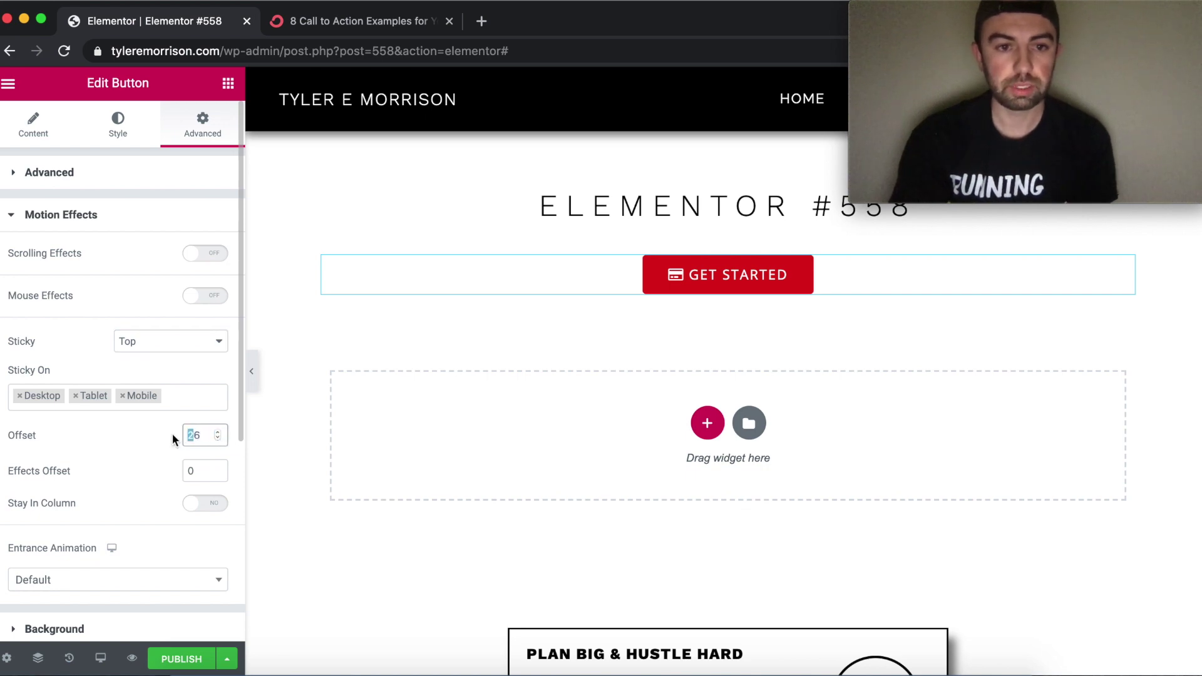
type("100")
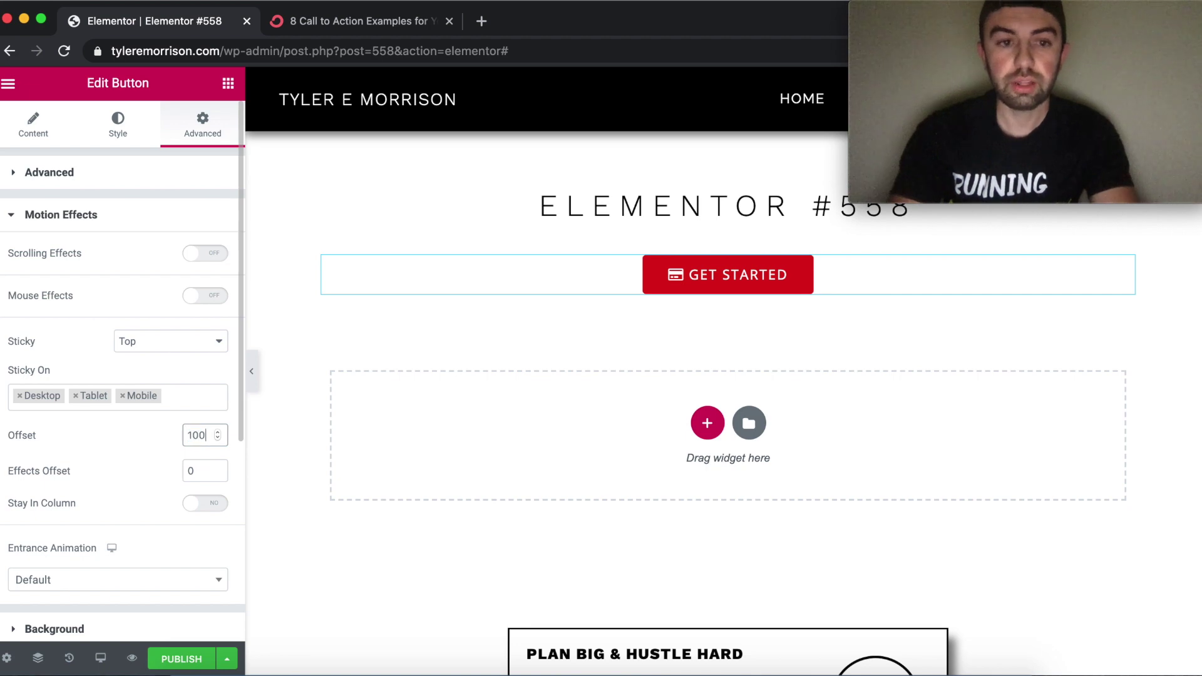
scroll(916, 318, "down", 2)
scroll(916, 318, "down", 5)
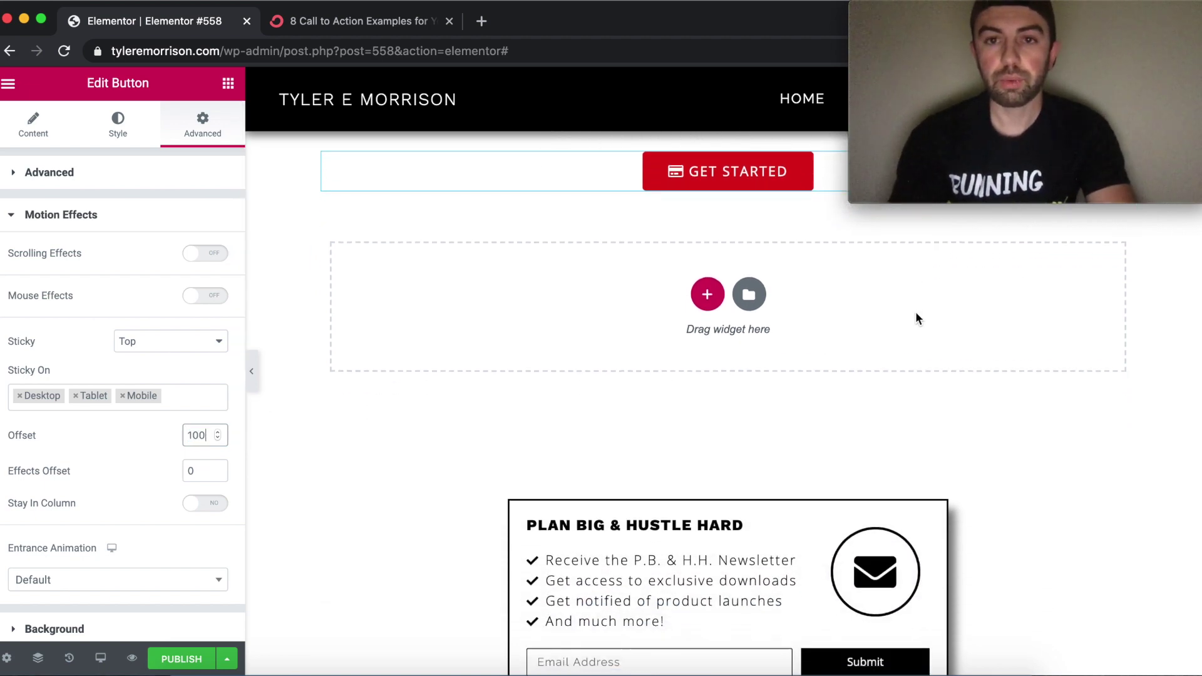
scroll(915, 318, "down", 1)
scroll(915, 317, "up", 3)
scroll(915, 318, "up", 5)
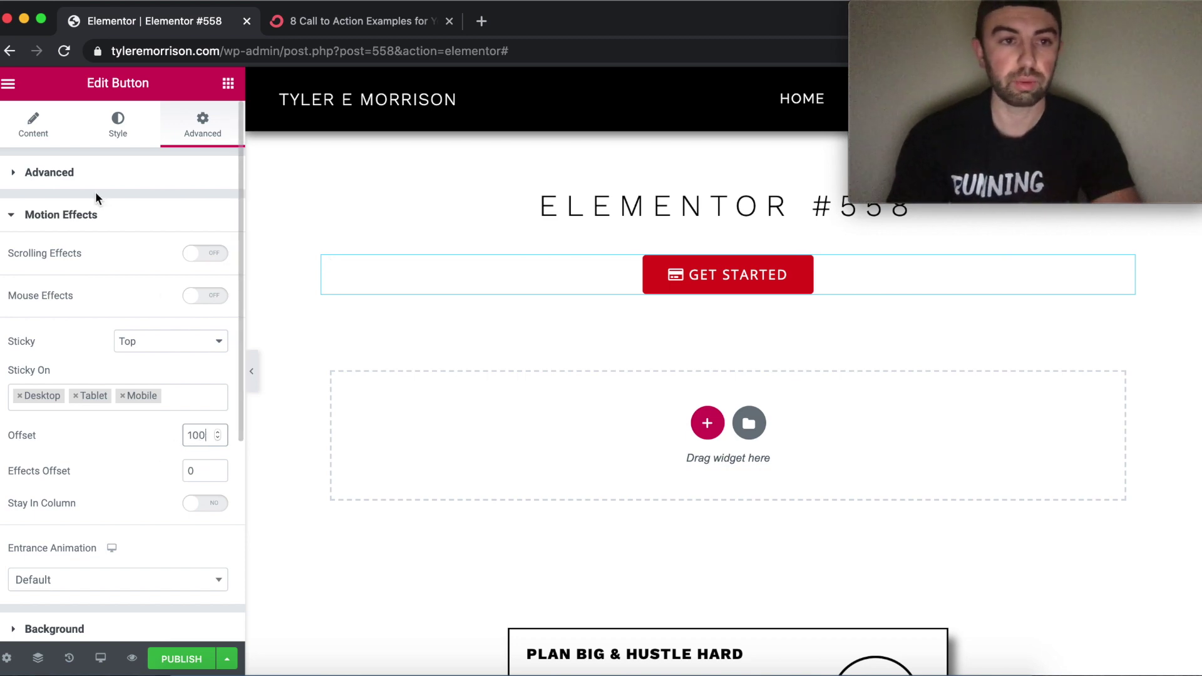
Turn the button's sticky effect back to None and collapse the motion effects settings.
left_click(50, 219)
left_click(51, 220)
left_click(164, 341)
left_click(164, 326)
left_click(111, 229)
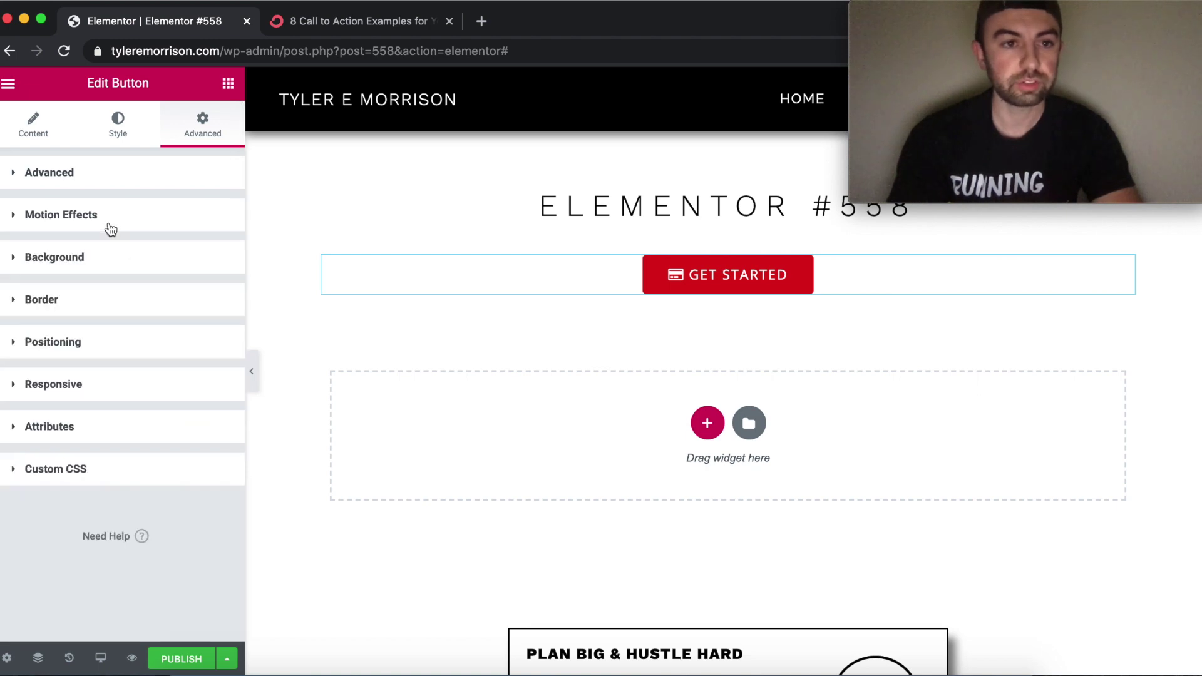
Open the button's responsive visibility settings, then briefly narrow the browser window and restore its width.
left_click(85, 391)
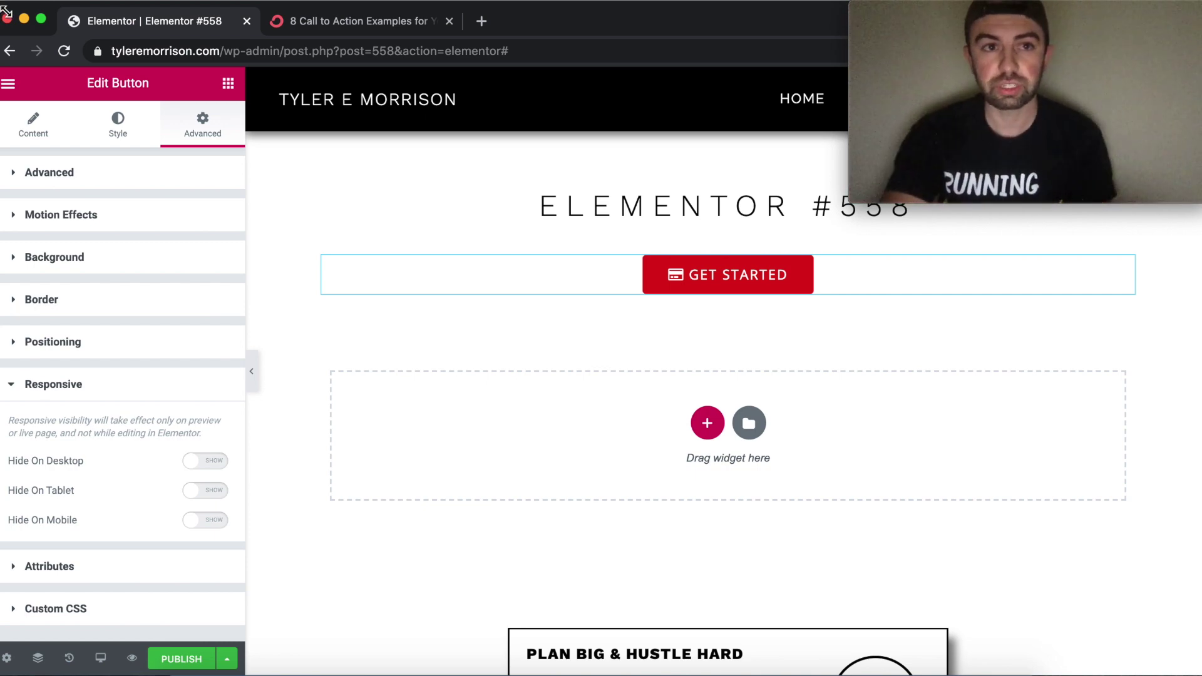
left_click_drag(3, 9, 36, 9)
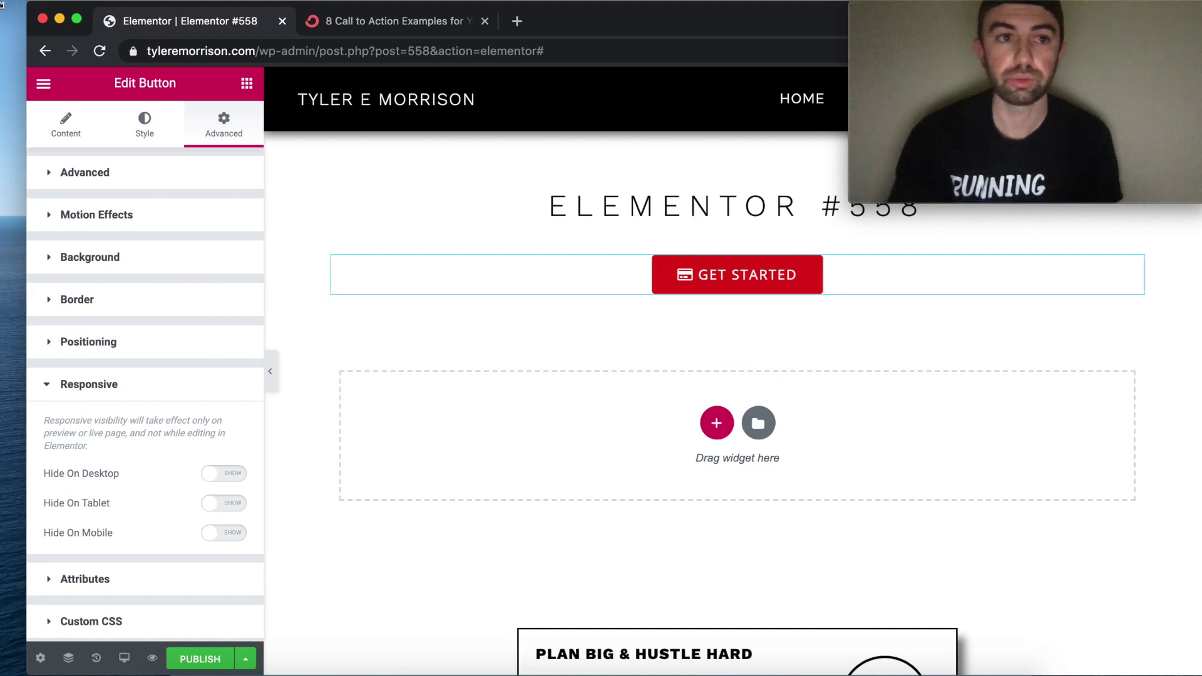
left_click_drag(33, 6, 0, 6)
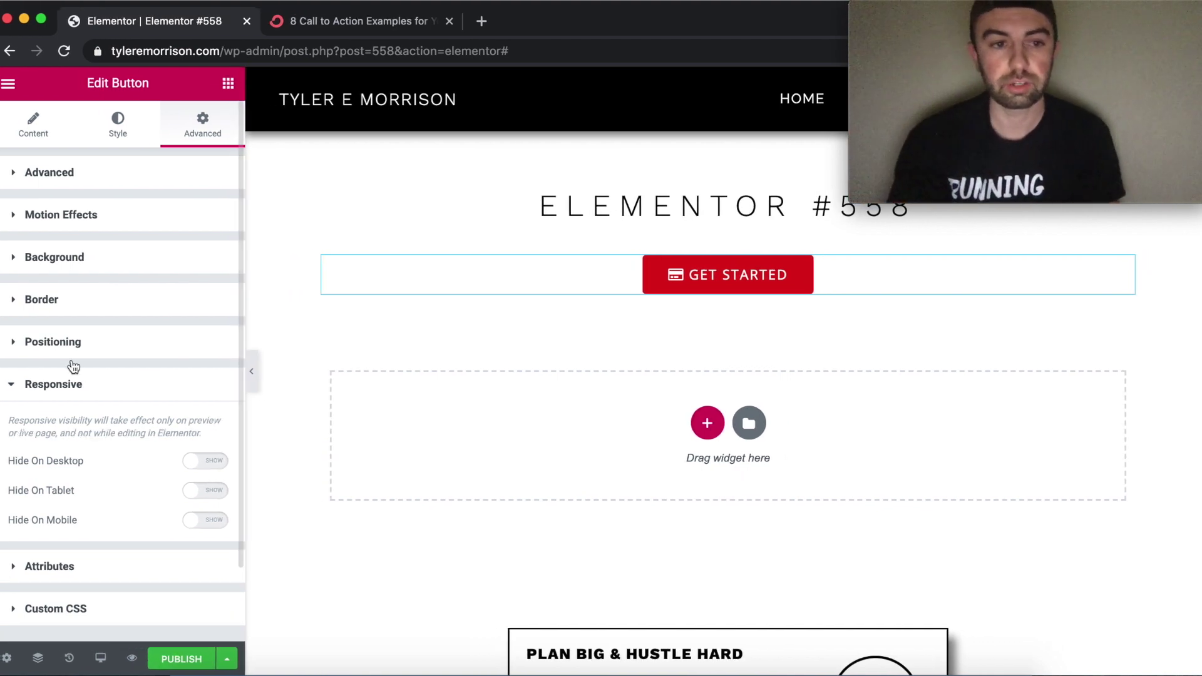
Try hiding the button on desktop, show it there again, and hide it on tablet and mobile instead.
left_click(197, 471)
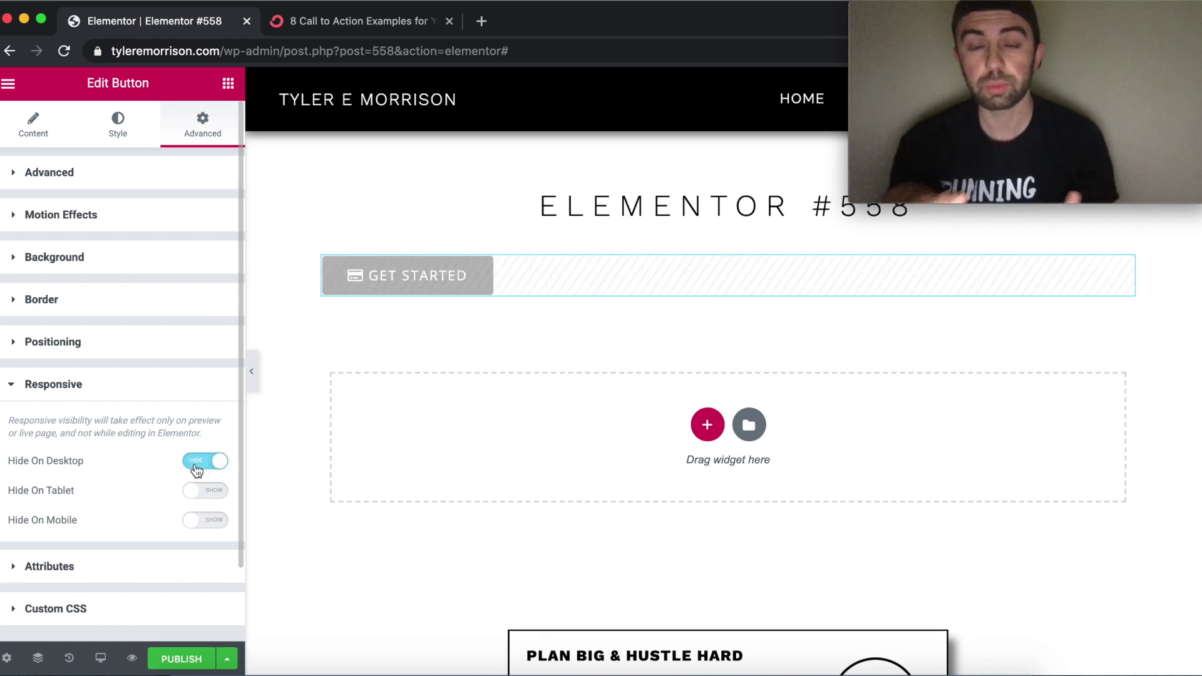
left_click(196, 471)
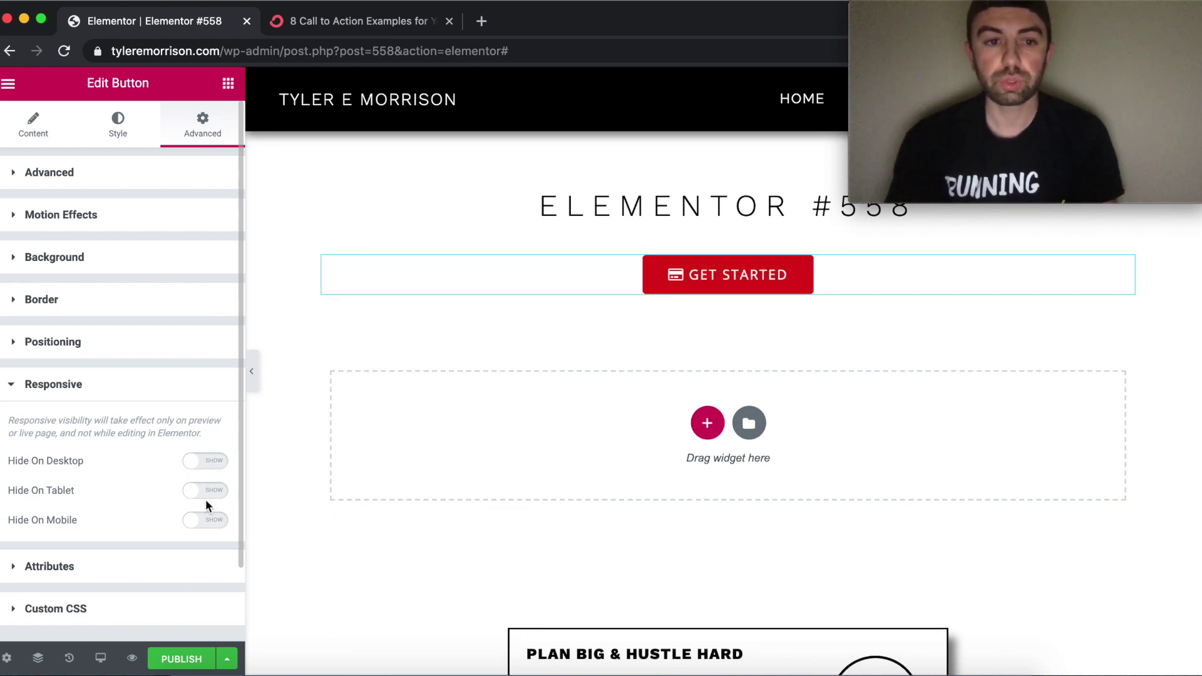
left_click(196, 521)
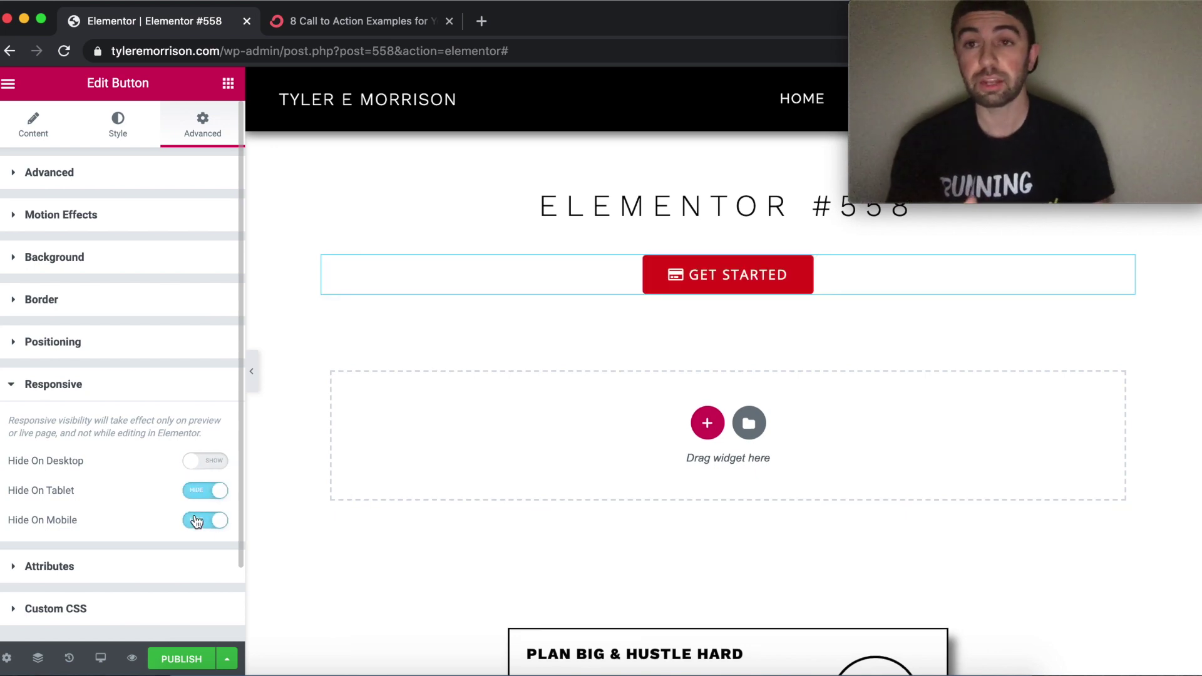